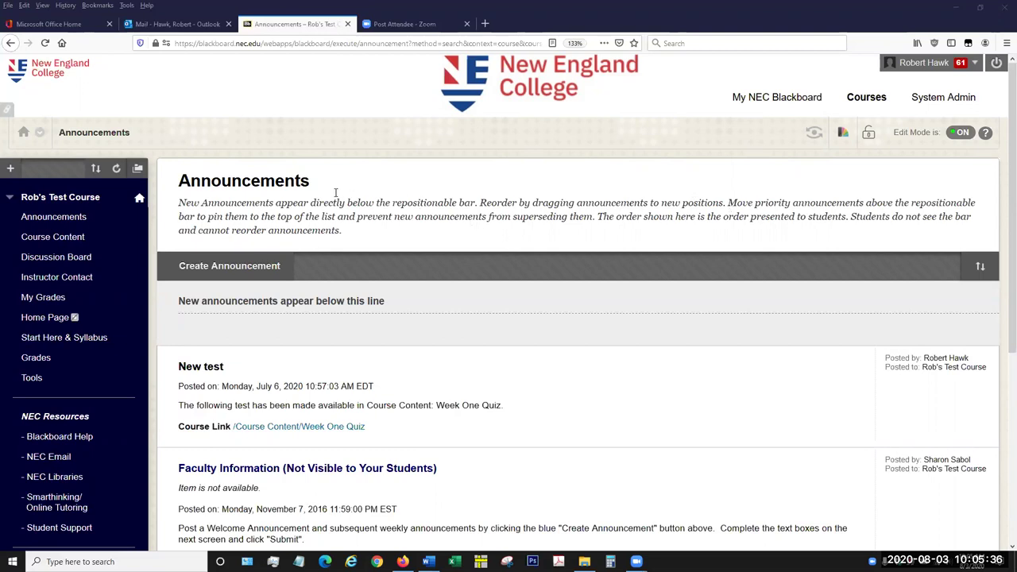
# - Open the Blogs page from the course tools of Rob's Test Course
pyautogui.scroll(-5, 104, 196)
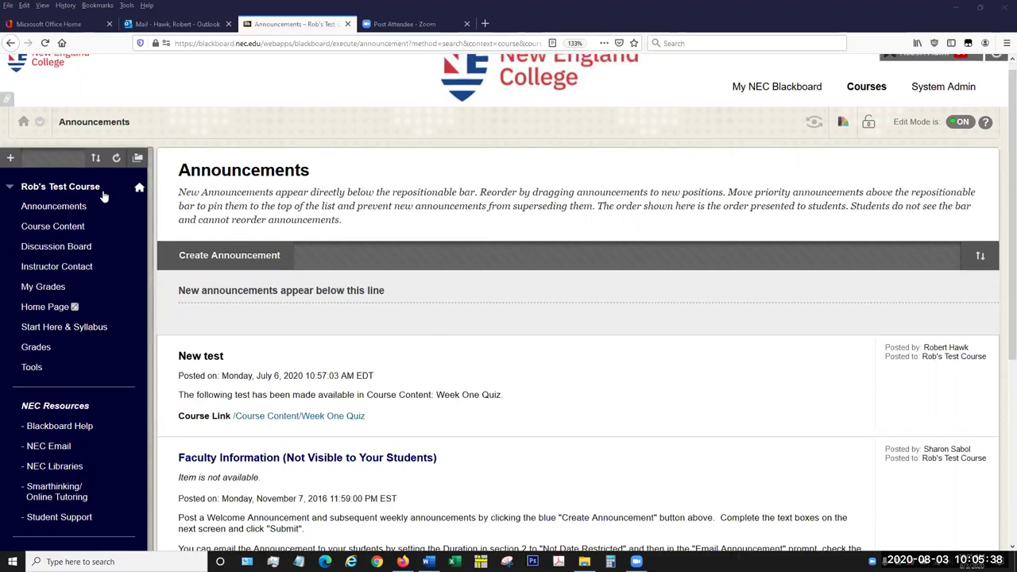
pyautogui.scroll(-1, 103, 196)
pyautogui.scroll(3, 100, 202)
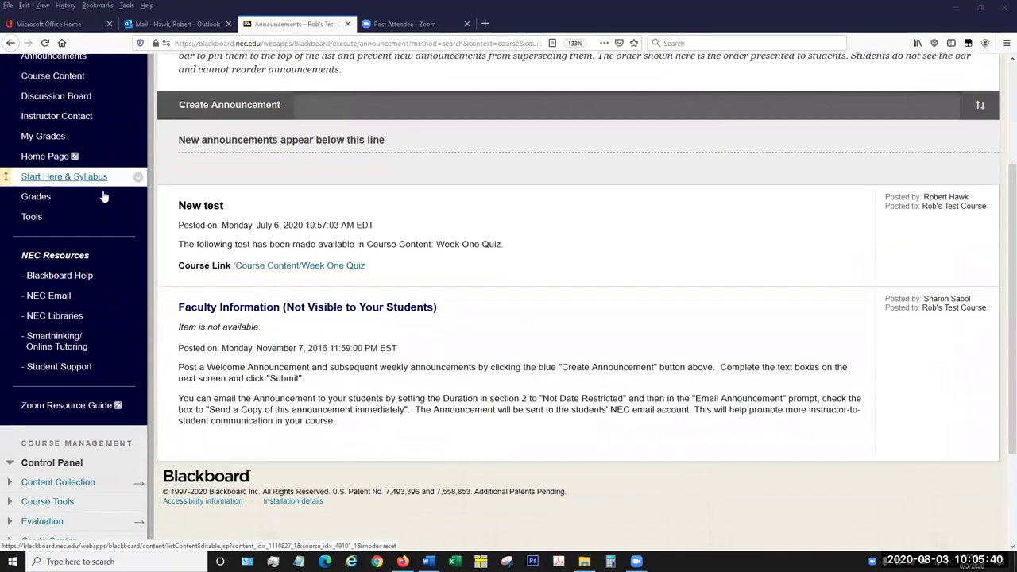
pyautogui.scroll(-3, 97, 214)
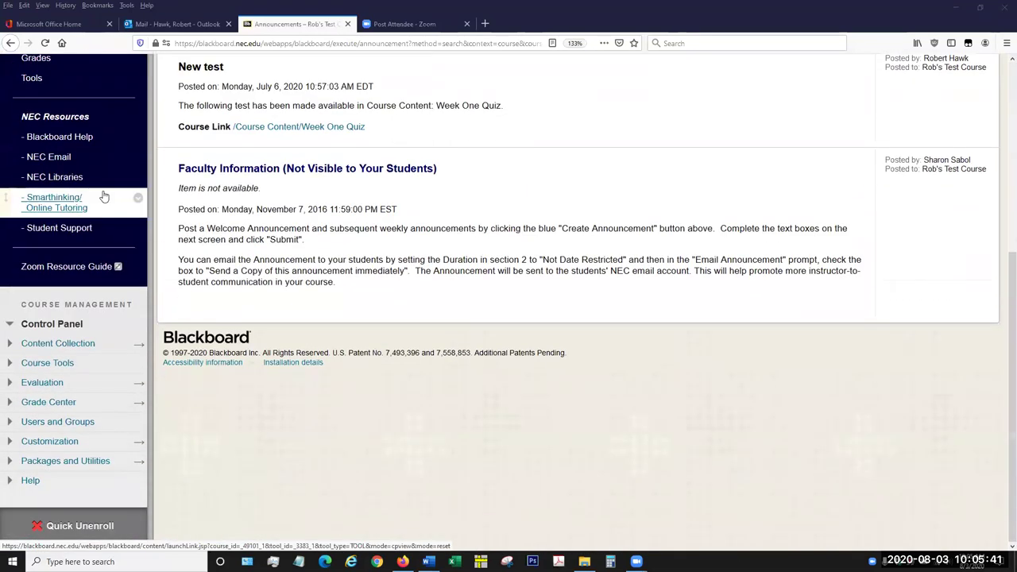
pyautogui.click(70, 364)
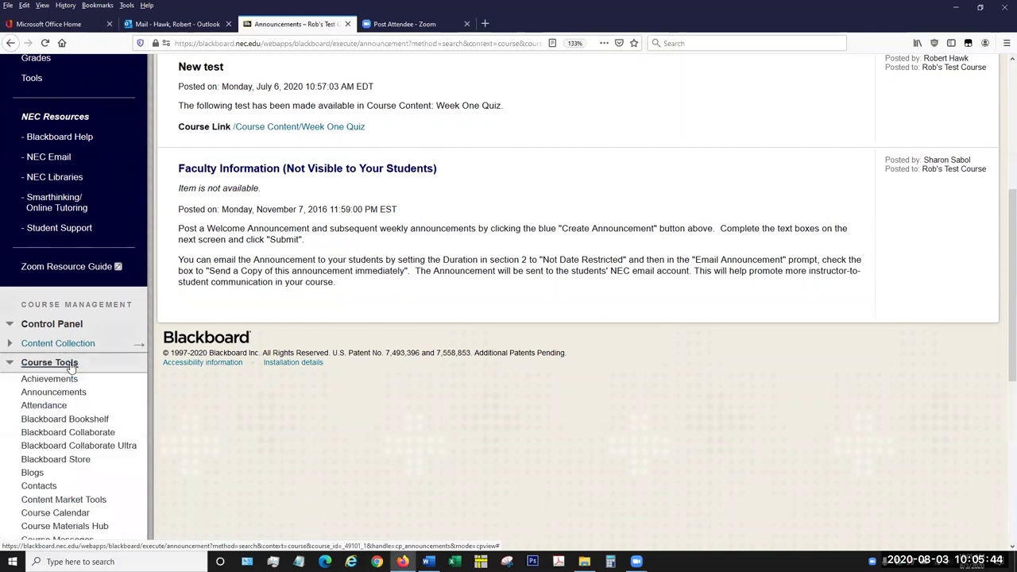
pyautogui.scroll(-1, 70, 367)
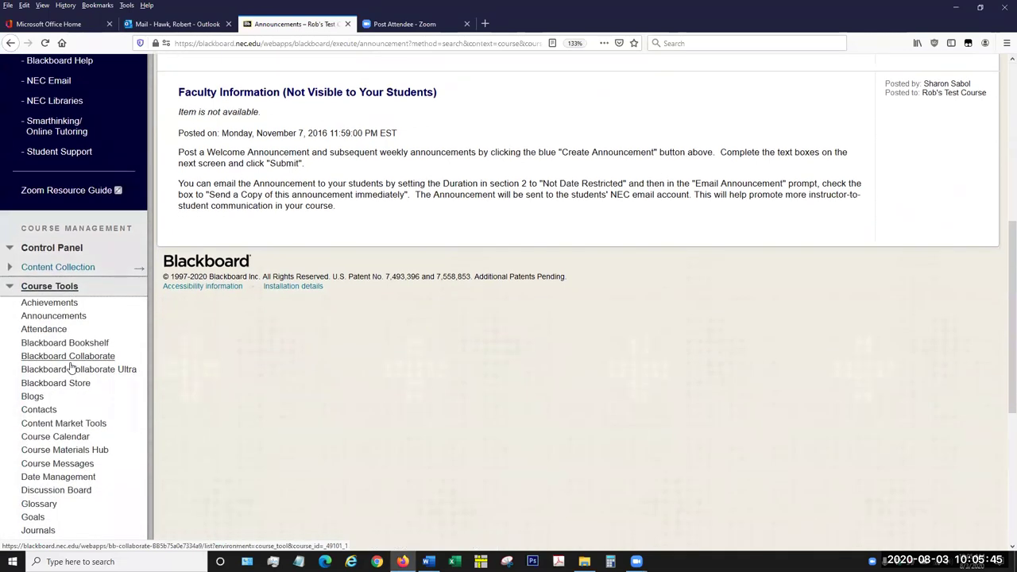
pyautogui.click(32, 397)
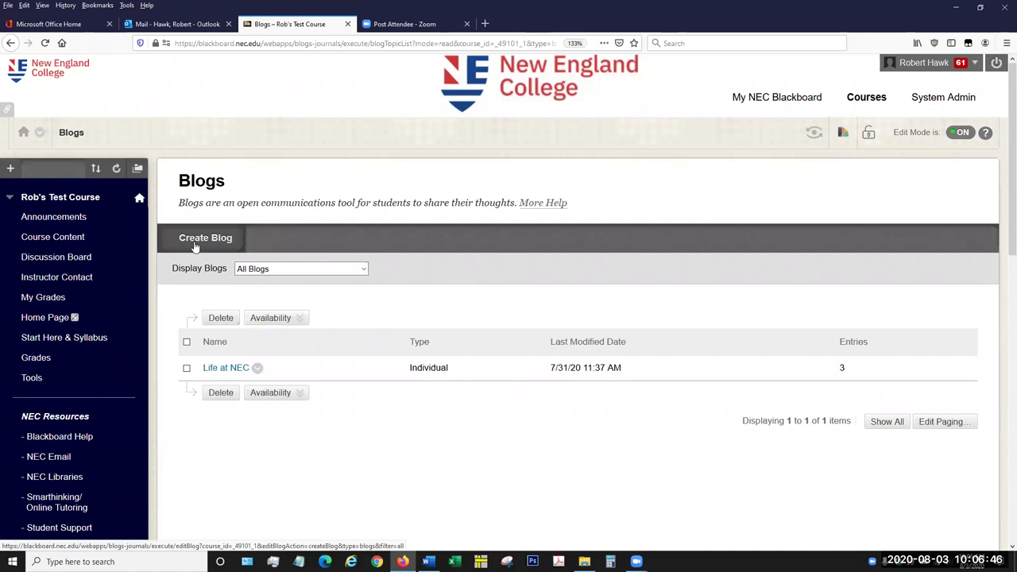
# - Start a new blog in the course and name it "My History Journey"
pyautogui.click(194, 246)
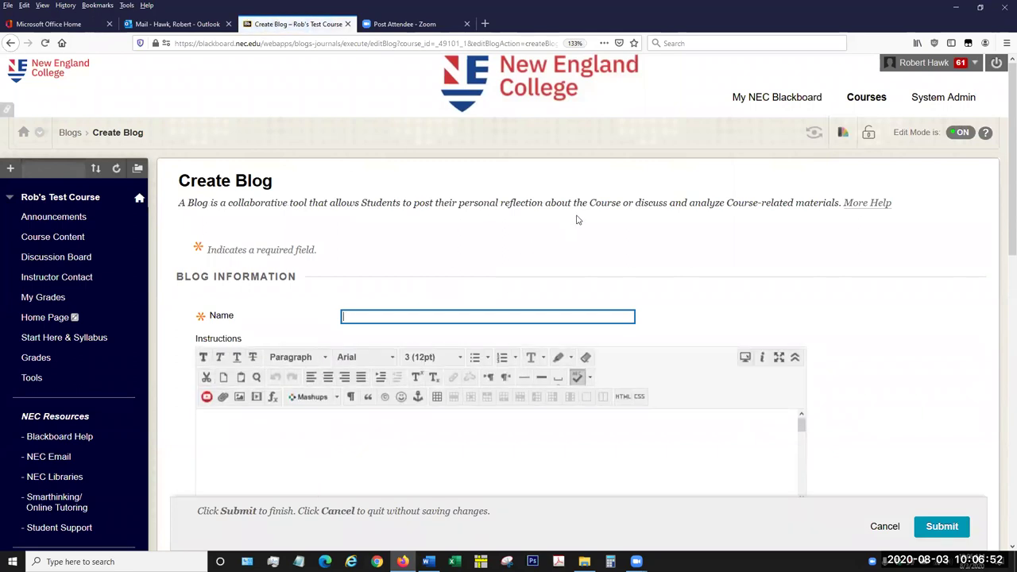
pyautogui.scroll(-2, 525, 217)
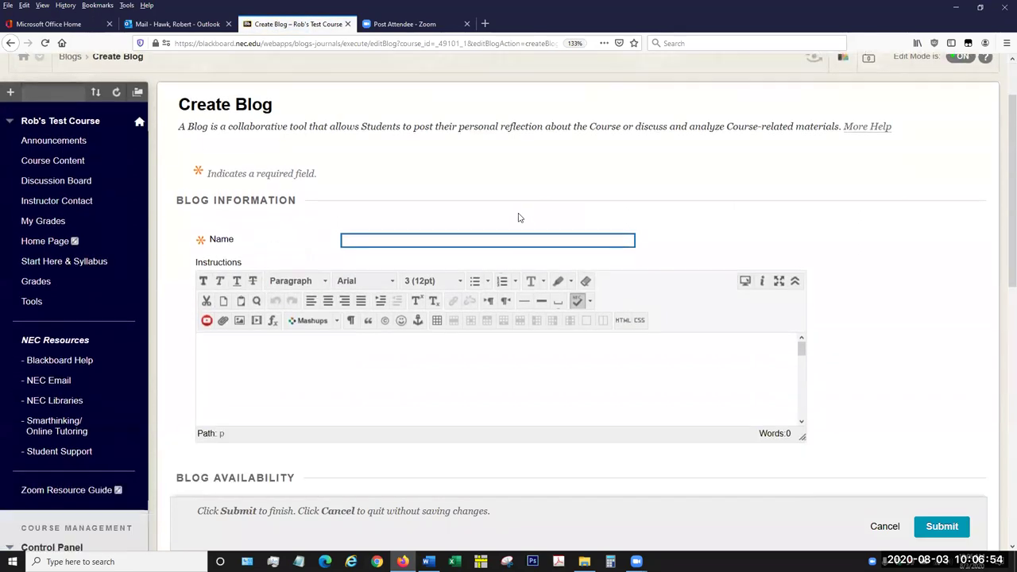
pyautogui.click(480, 240)
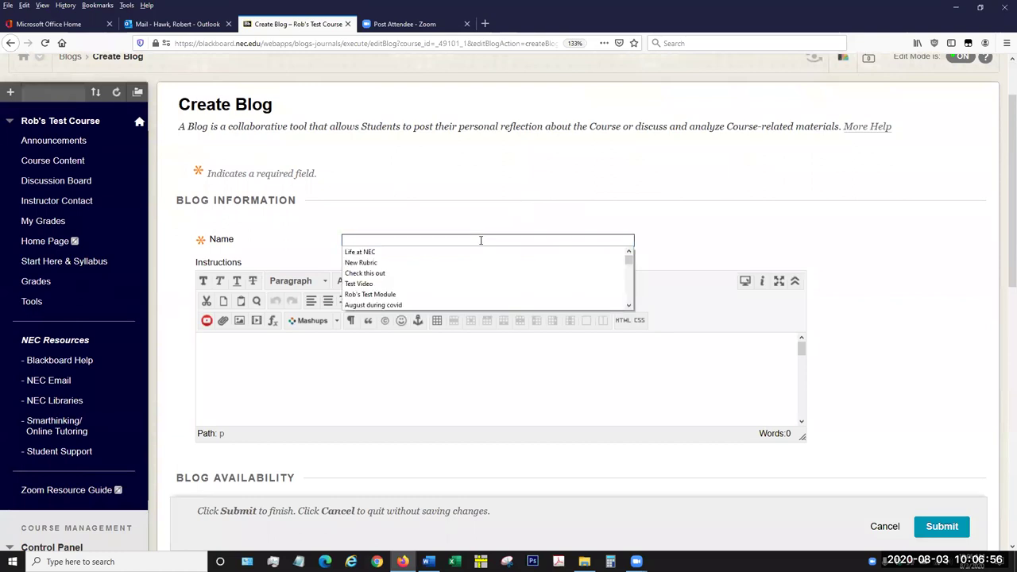
pyautogui.click(489, 202)
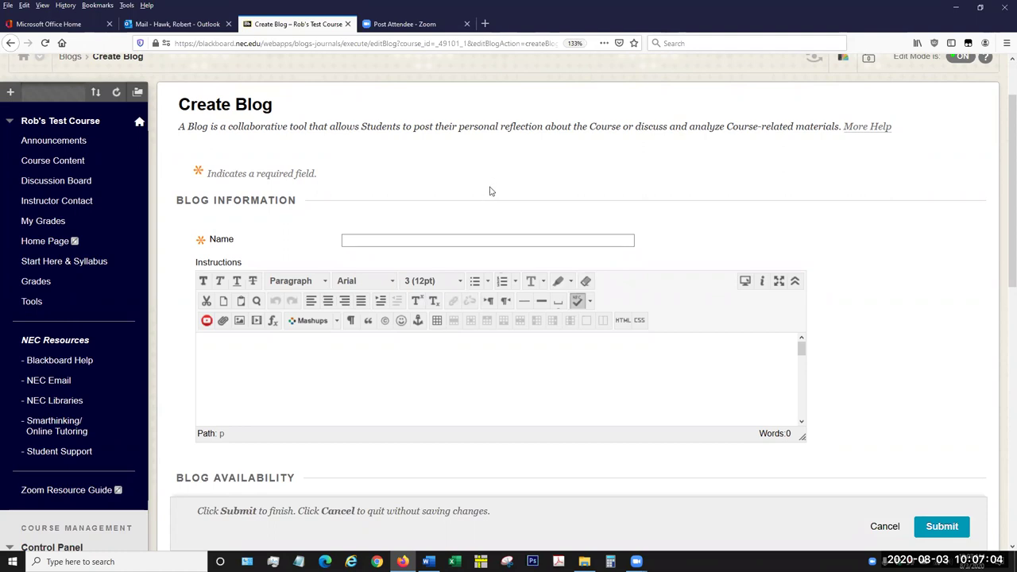
pyautogui.click(468, 238)
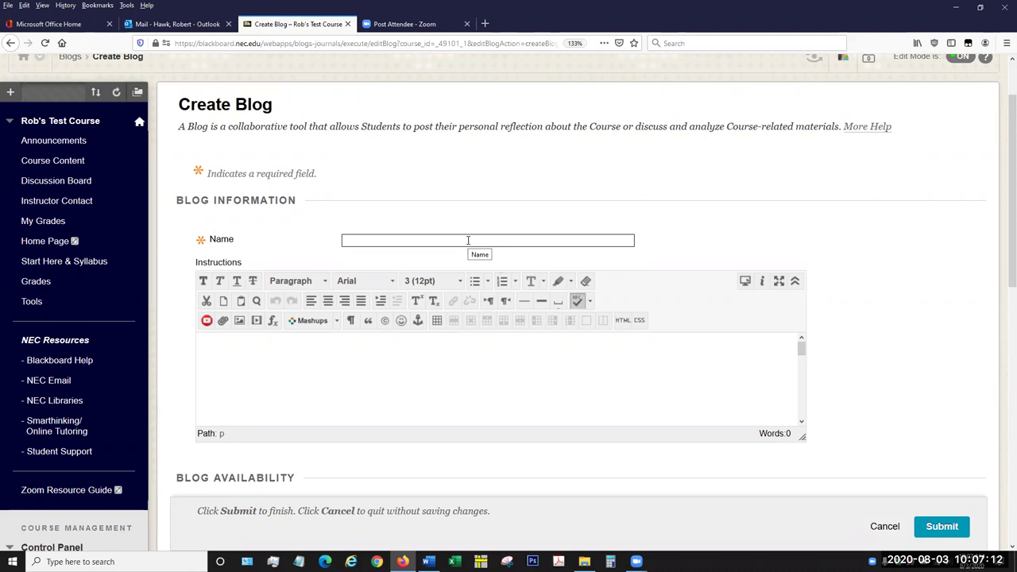
pyautogui.click(468, 240)
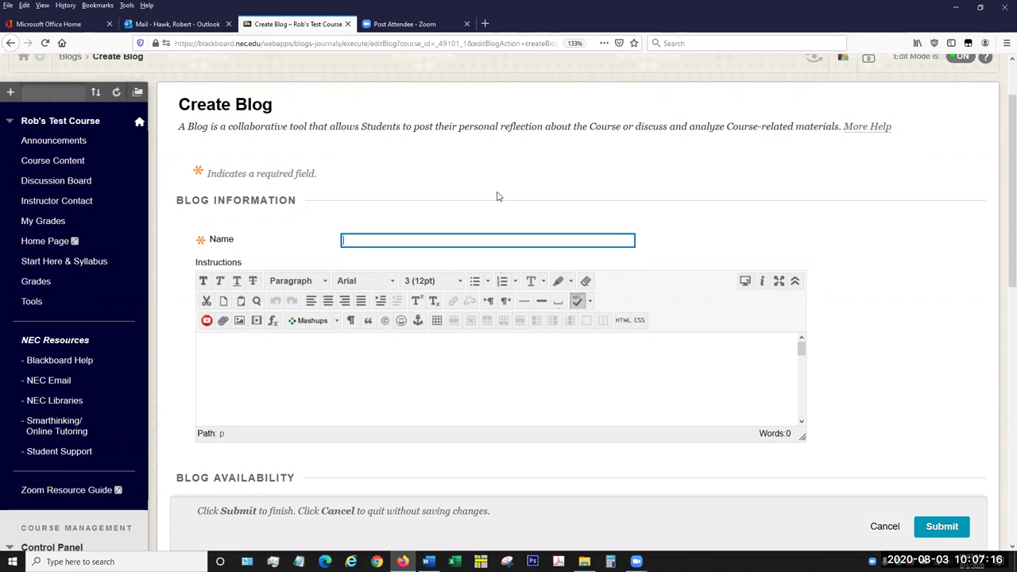
pyautogui.write('My Hi')
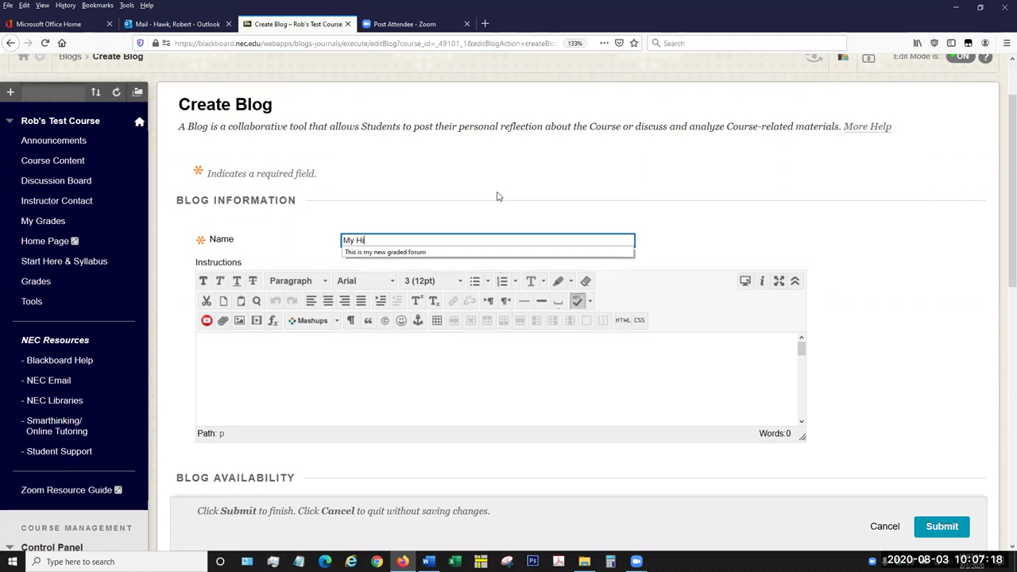
pyautogui.write('story Journey')
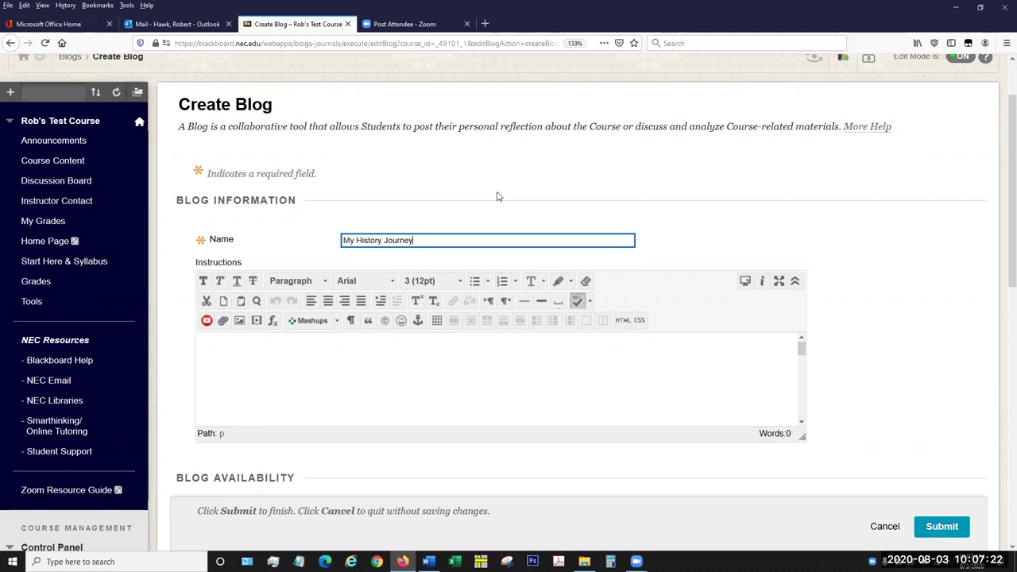
# - Enter the blog instructions "Make entries every week or at your liesure."
pyautogui.press('Tab')
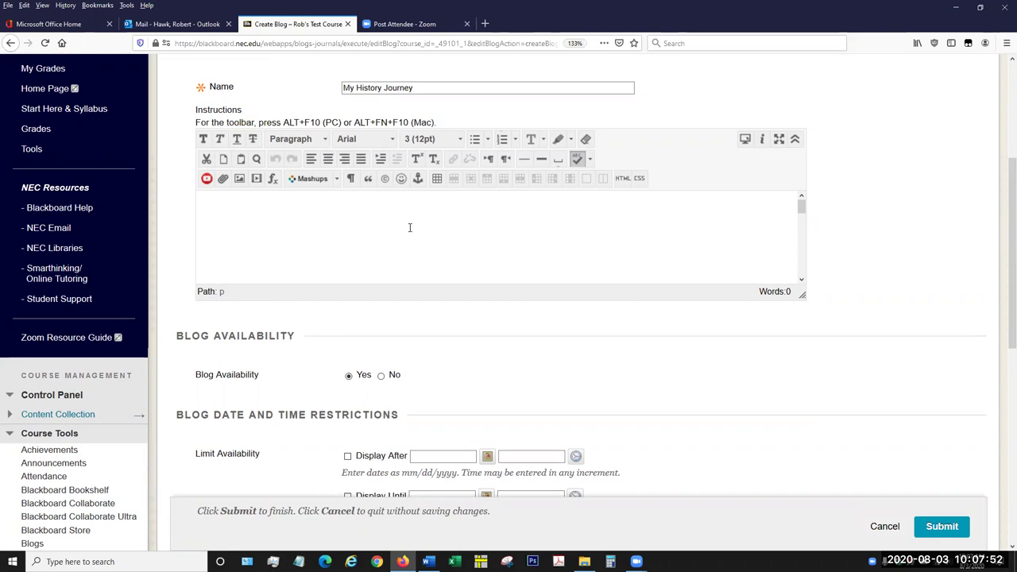
pyautogui.write('Make ent')
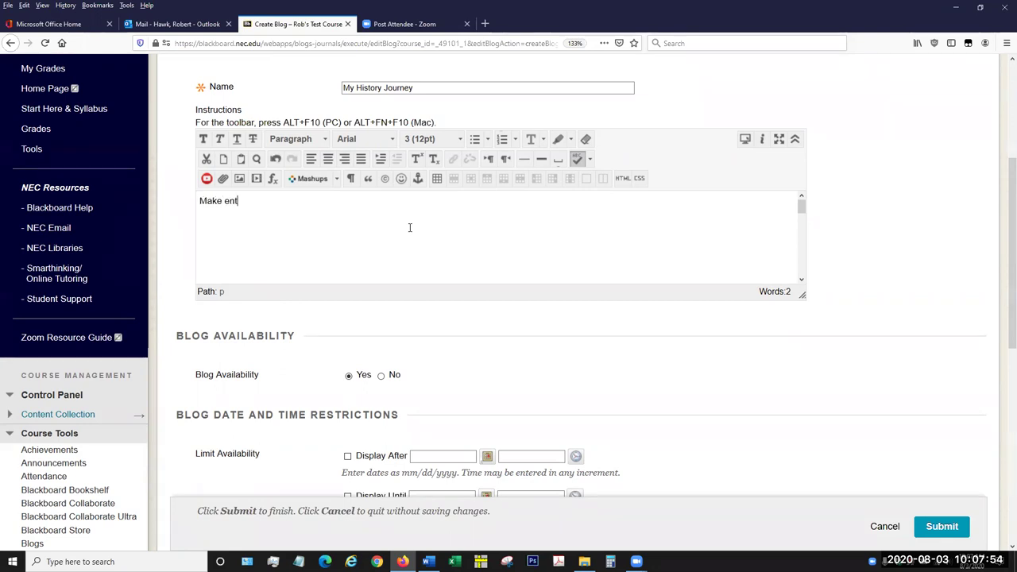
pyautogui.write('ries every w')
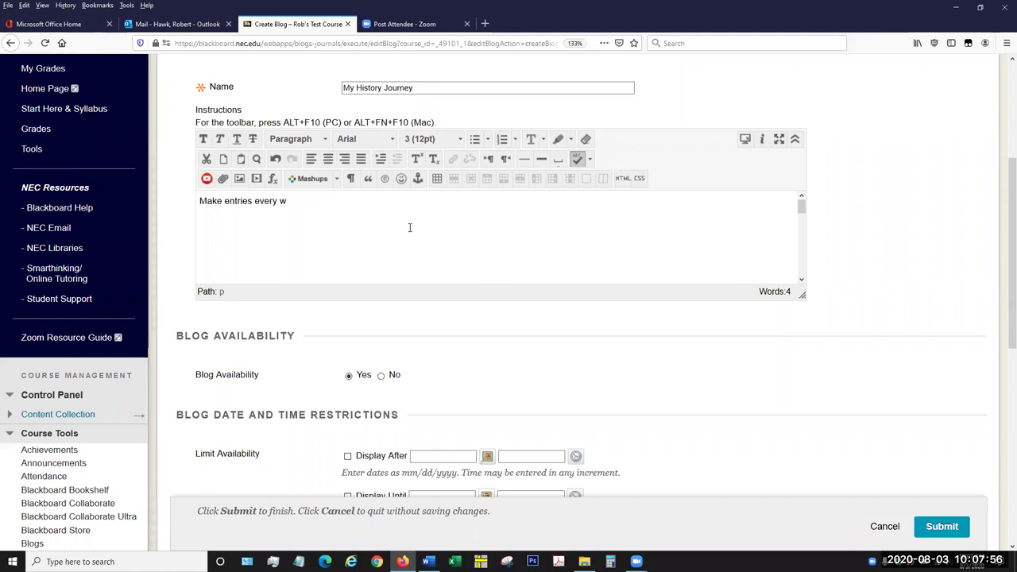
pyautogui.write('eek or at your lie')
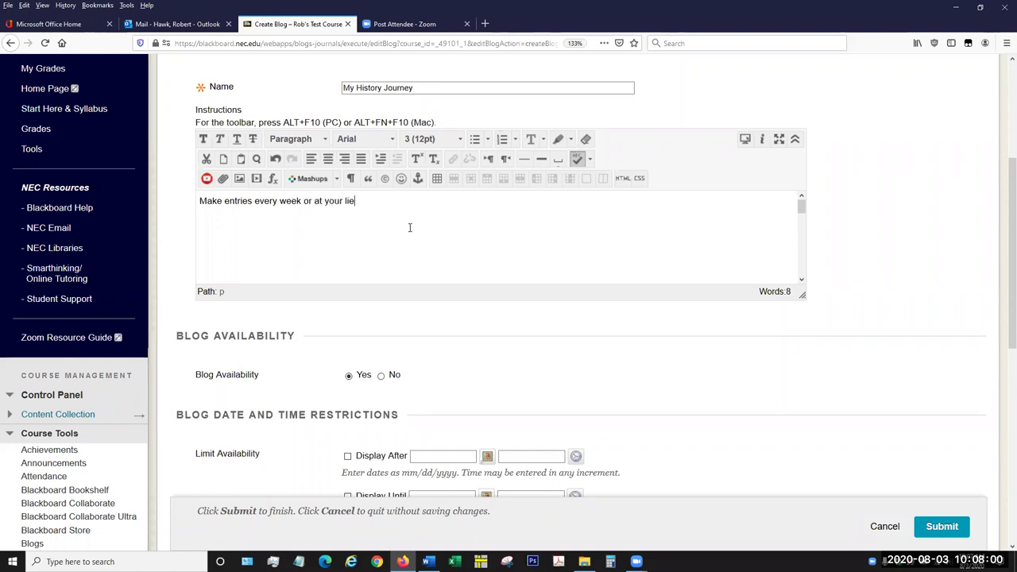
pyautogui.write('sure.')
# - Set the blog participation to Individual to All Students, with anonymous comments not allowed
pyautogui.scroll(-3, 489, 339)
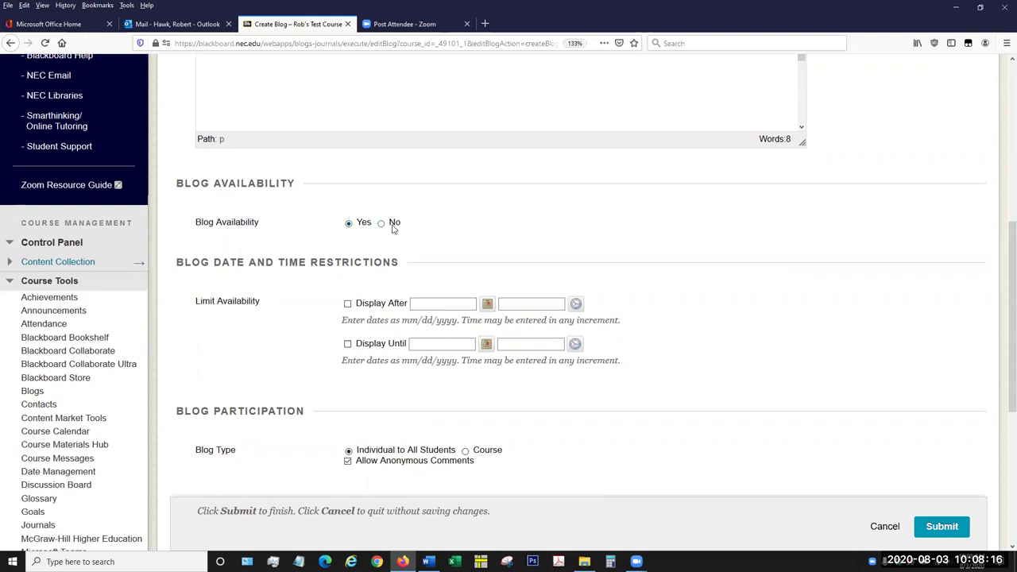
pyautogui.scroll(-2, 390, 232)
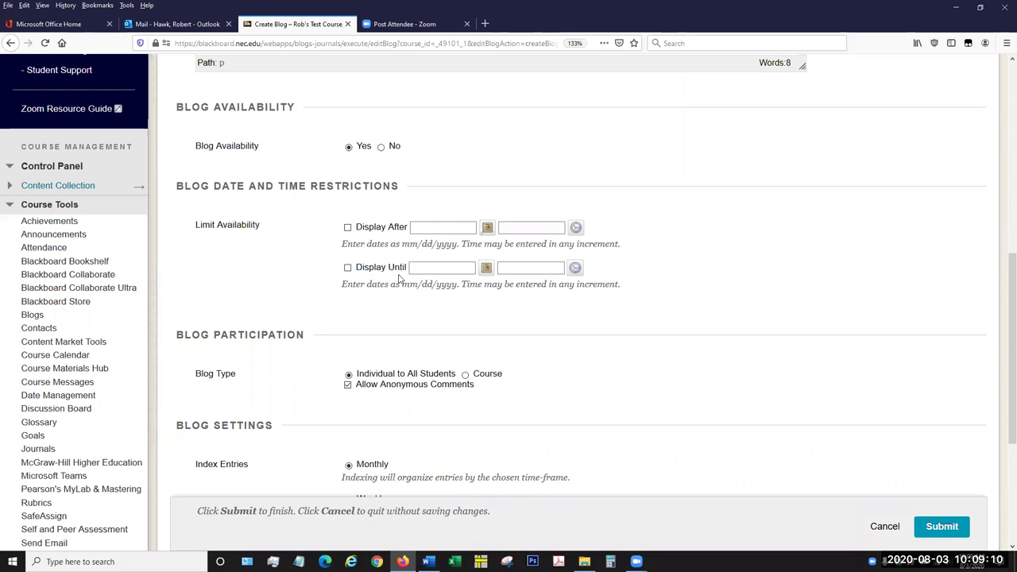
pyautogui.scroll(-2, 421, 282)
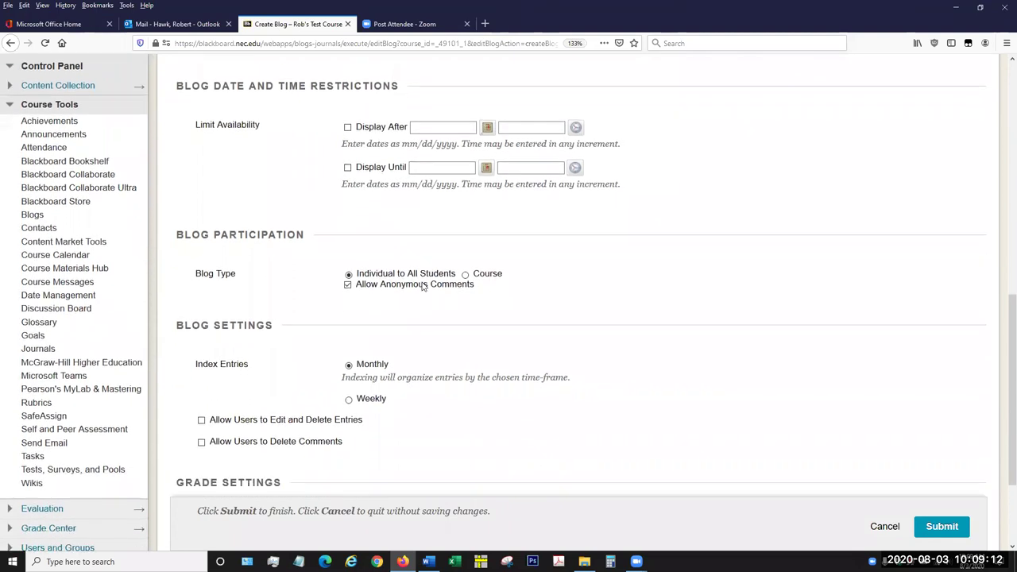
pyautogui.scroll(-1, 421, 284)
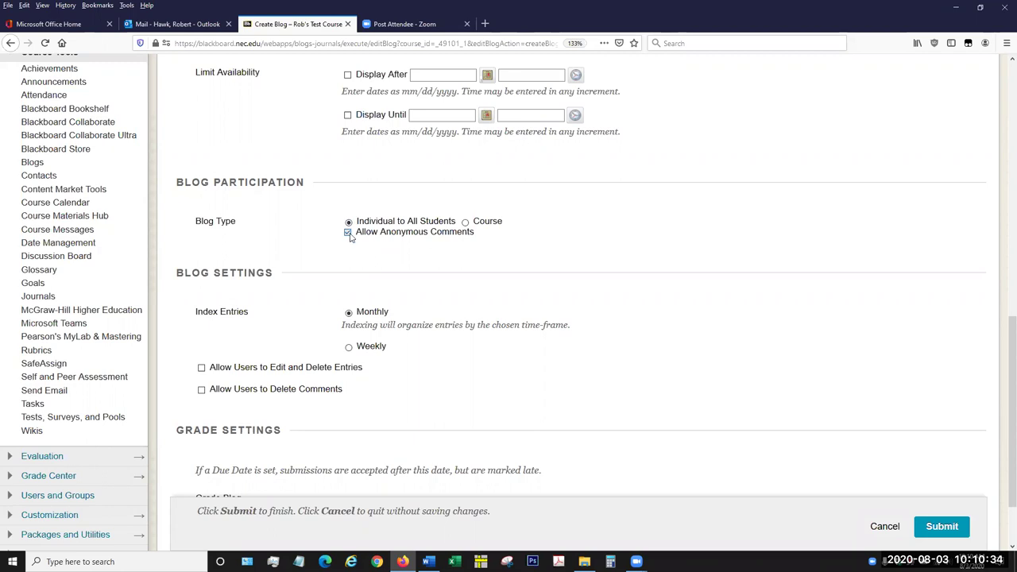
pyautogui.click(348, 233)
pyautogui.click(465, 223)
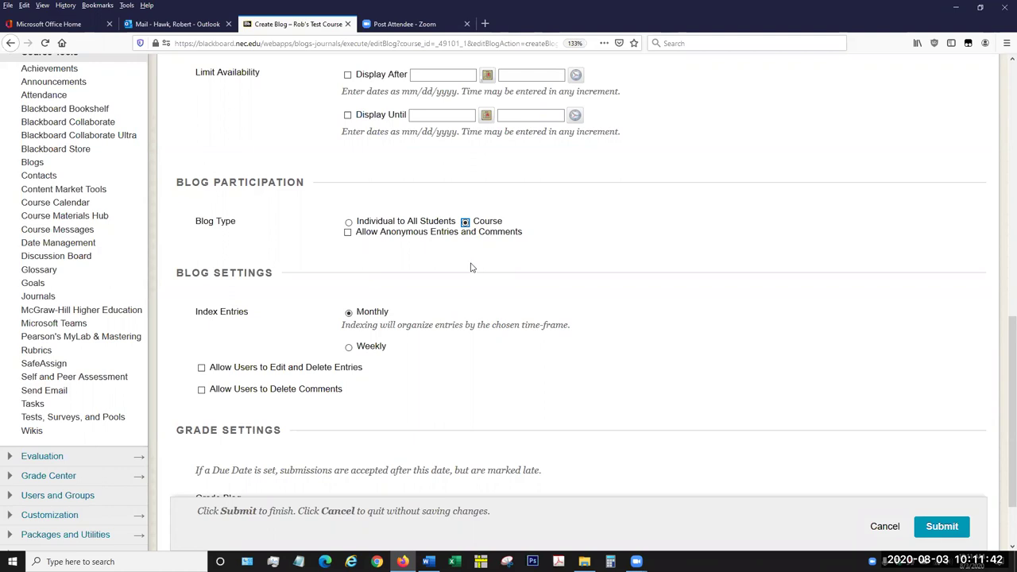
pyautogui.click(348, 223)
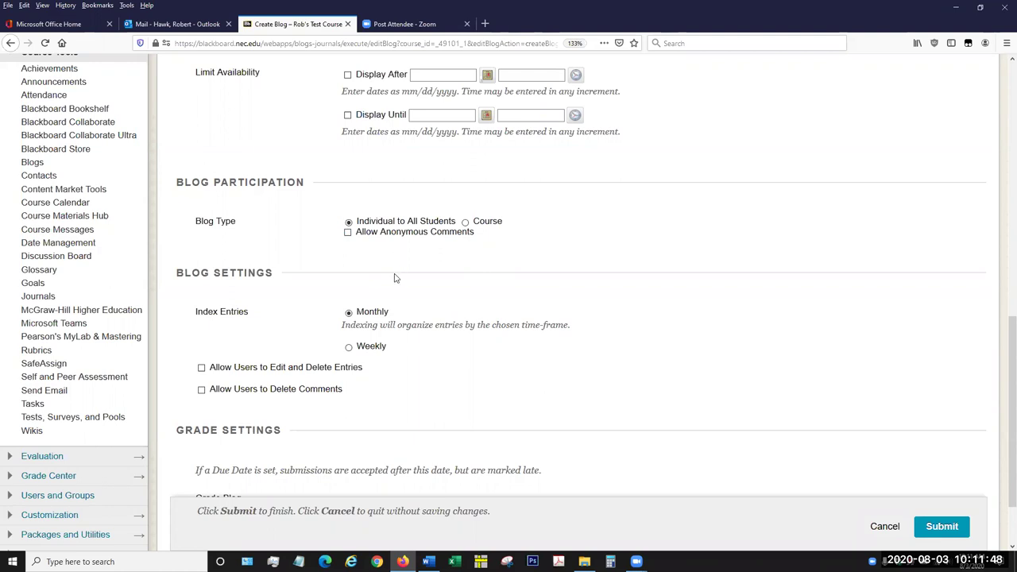
# - Index the blog entries weekly and allow users to edit and delete entries
pyautogui.scroll(-2, 484, 282)
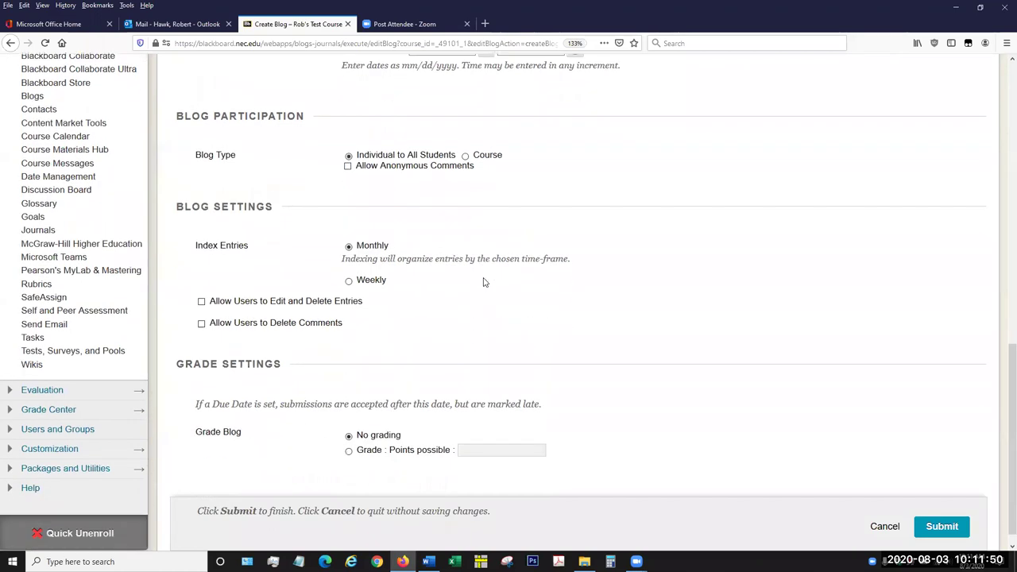
pyautogui.scroll(-1, 468, 270)
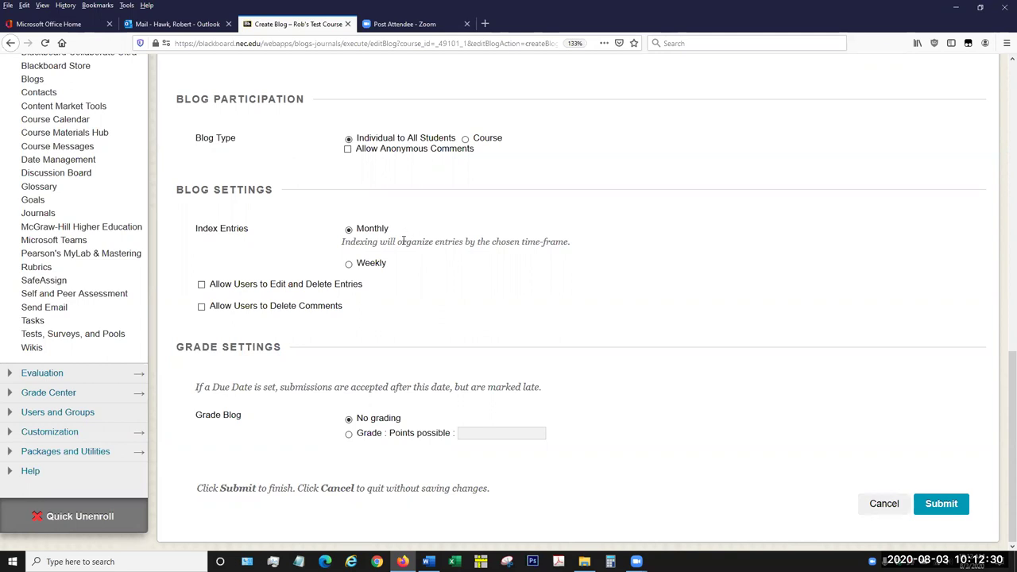
pyautogui.click(350, 265)
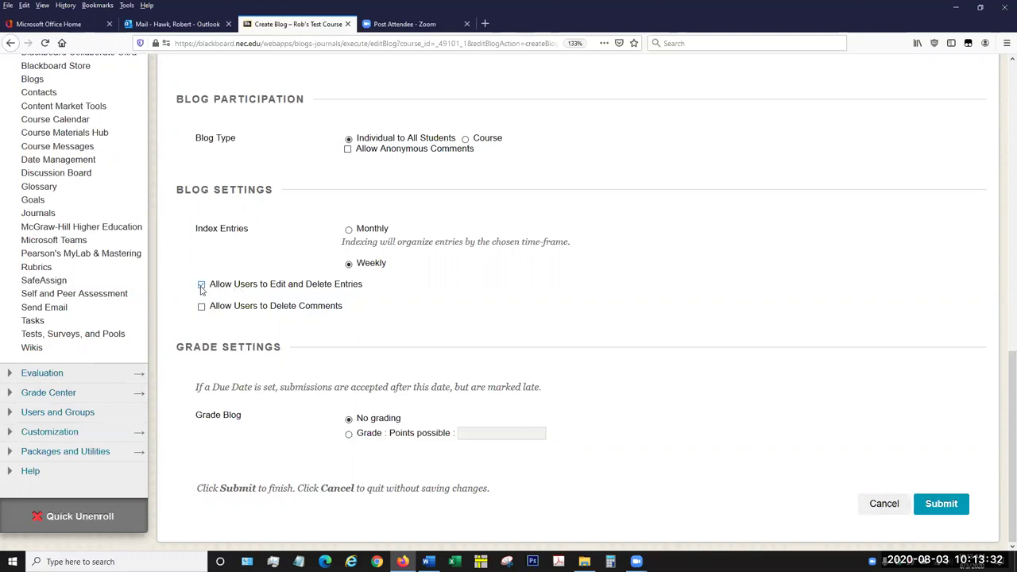
pyautogui.click(201, 285)
# - Make the blog graded with 100 points possible
pyautogui.click(357, 433)
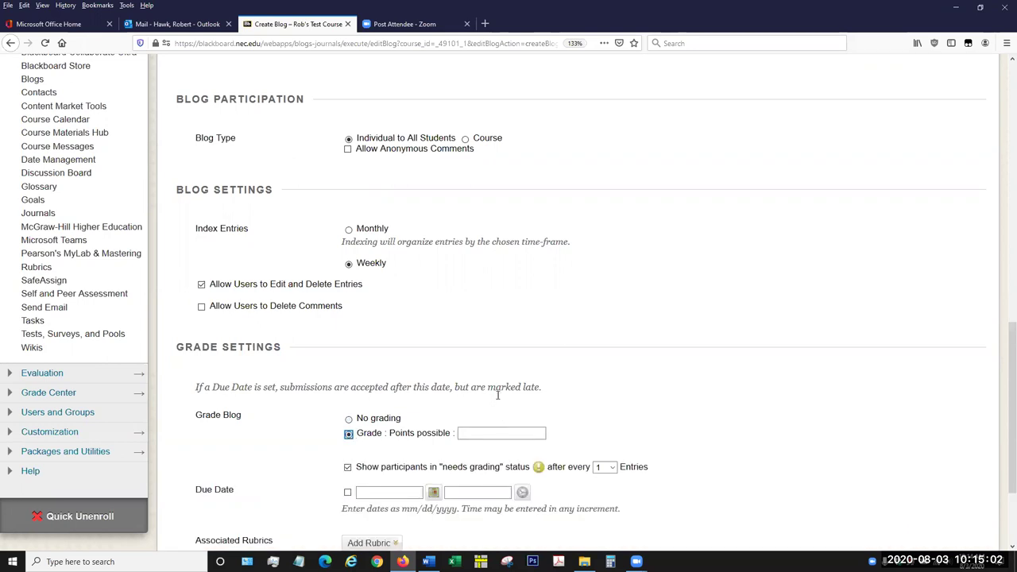
pyautogui.scroll(-3, 514, 380)
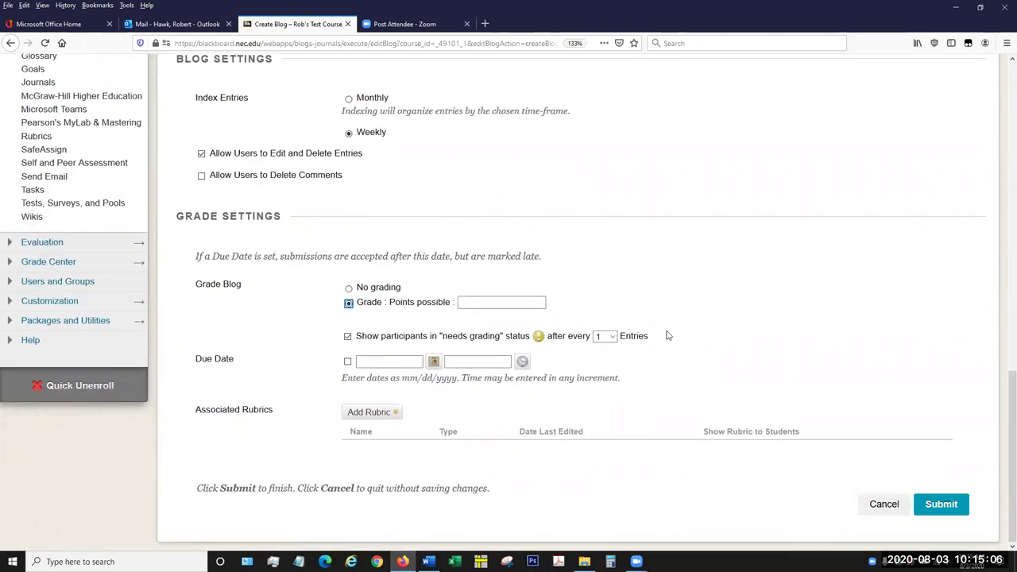
pyautogui.click(510, 305)
pyautogui.write('100')
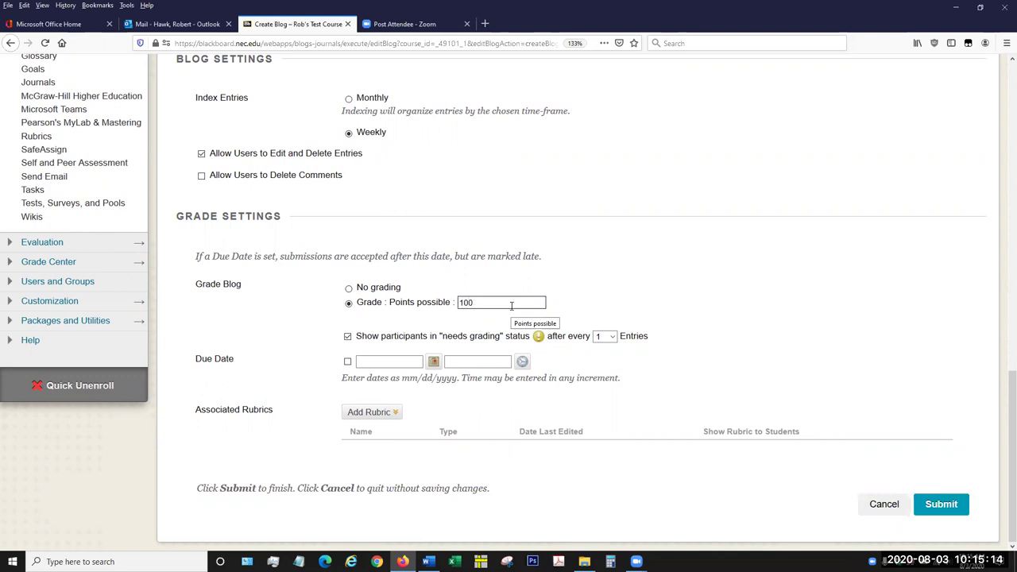
# - Show participants in "needs grading" status after every 12 entries
pyautogui.click(606, 316)
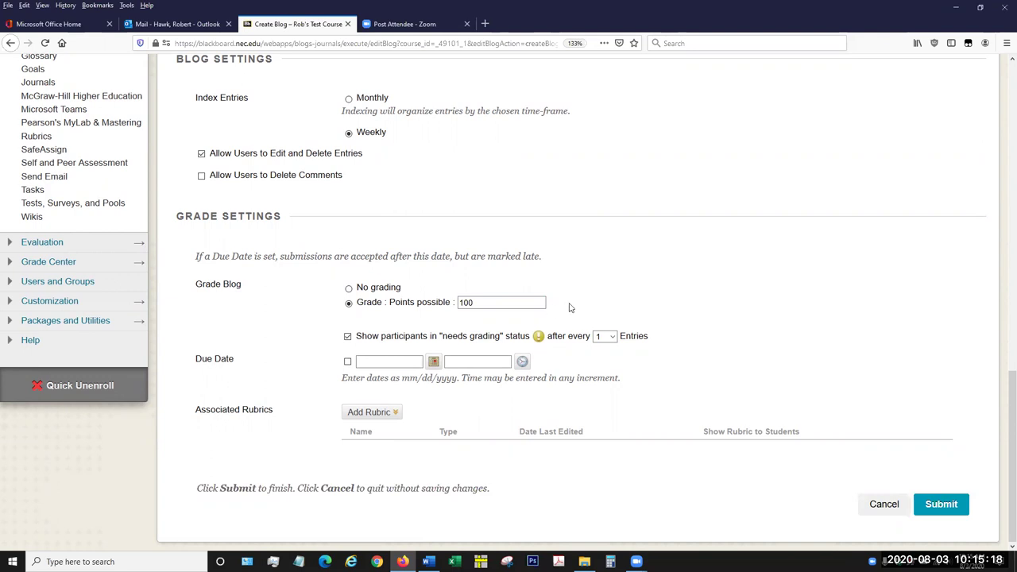
pyautogui.click(388, 362)
pyautogui.click(605, 337)
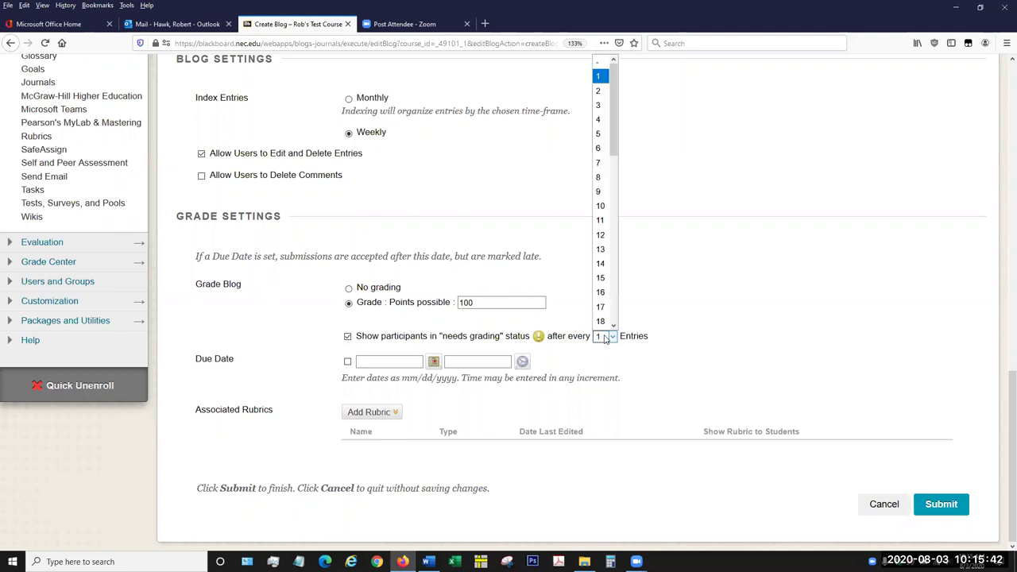
pyautogui.click(433, 332)
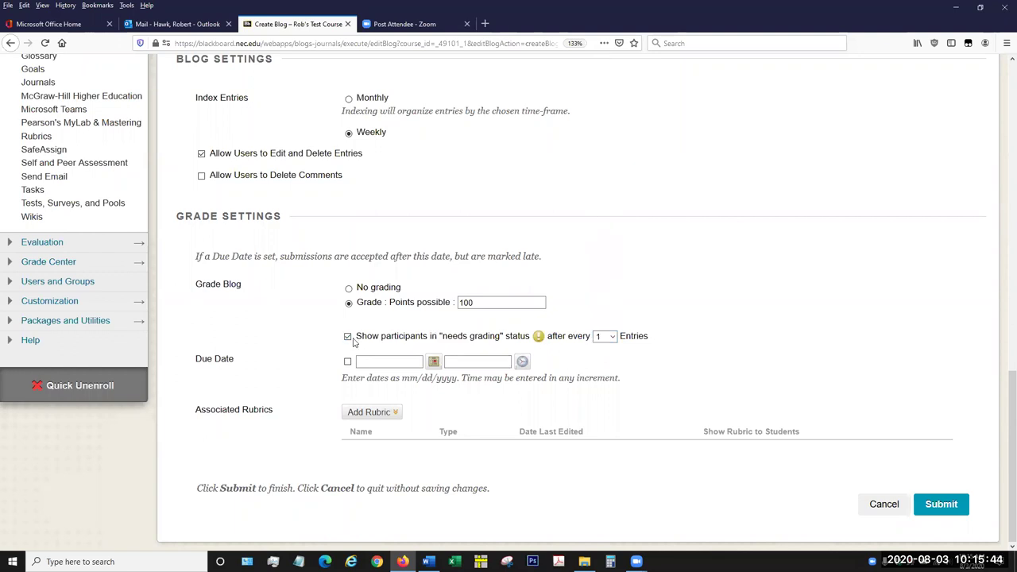
pyautogui.click(348, 337)
pyautogui.click(610, 337)
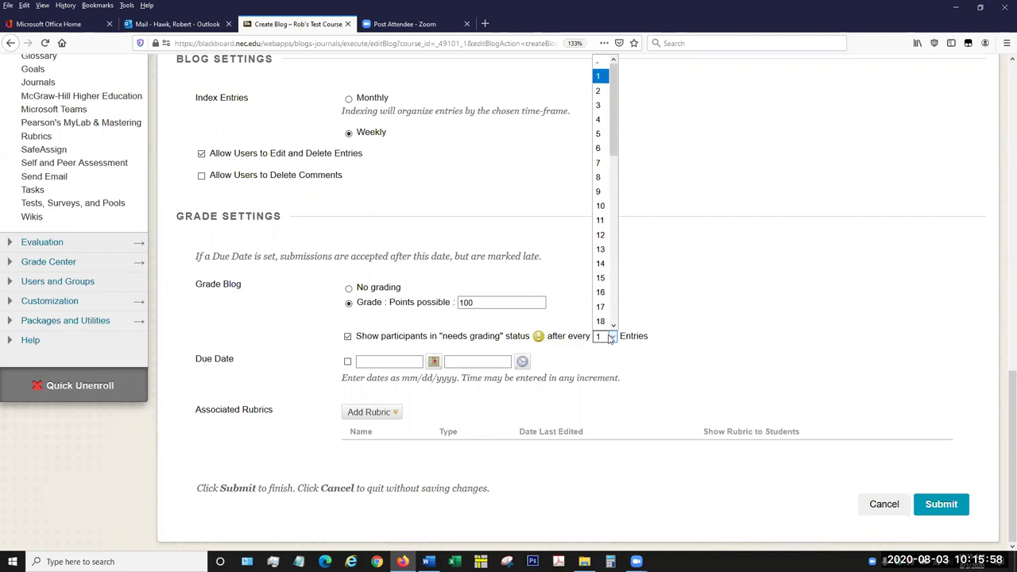
pyautogui.click(600, 236)
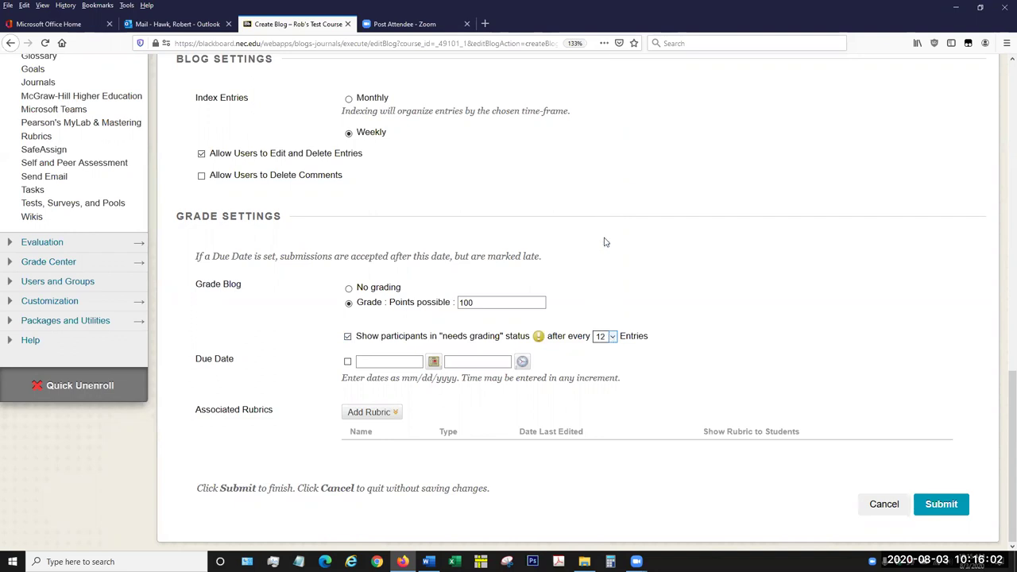
# - Associate the Writing Rubric 2020 last edited 7/28/20 with the blog, assigning the rubric's maximum points as the points possible
pyautogui.click(584, 349)
pyautogui.click(396, 412)
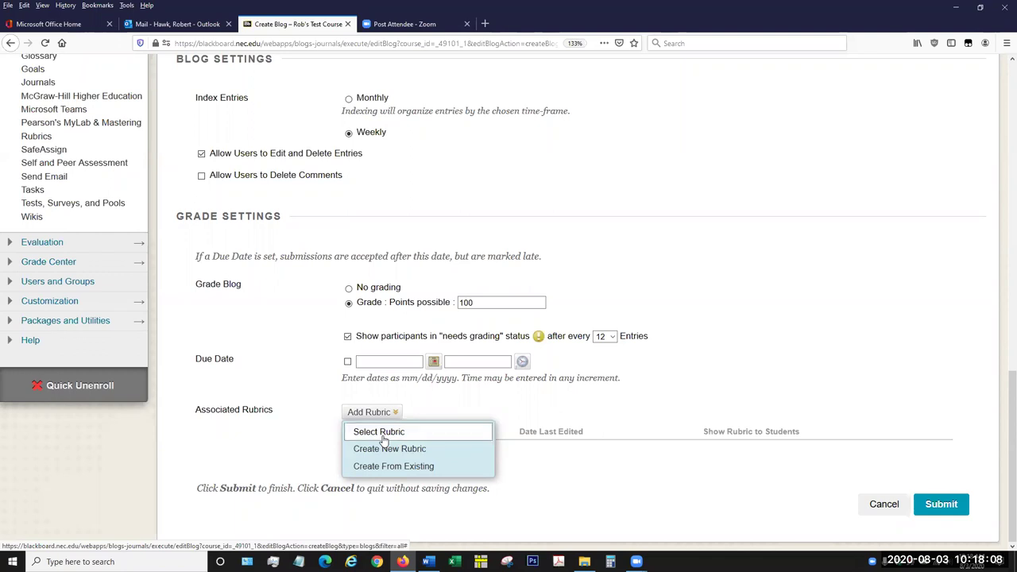
pyautogui.click(382, 434)
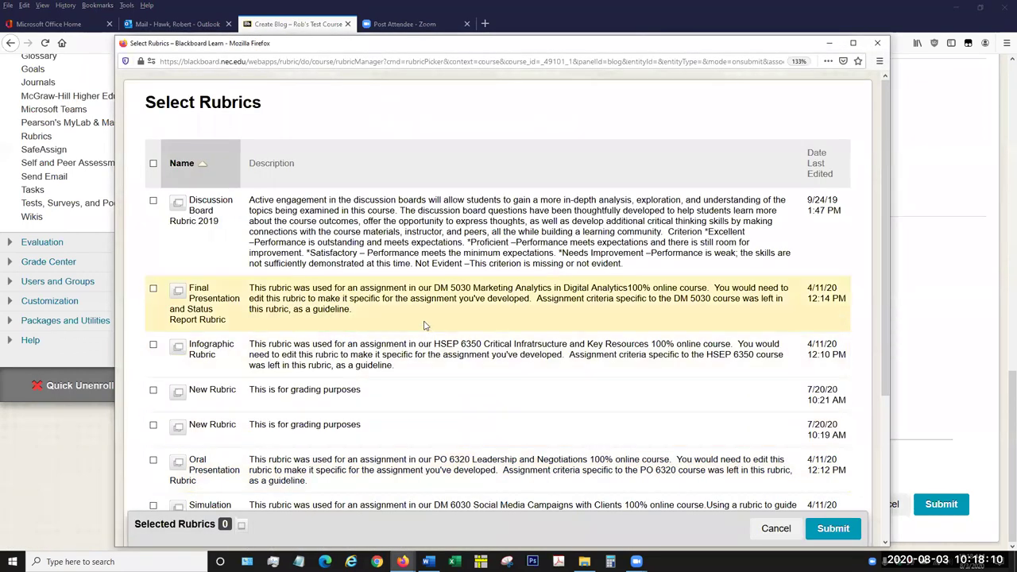
pyautogui.scroll(-5, 382, 312)
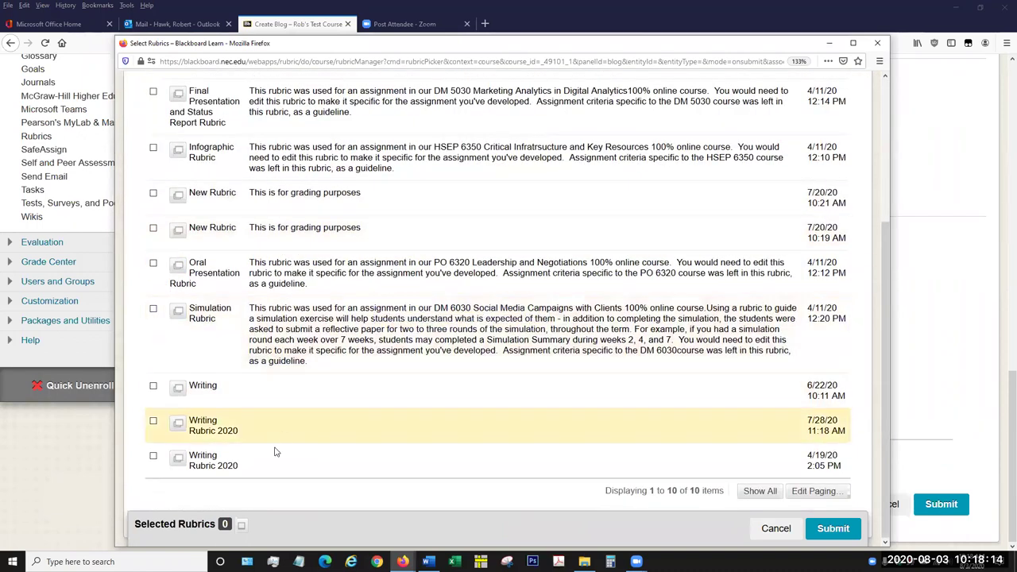
pyautogui.click(153, 423)
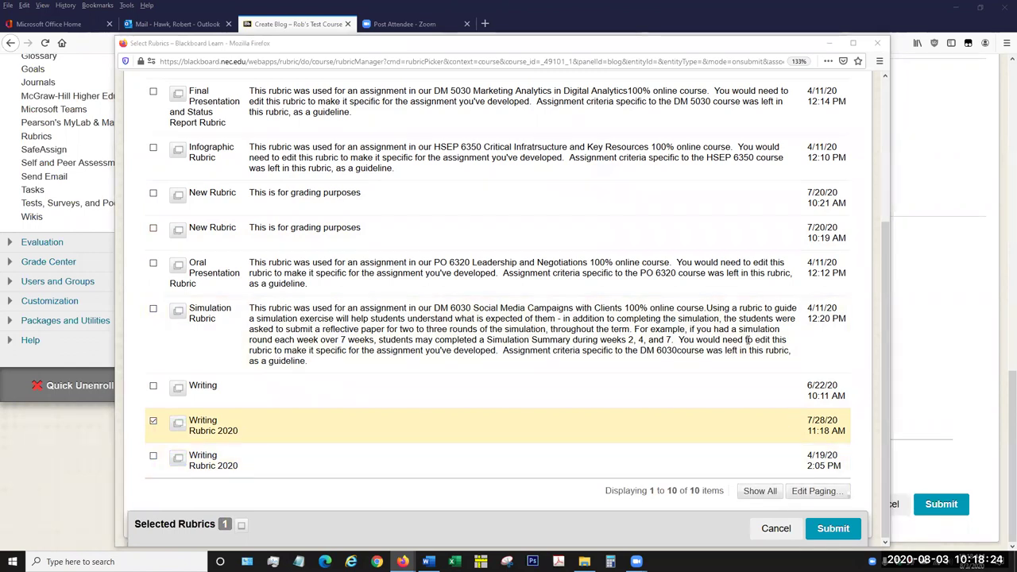
pyautogui.click(830, 528)
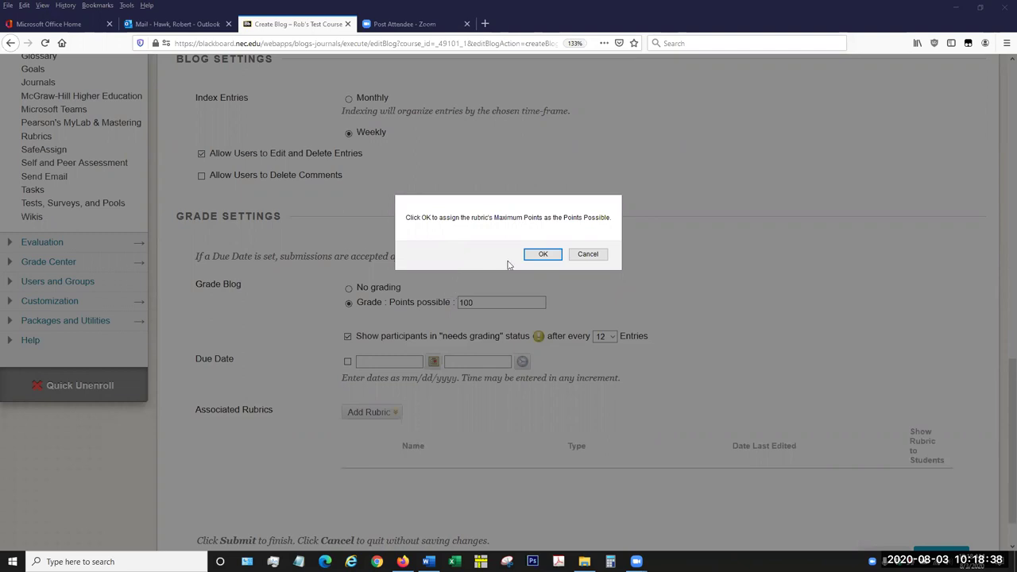
pyautogui.click(544, 255)
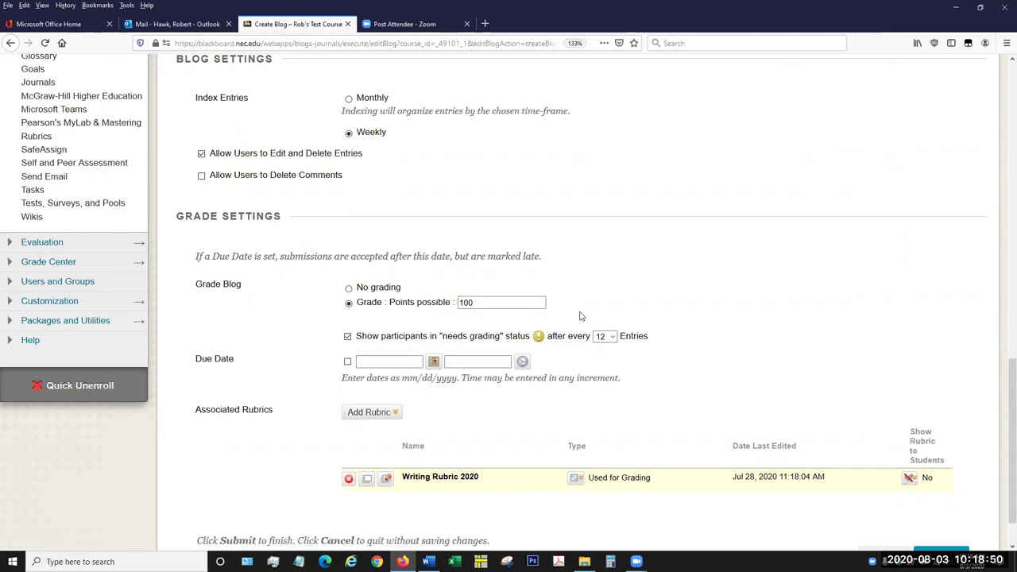
pyautogui.doubleClick(417, 445)
pyautogui.click(417, 445)
pyautogui.doubleClick(417, 445)
pyautogui.click(430, 450)
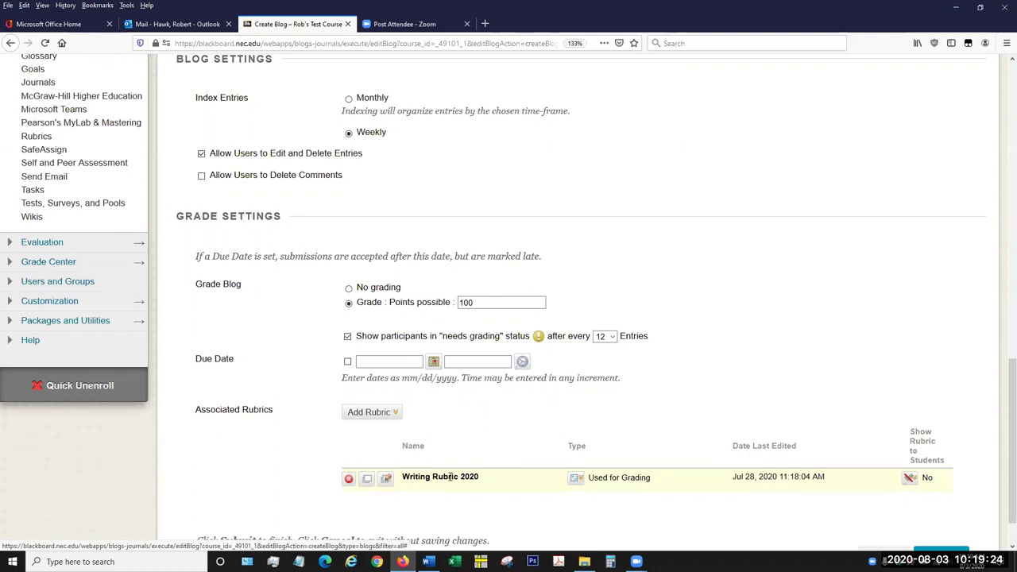
# - Change the type of the associated Writing Rubric 2020 to Used for Secondary Evaluation
pyautogui.click(576, 481)
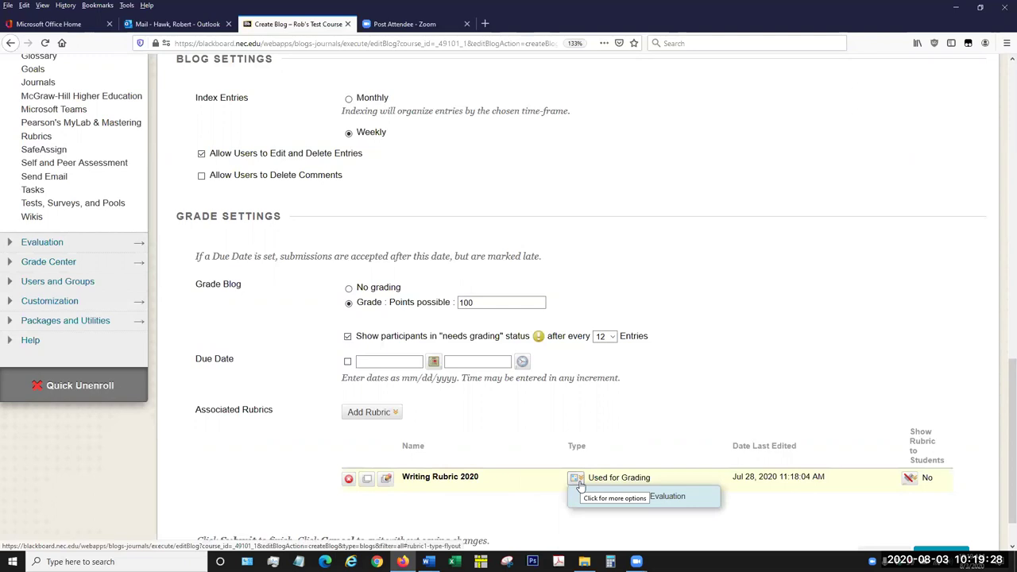
pyautogui.click(580, 483)
pyautogui.click(578, 481)
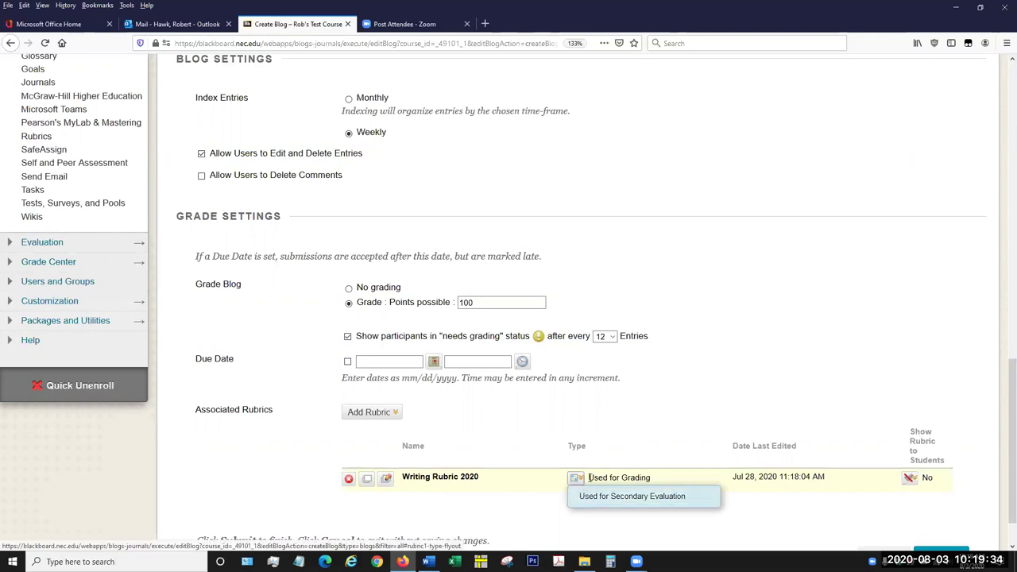
pyautogui.click(616, 477)
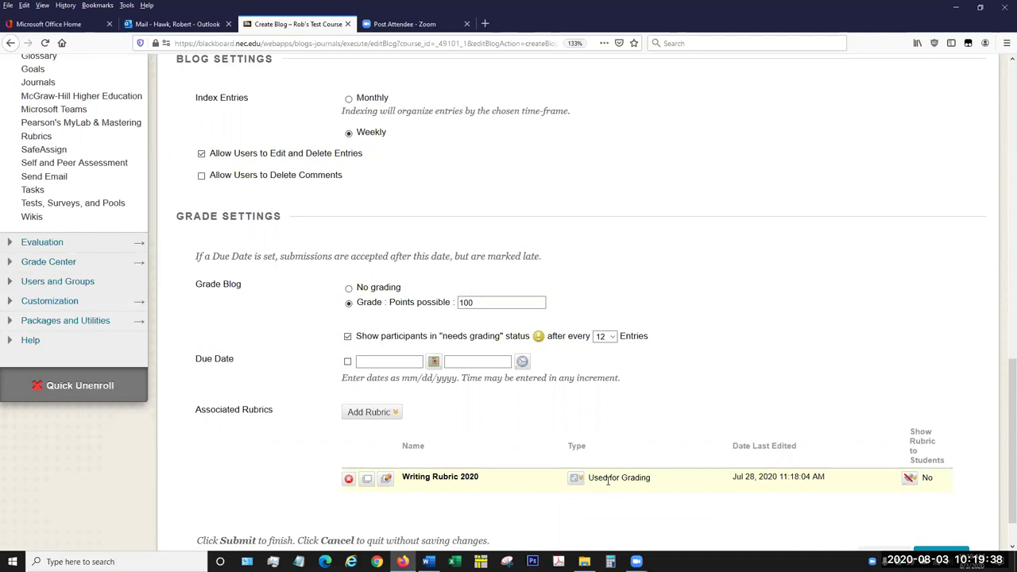
pyautogui.click(575, 478)
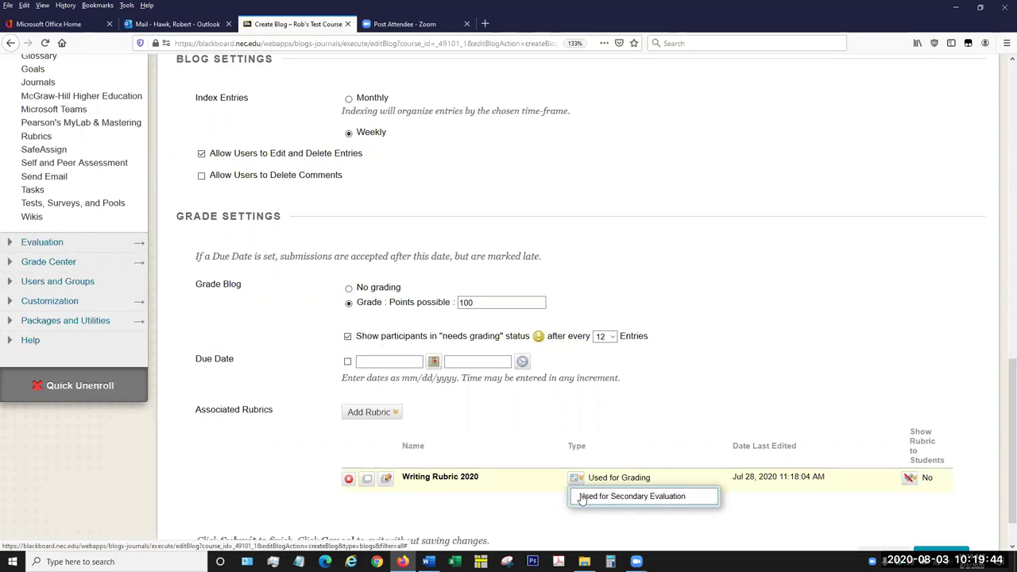
pyautogui.click(582, 496)
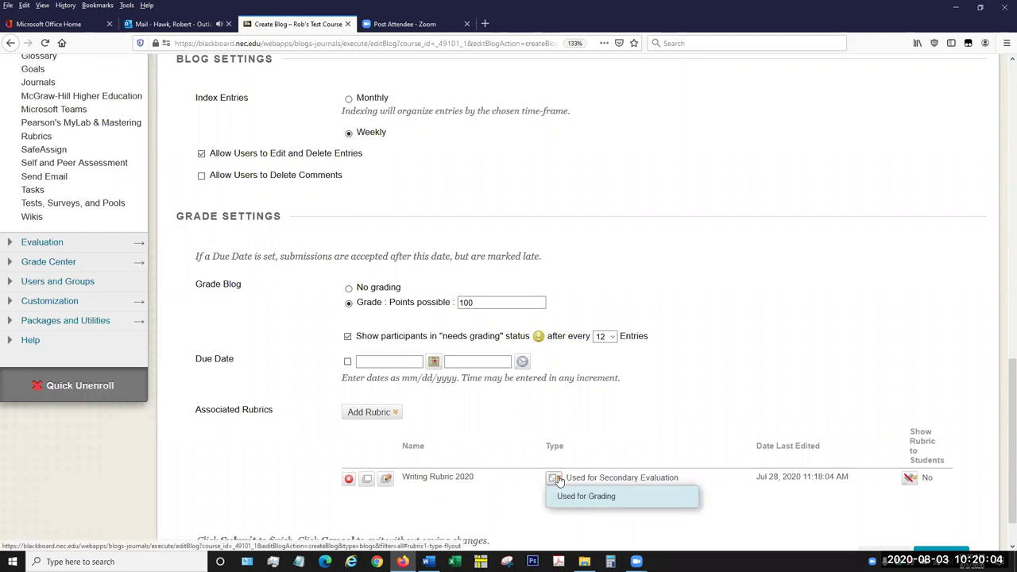
# - Set the rubric's type back to Used for Grading and assign its maximum points as the points possible
pyautogui.moveTo(553, 482)
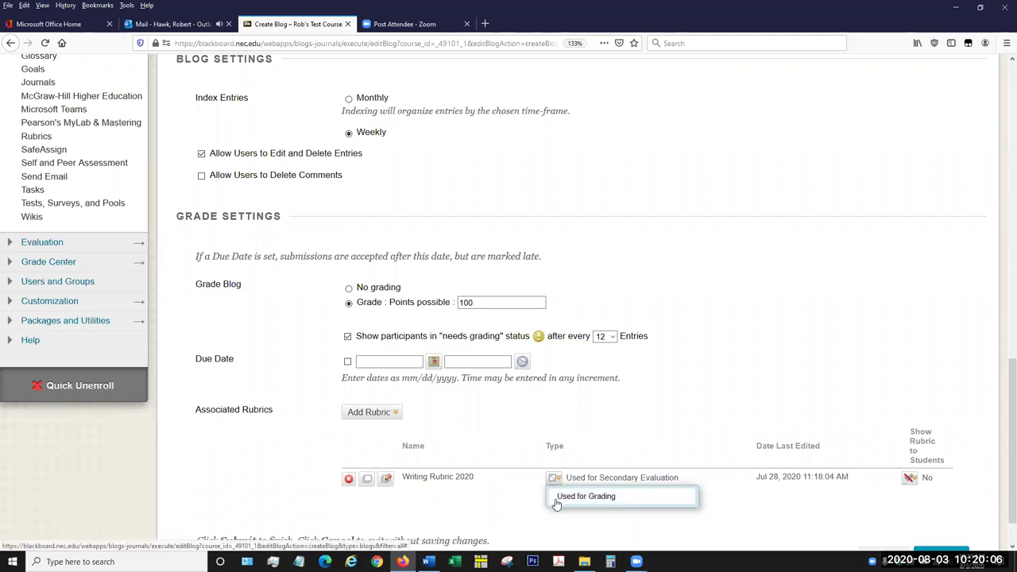
pyautogui.click(585, 496)
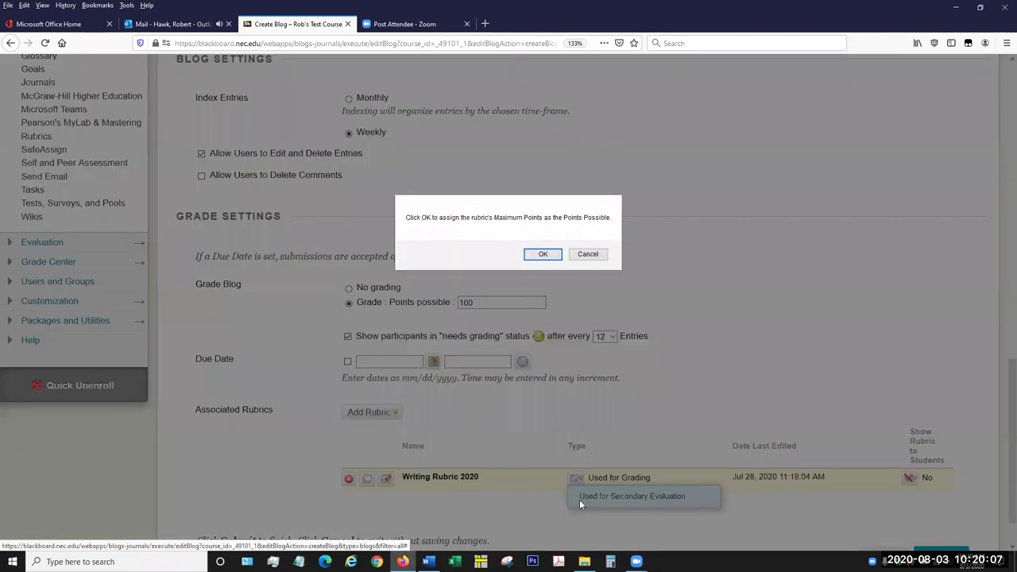
pyautogui.click(544, 255)
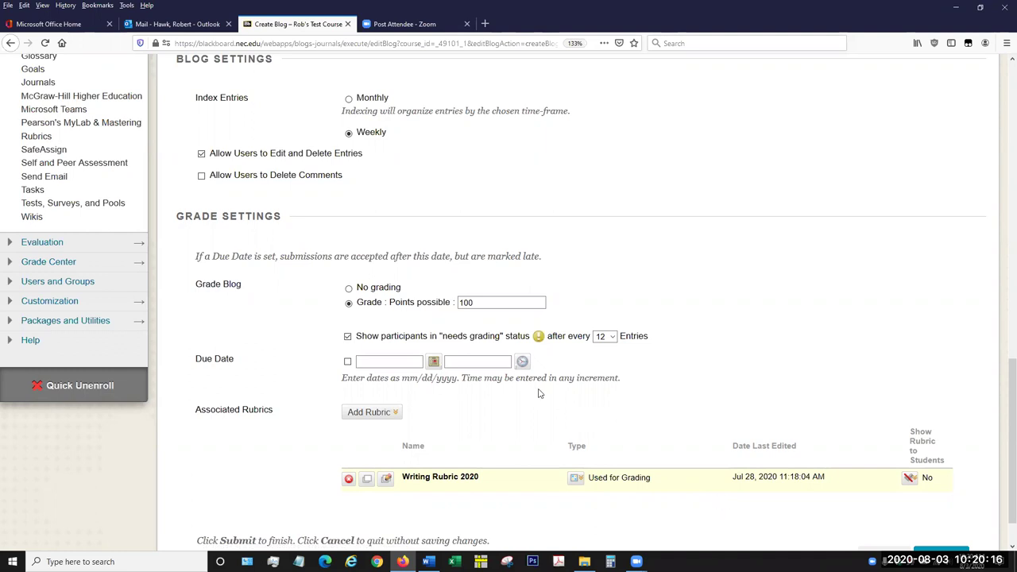
# - Show the Writing Rubric 2020 to students with the option Yes (With Rubric Scores)
pyautogui.click(394, 412)
pyautogui.click(910, 482)
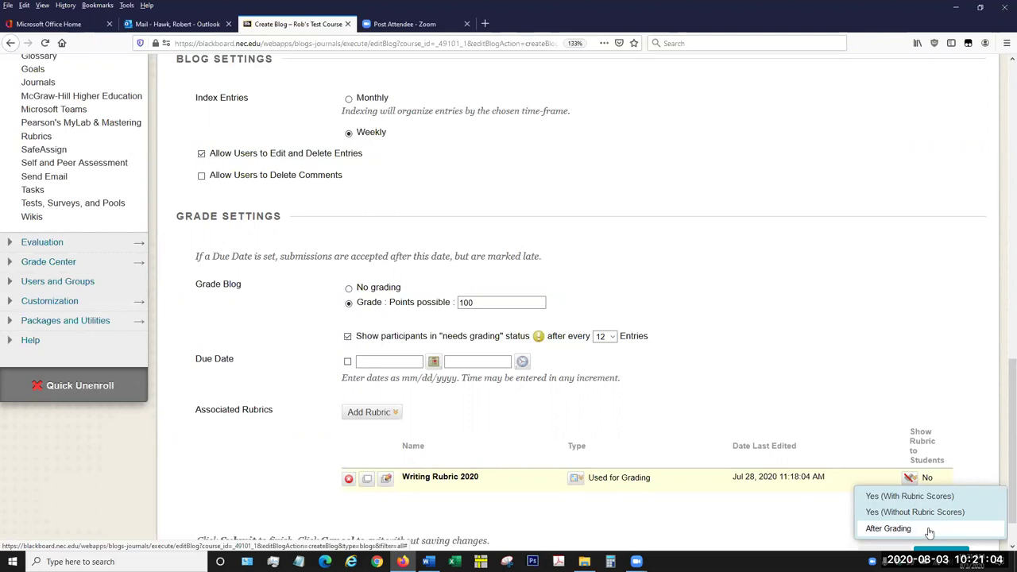
pyautogui.click(909, 496)
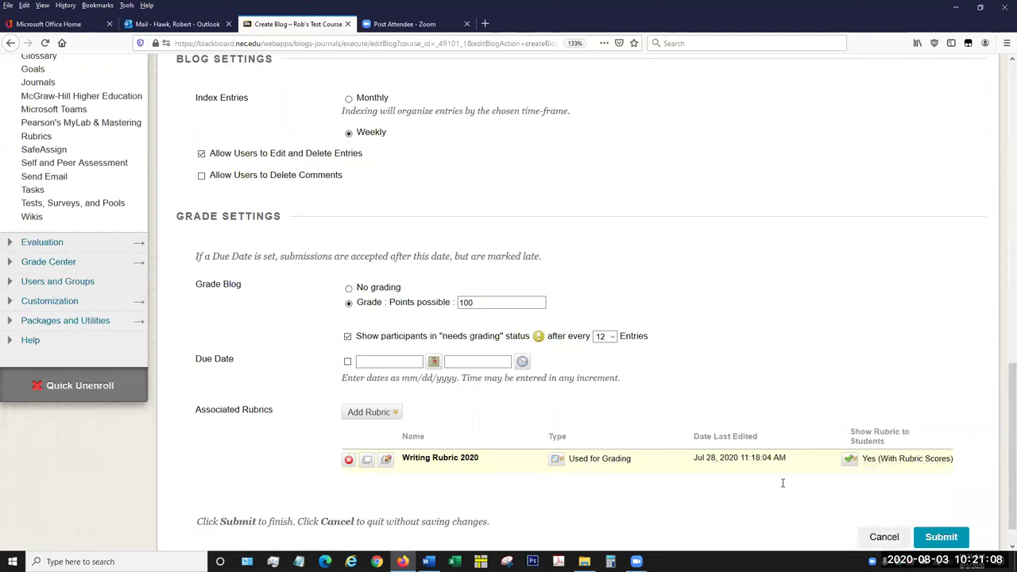
# - Review the completed blog settings from the name to the rubric and submit the new blog
pyautogui.scroll(5, 694, 355)
pyautogui.scroll(9, 694, 354)
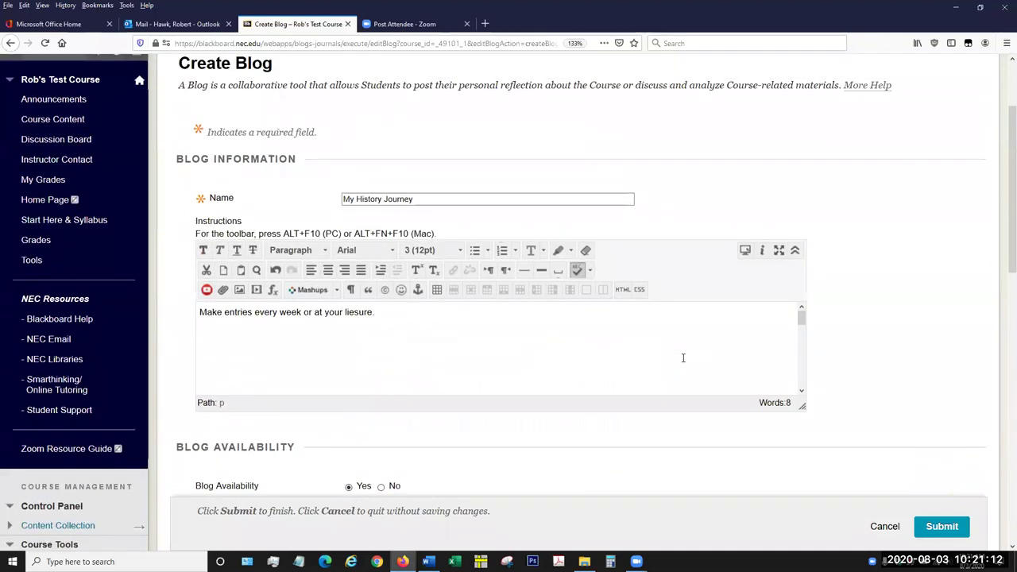
pyautogui.scroll(-3, 683, 357)
pyautogui.scroll(2, 640, 424)
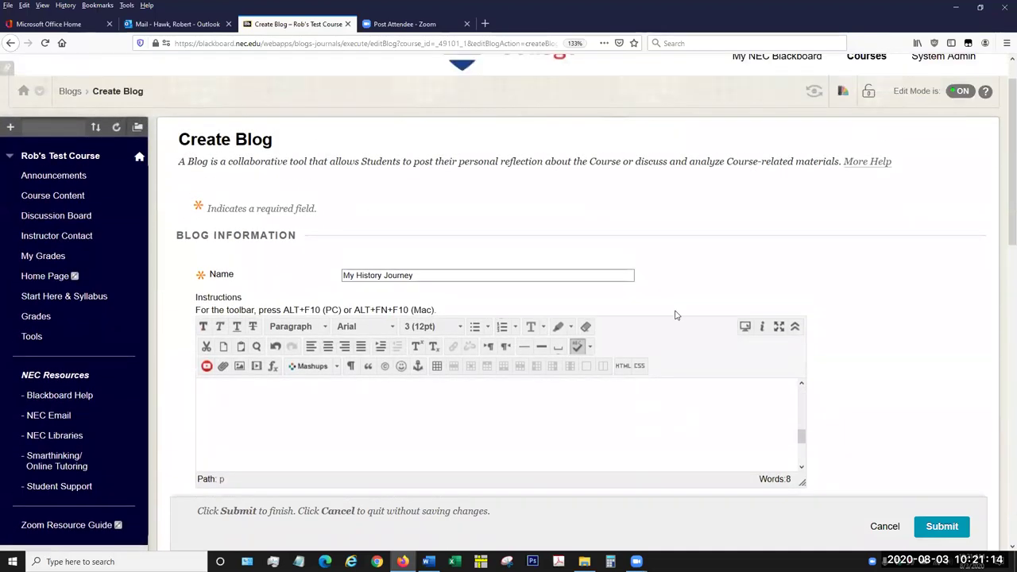
pyautogui.scroll(-14, 814, 428)
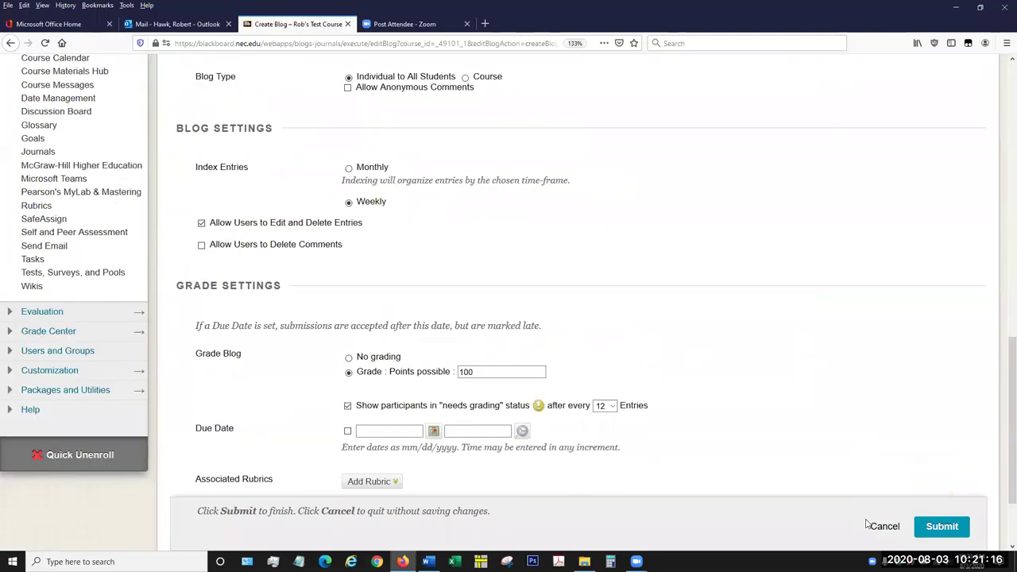
pyautogui.scroll(-2, 866, 524)
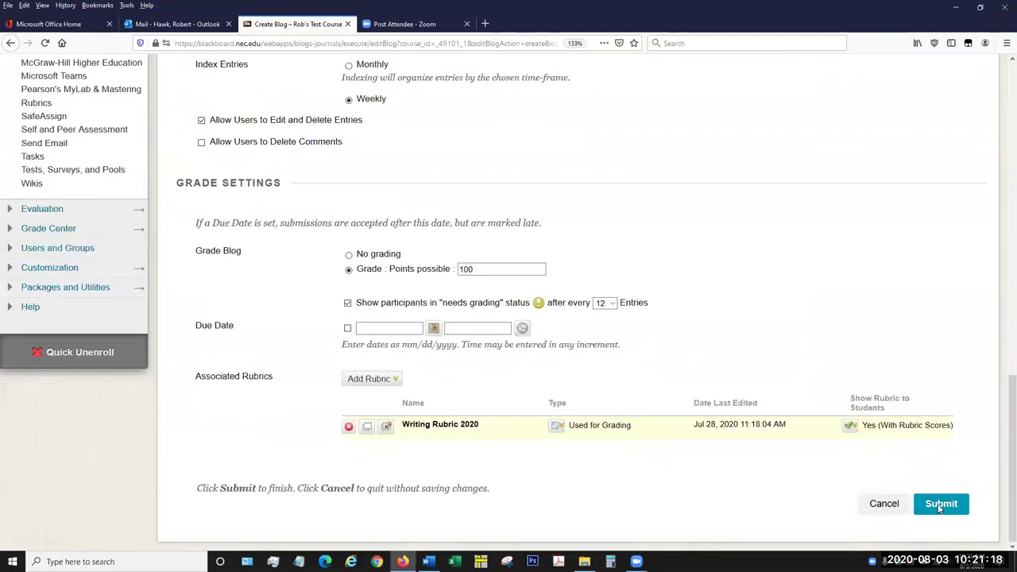
pyautogui.click(940, 503)
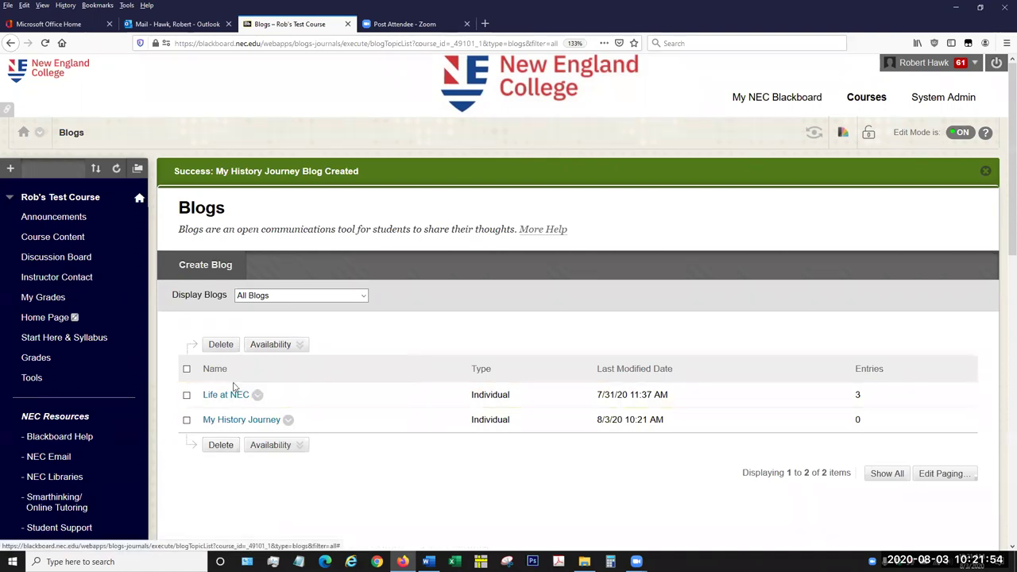
# - Open the My History Journey blog for editing, review all its settings and submit it without changes
pyautogui.moveTo(269, 353)
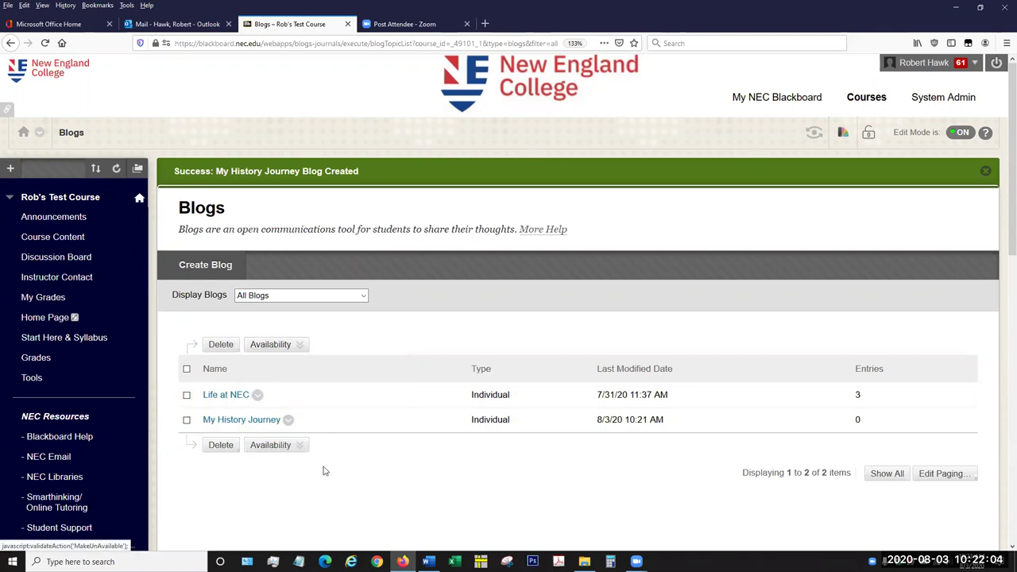
pyautogui.click(287, 420)
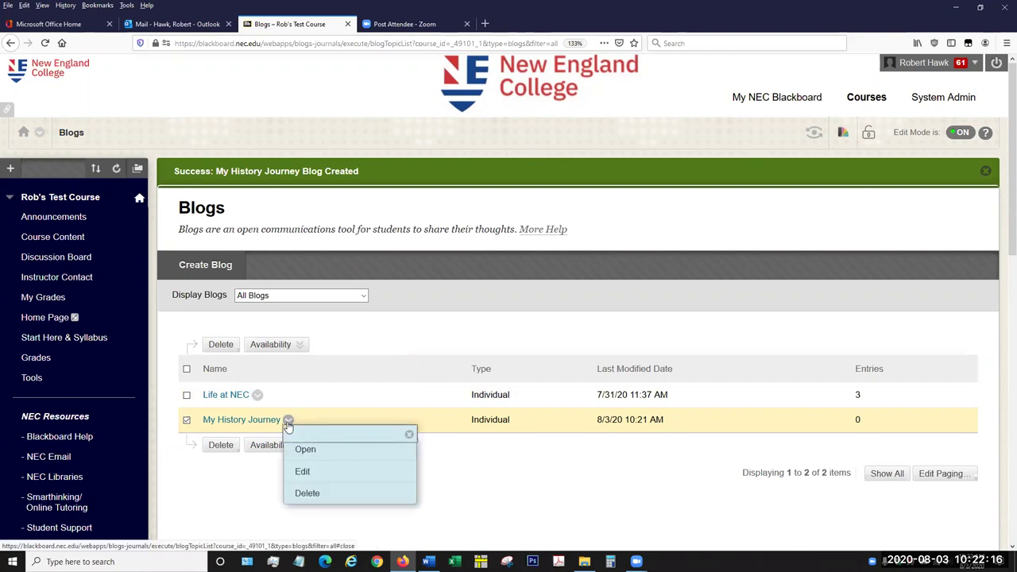
pyautogui.click(313, 472)
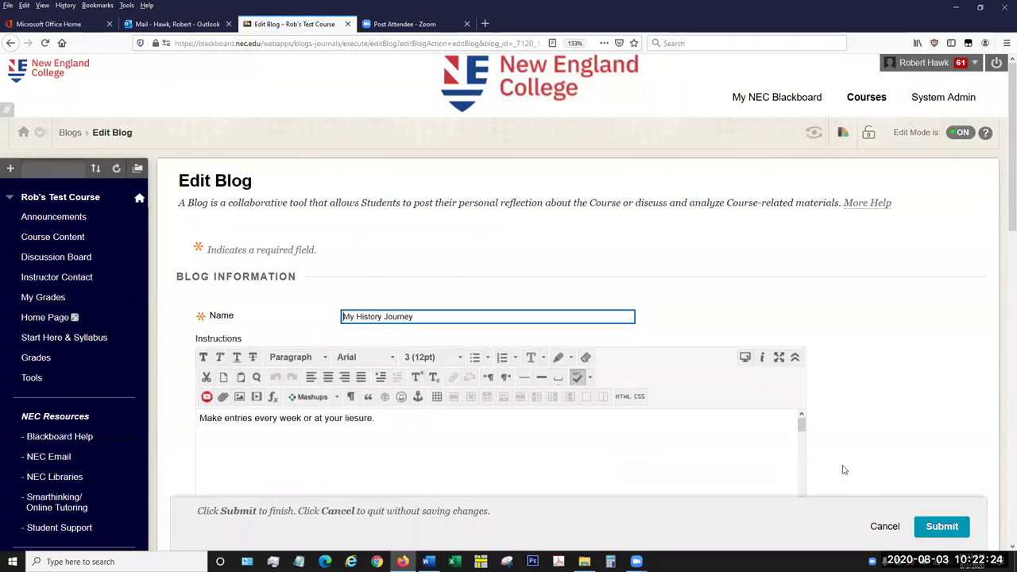
pyautogui.scroll(-2, 843, 470)
pyautogui.scroll(-3, 826, 461)
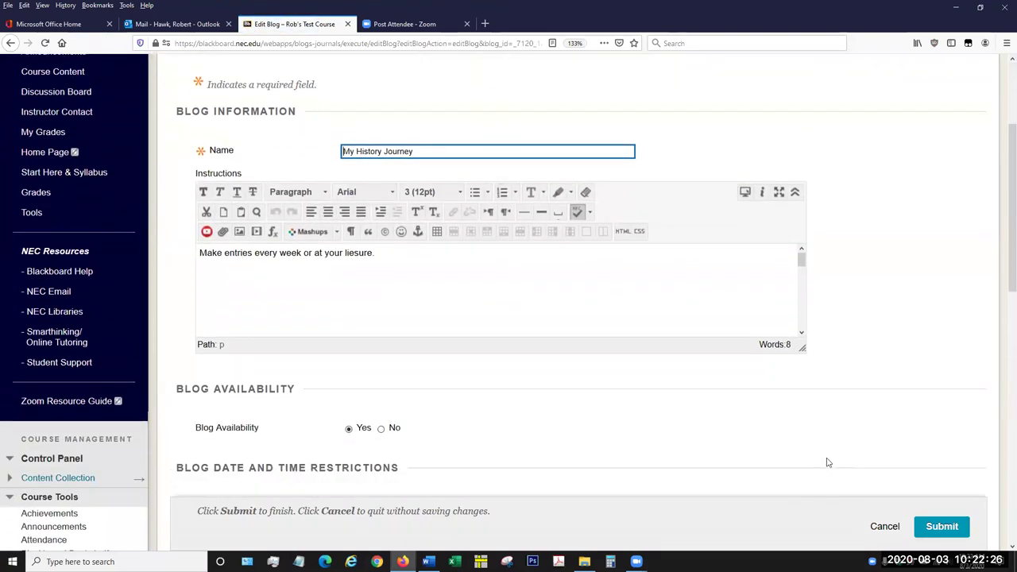
pyautogui.scroll(-3, 762, 429)
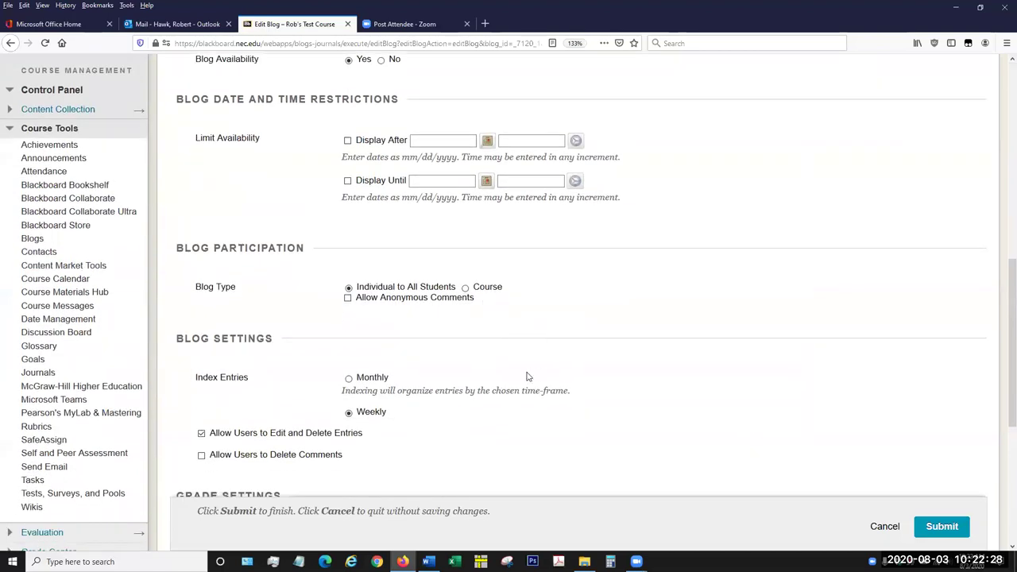
pyautogui.scroll(-4, 651, 430)
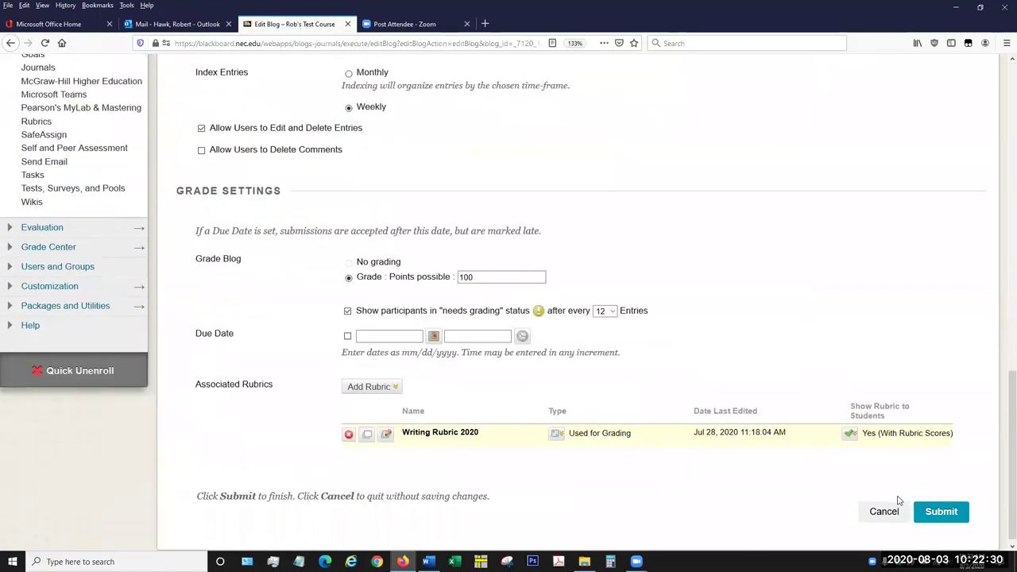
pyautogui.click(942, 511)
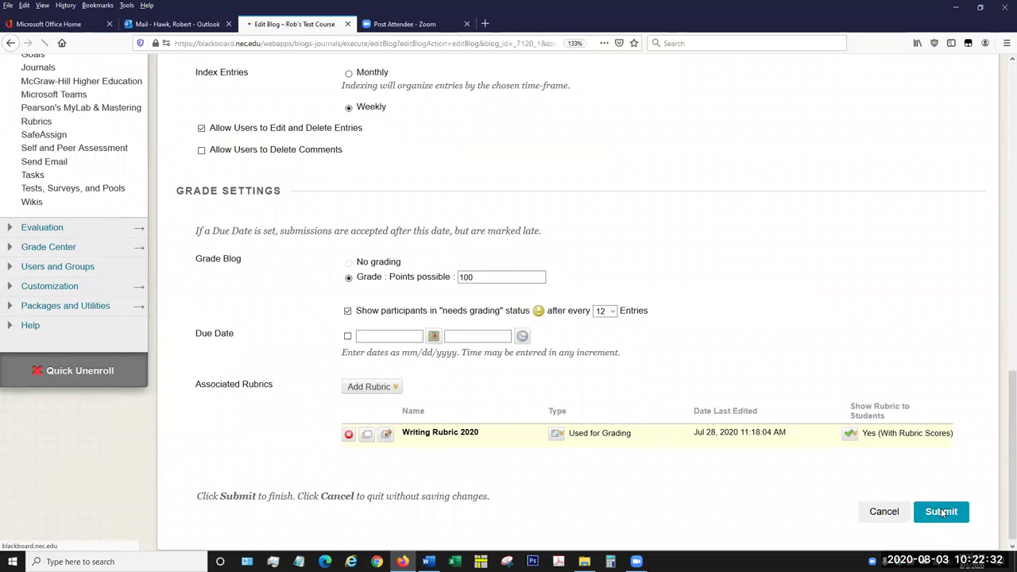
pyautogui.click(288, 420)
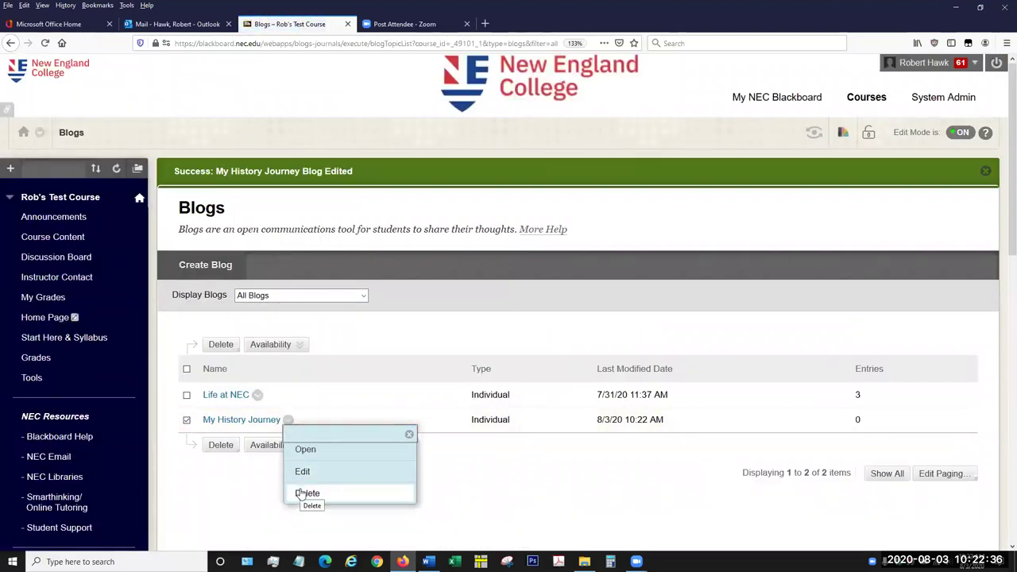
pyautogui.click(501, 464)
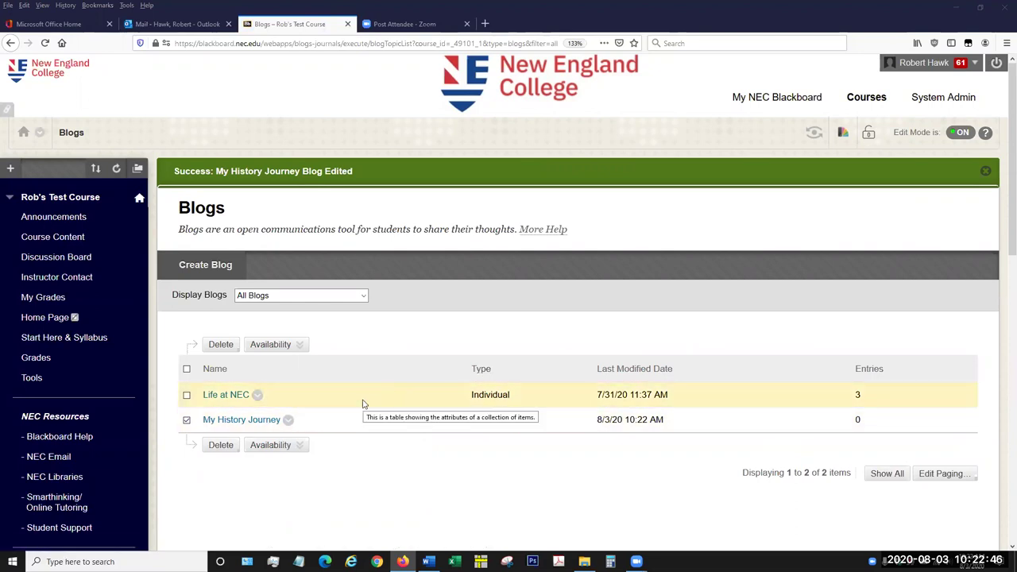
pyautogui.click(187, 420)
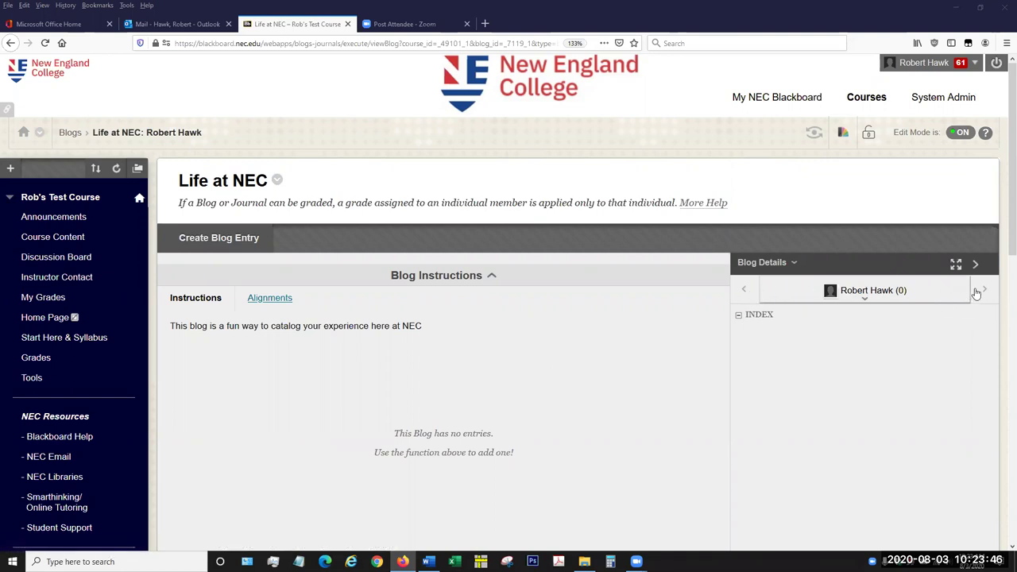
# - Expand the member list of the Life at NEC blog, include empty blogs and look through all participants
pyautogui.click(869, 304)
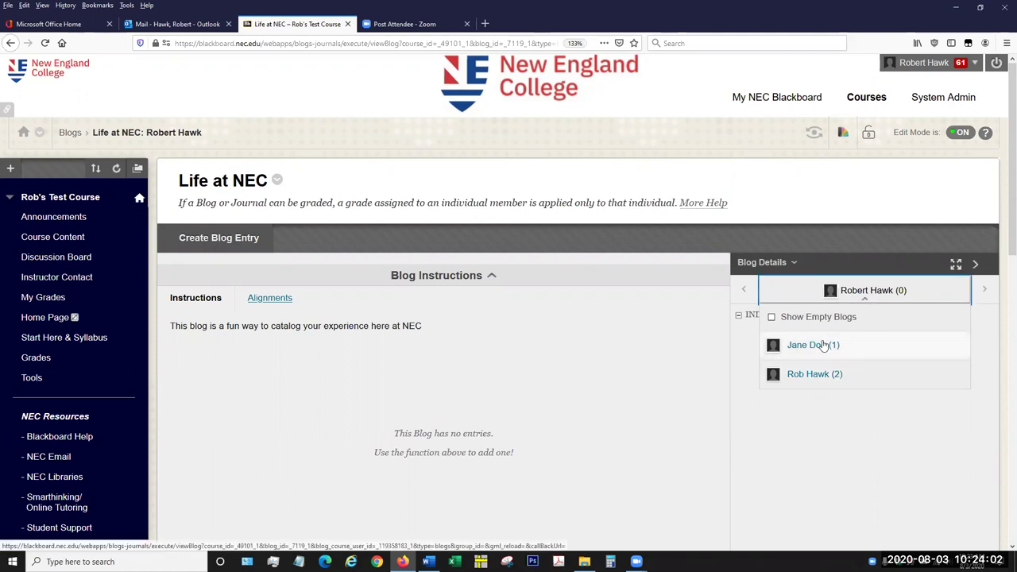
pyautogui.click(771, 319)
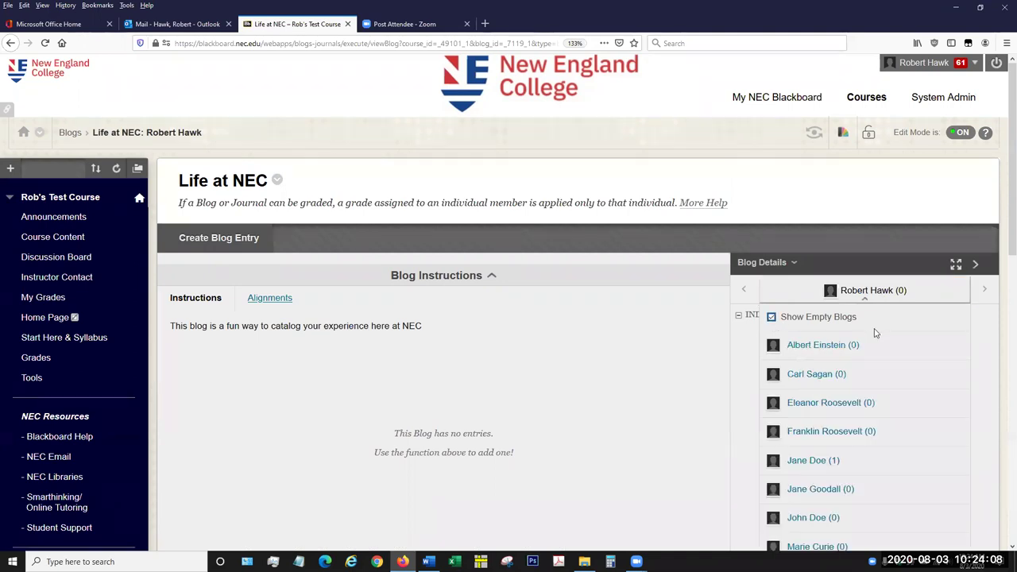
pyautogui.scroll(-4, 876, 333)
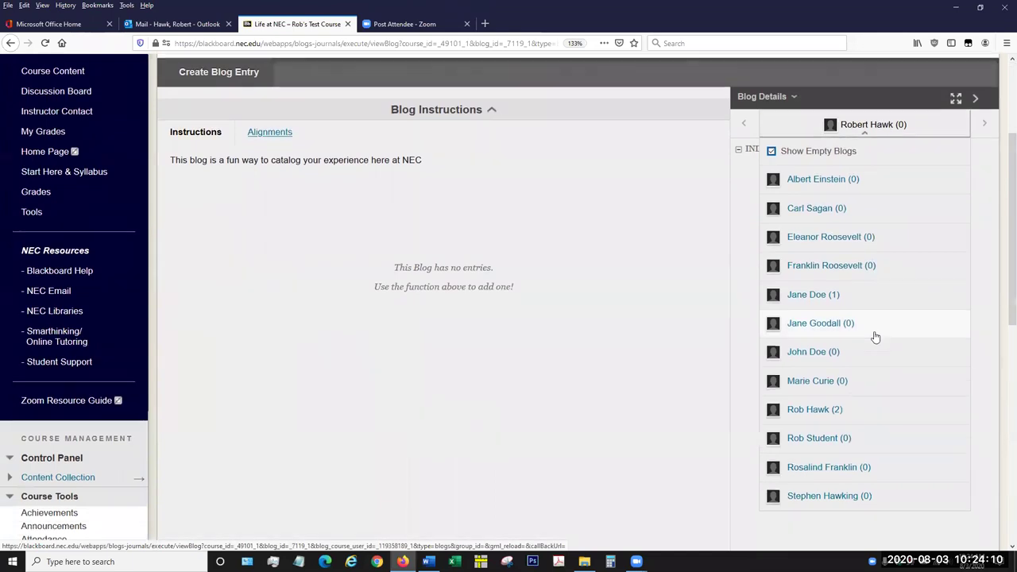
# - Look through the full participant list of the Life at NEC blog, then exclude the empty blogs from it
pyautogui.scroll(-5, 874, 336)
pyautogui.scroll(2, 875, 337)
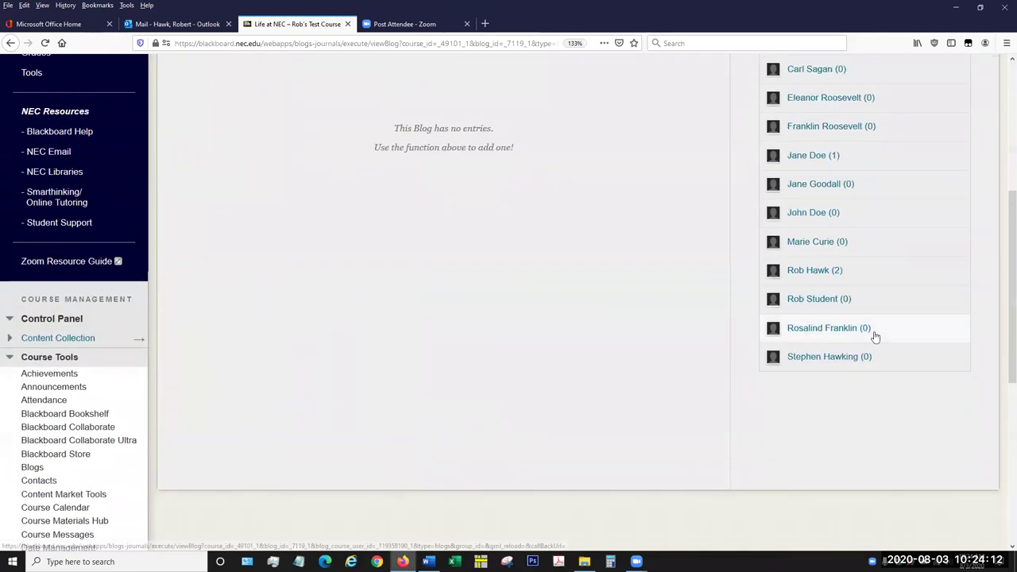
pyautogui.scroll(2, 874, 337)
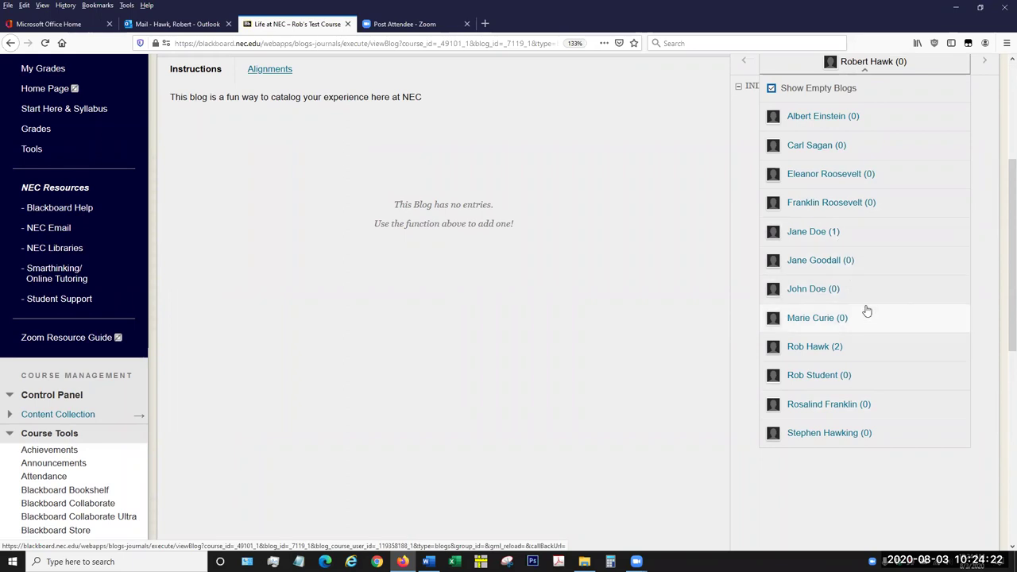
pyautogui.scroll(1, 867, 307)
pyautogui.scroll(3, 867, 308)
pyautogui.click(772, 241)
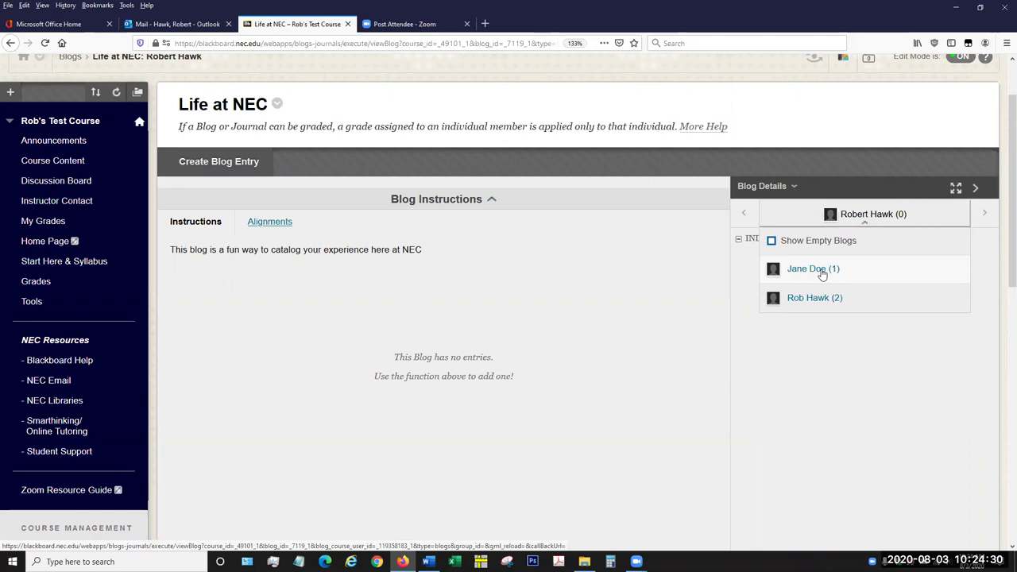
# - Open the blog of the student with one entry and collapse and expand its Jul 26 - Aug 1, 2020 index
pyautogui.click(812, 269)
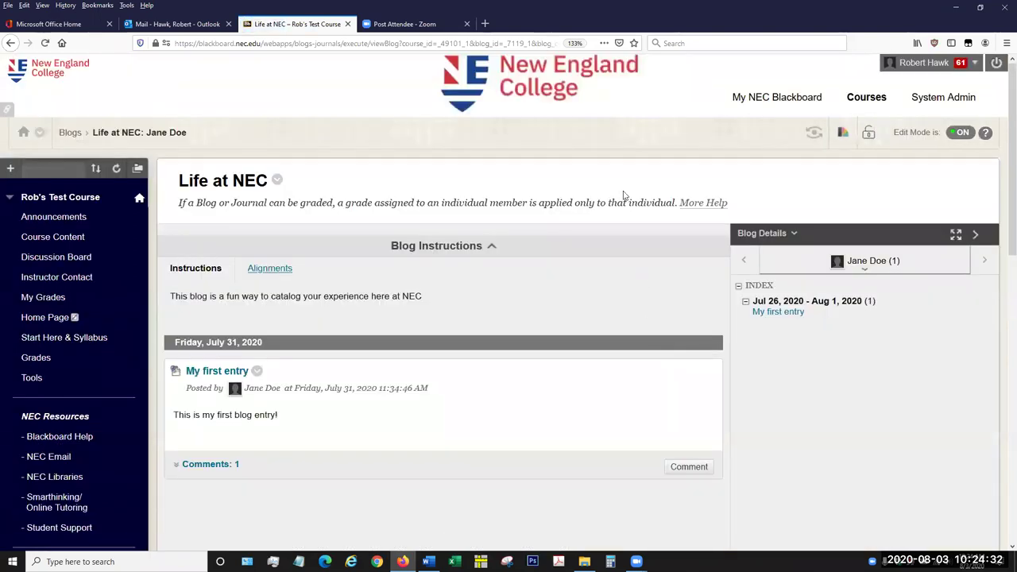
pyautogui.scroll(-3, 635, 207)
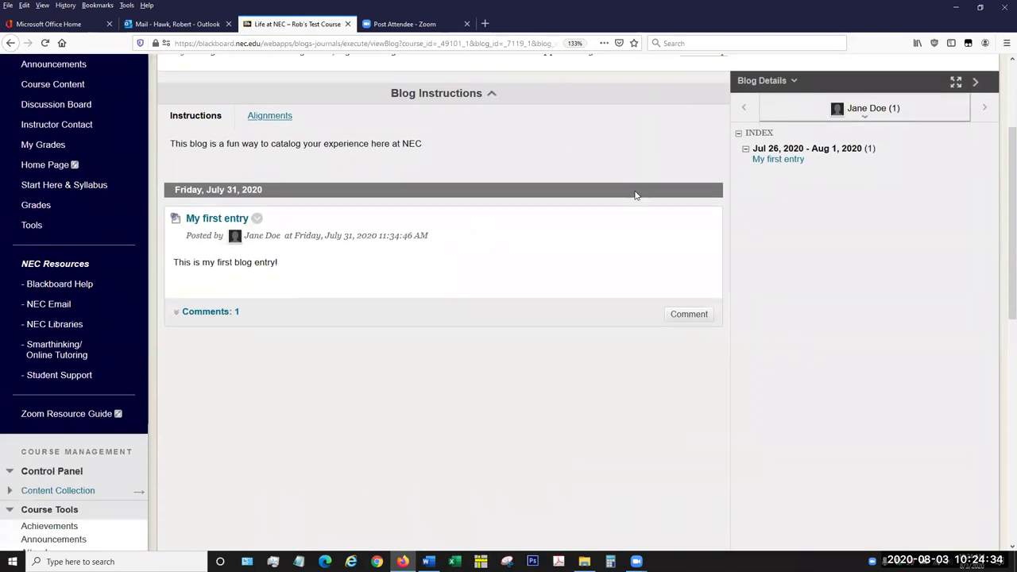
pyautogui.scroll(2, 635, 197)
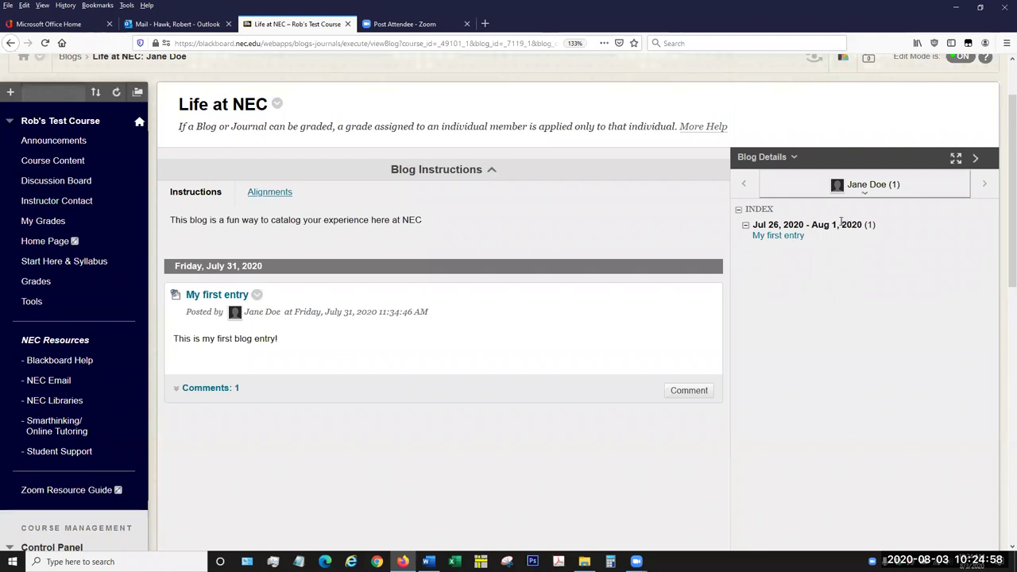
pyautogui.click(745, 227)
pyautogui.click(745, 227)
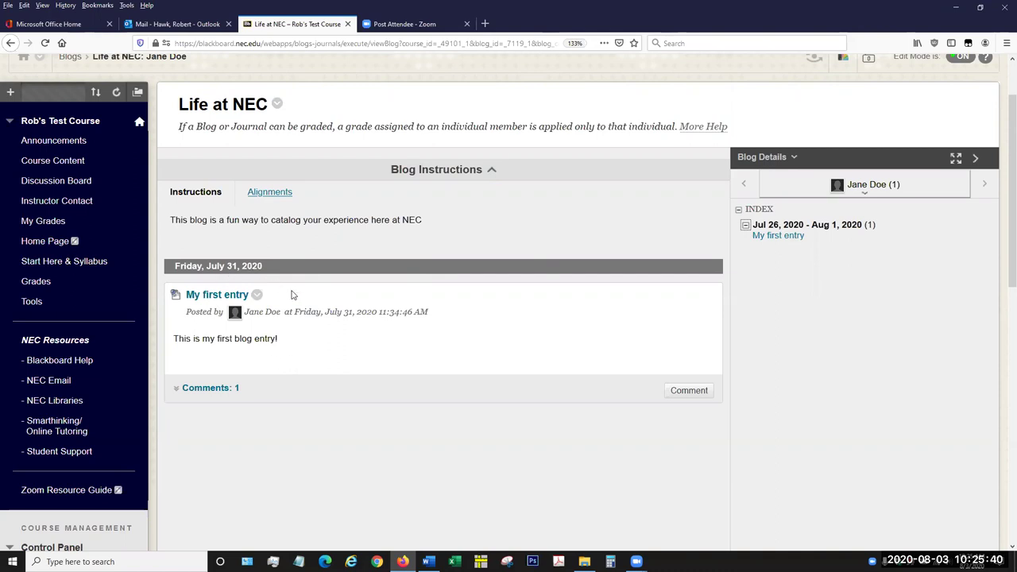
# - Expand the comments on the student's "My first entry" post and read them
pyautogui.scroll(-2, 294, 294)
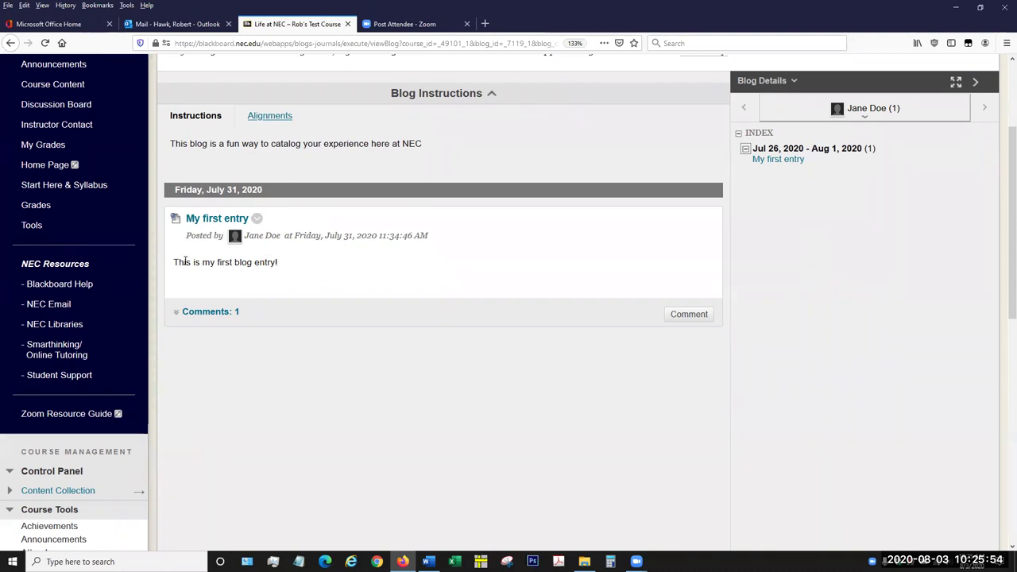
pyautogui.click(193, 317)
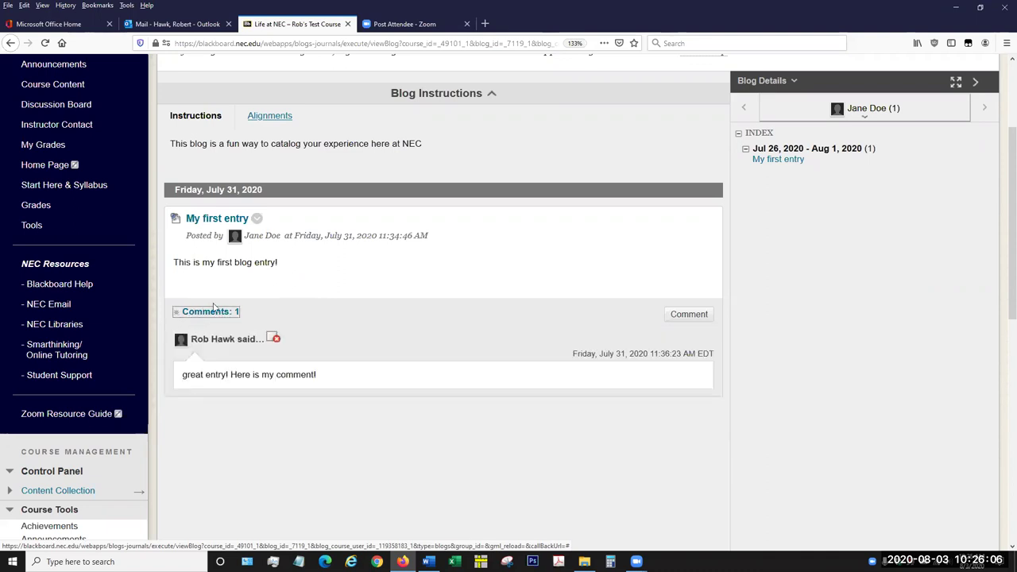
pyautogui.scroll(-1, 399, 283)
pyautogui.scroll(-1, 399, 284)
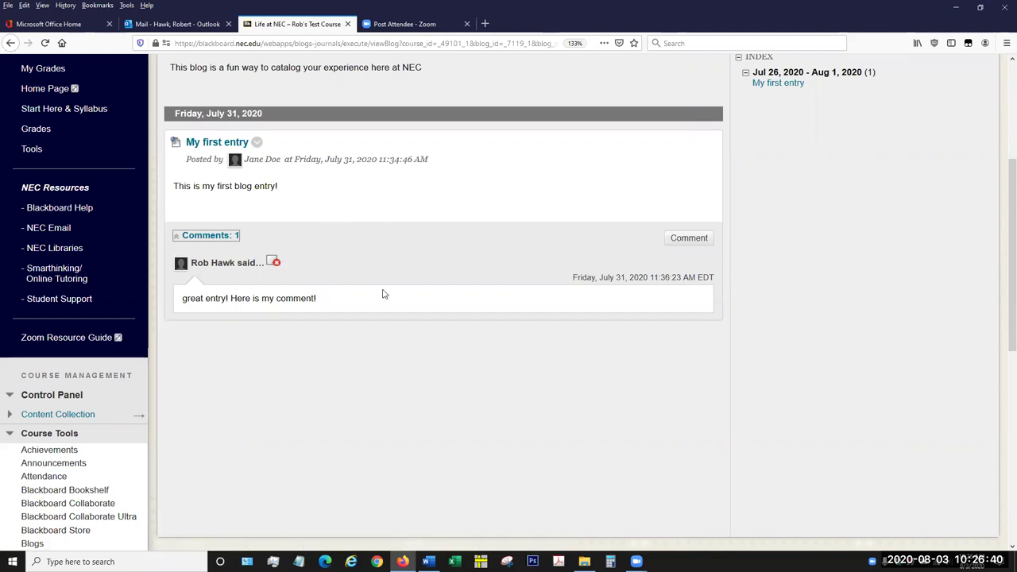
pyautogui.scroll(1, 445, 302)
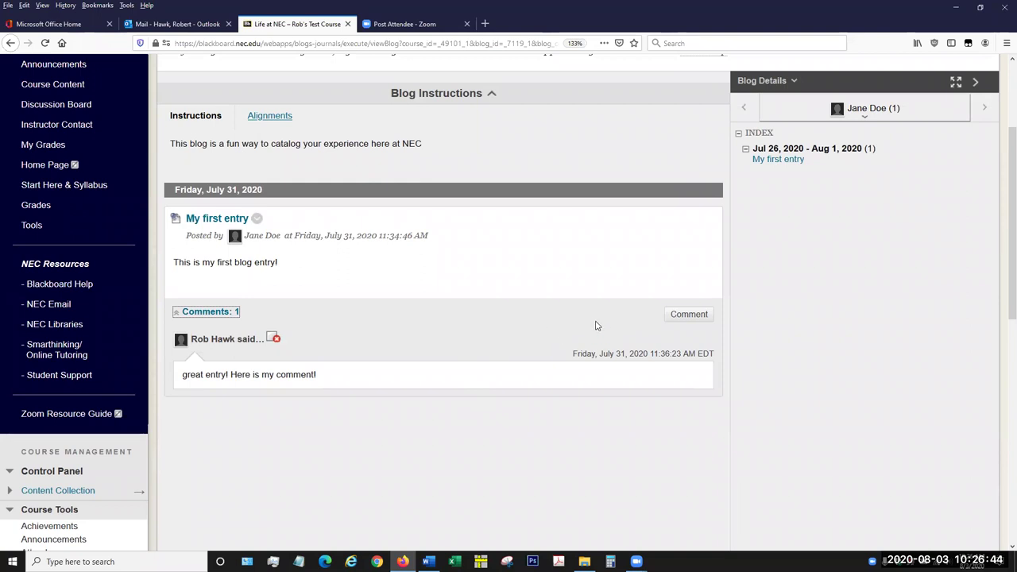
# - Add the comment "Great post! Thanks for sharing!" to the "My first entry" post without making it anonymous
pyautogui.click(689, 315)
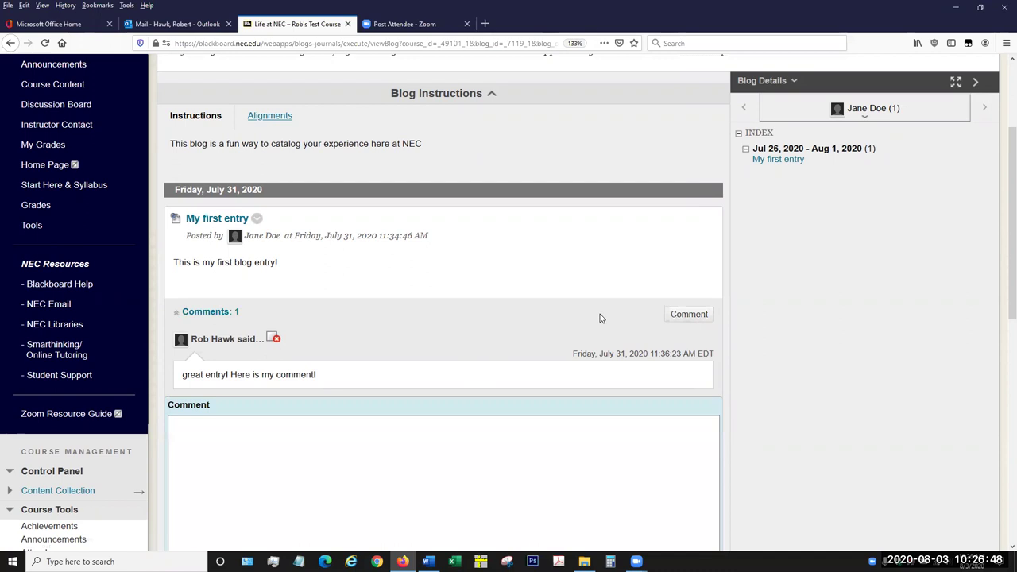
pyautogui.write('Great post! Thanks go')
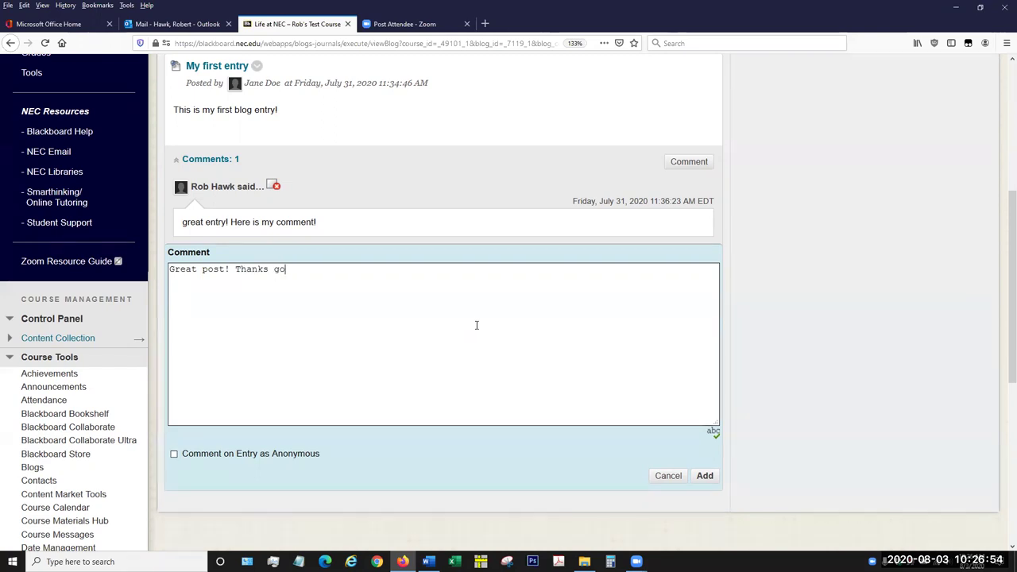
pyautogui.press('BackSpace')
pyautogui.write('f')
pyautogui.press('BackSpace')
pyautogui.write('for shaing!')
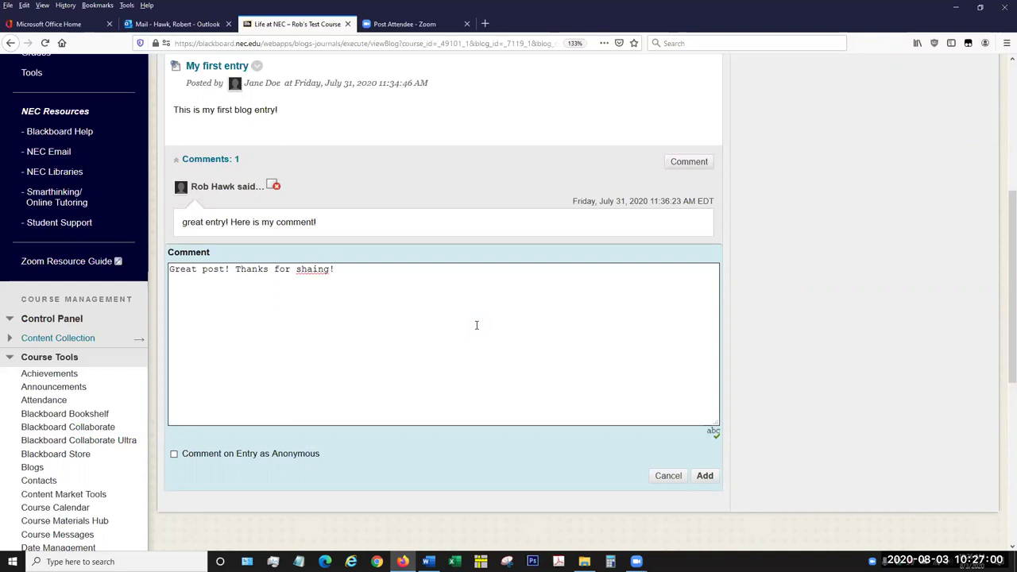
pyautogui.write('r')
pyautogui.scroll(-2, 480, 321)
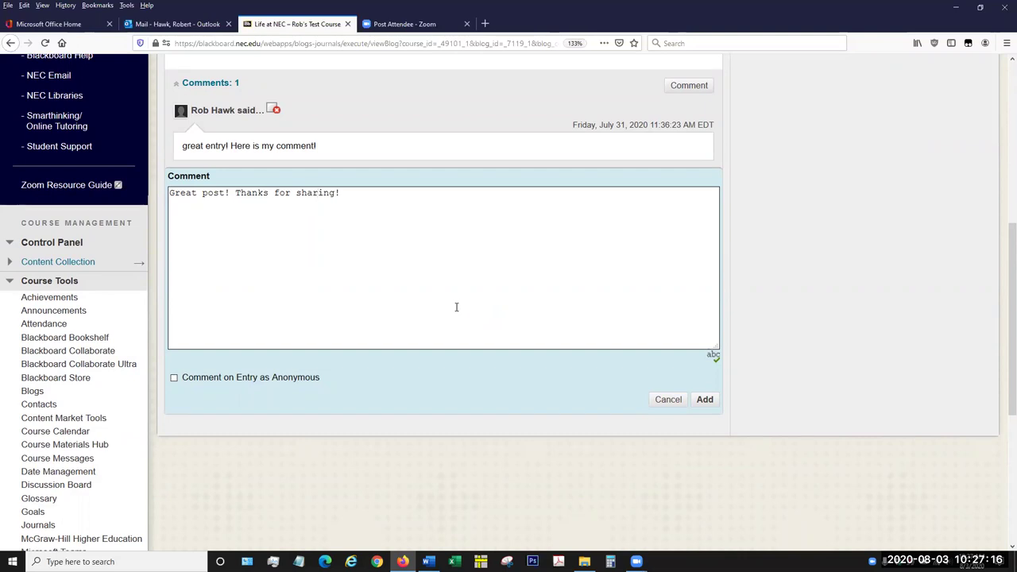
pyautogui.scroll(-2, 455, 302)
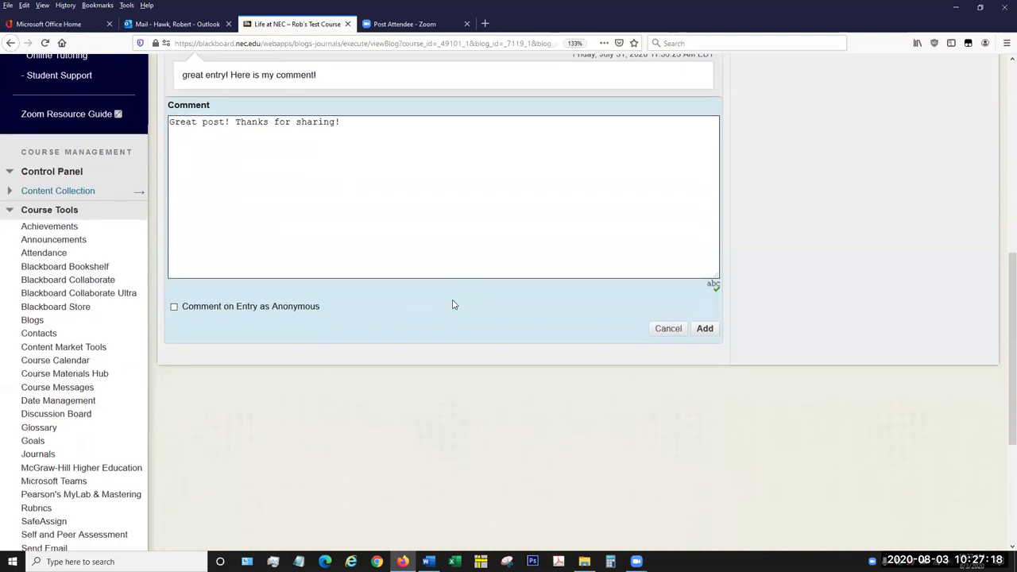
pyautogui.click(705, 323)
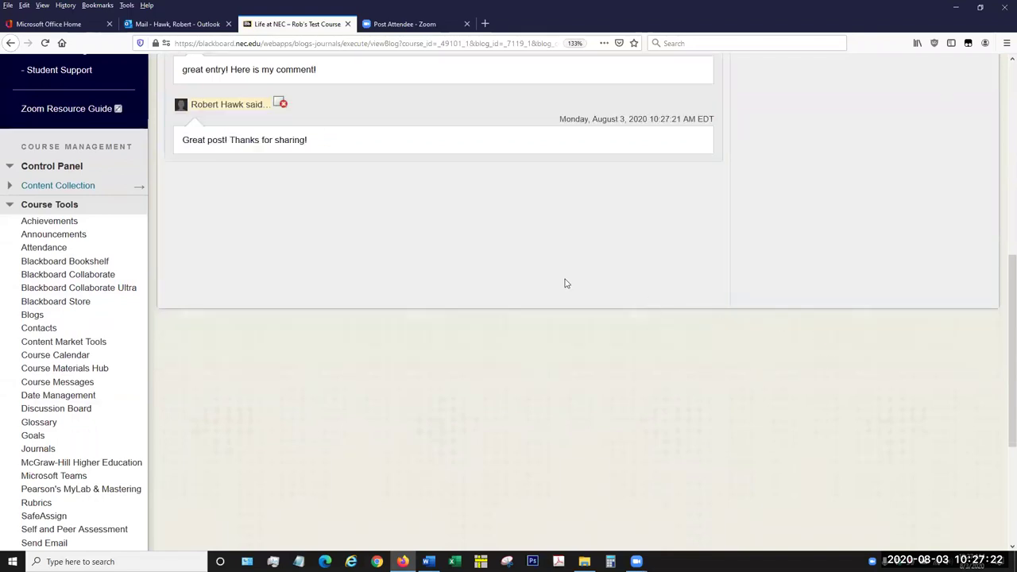
pyautogui.scroll(4, 565, 281)
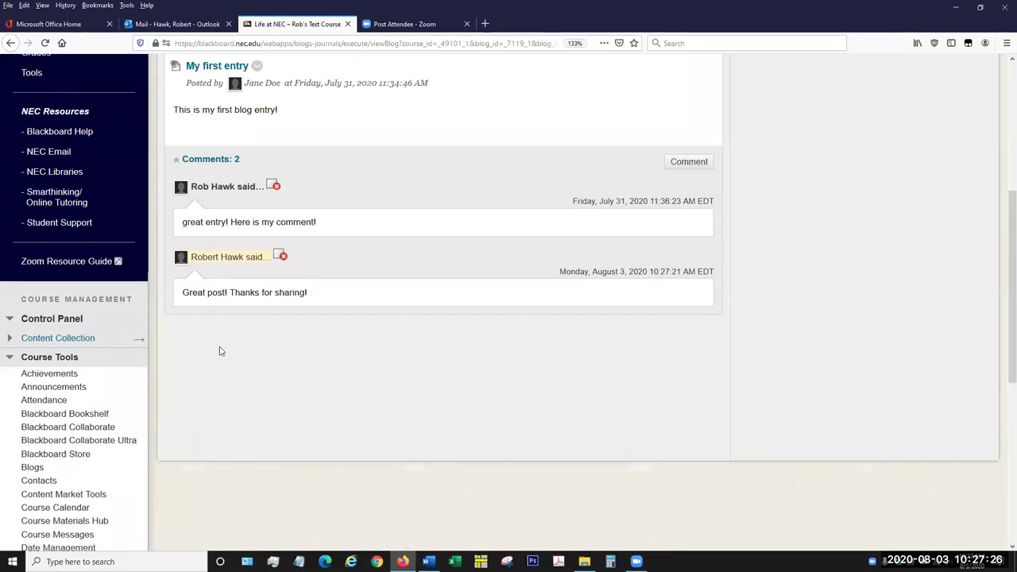
# - Switch to the blog of the participant with two entries and read both posts
pyautogui.scroll(3, 604, 337)
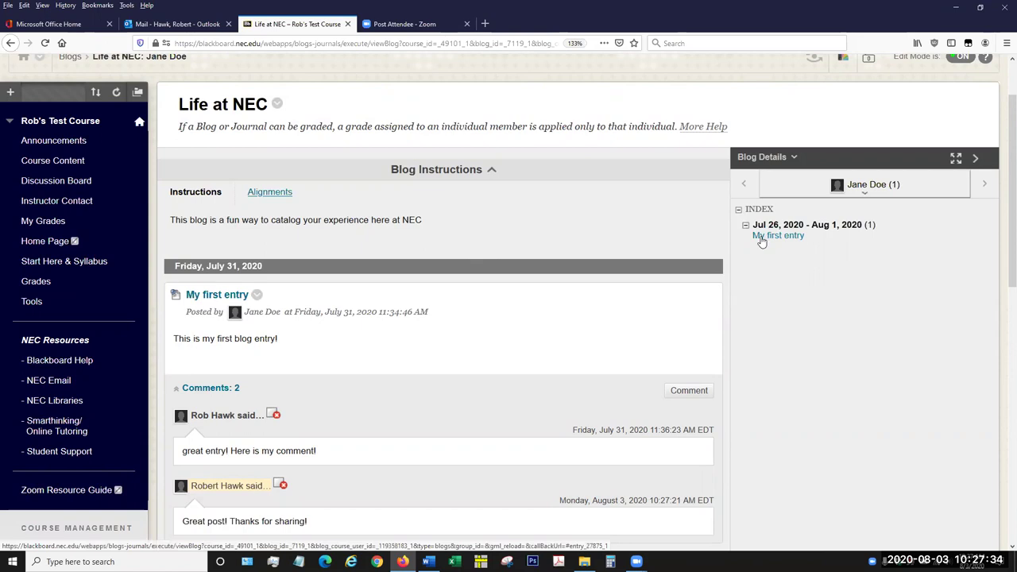
pyautogui.click(864, 197)
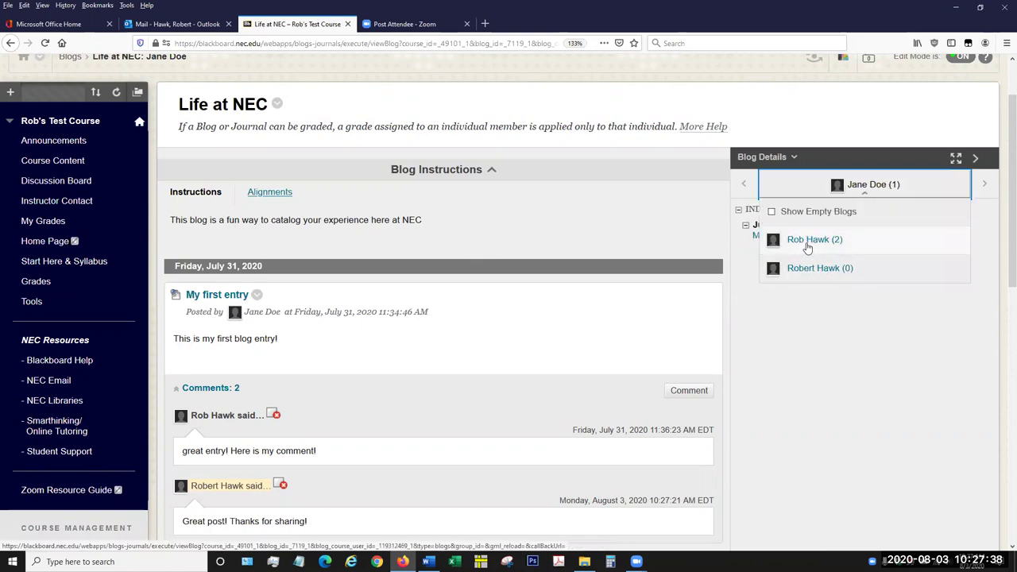
pyautogui.click(806, 241)
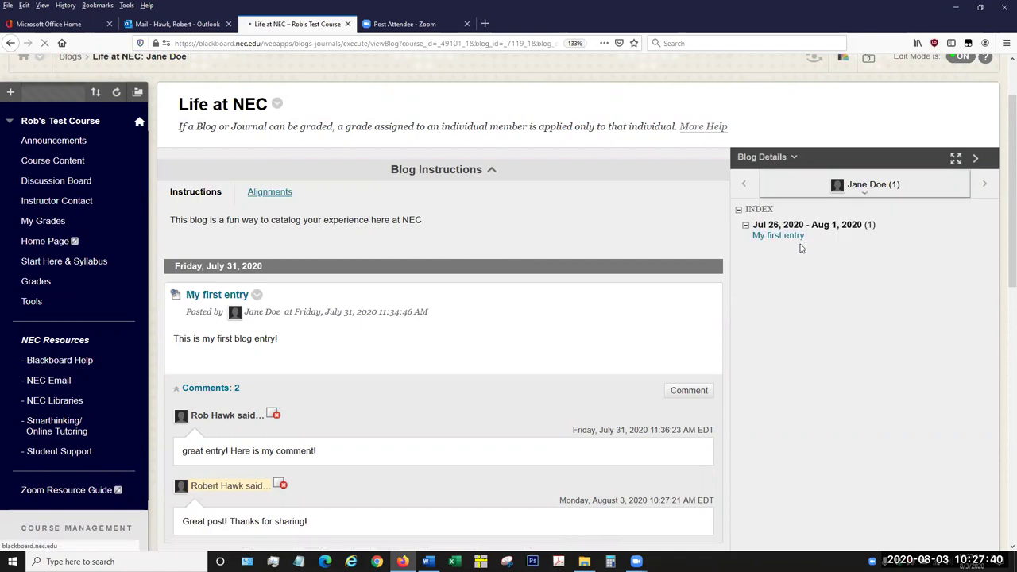
pyautogui.scroll(-3, 631, 231)
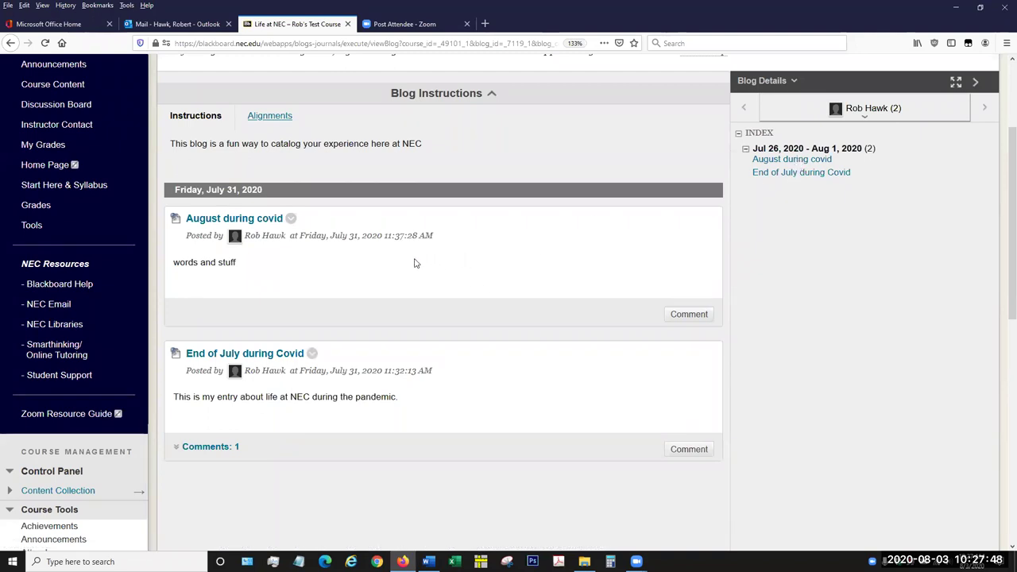
pyautogui.scroll(-1, 318, 274)
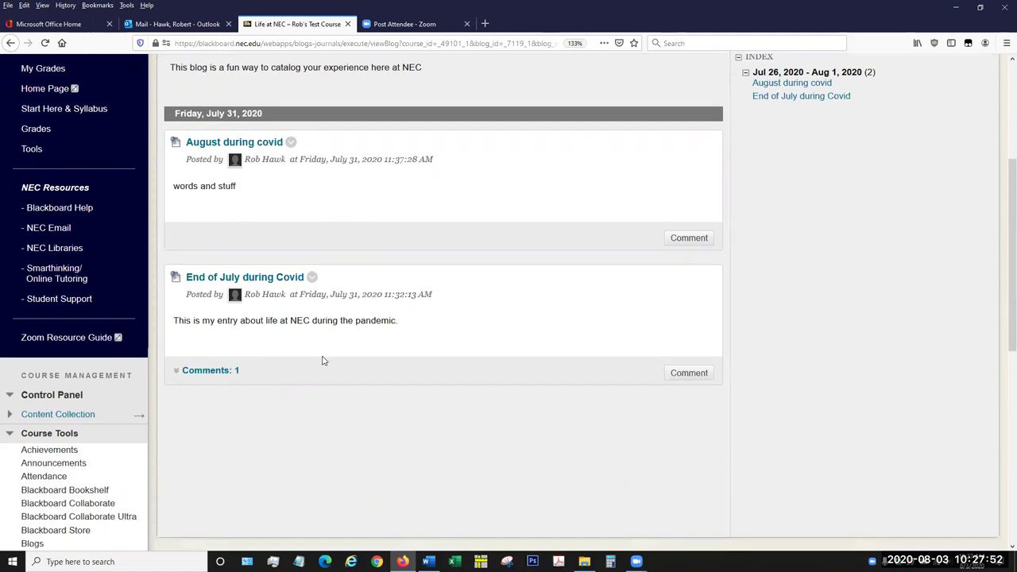
# - Expand the comments on the "End of July during Covid" entry and review them along with the rest of the blog
pyautogui.click(224, 375)
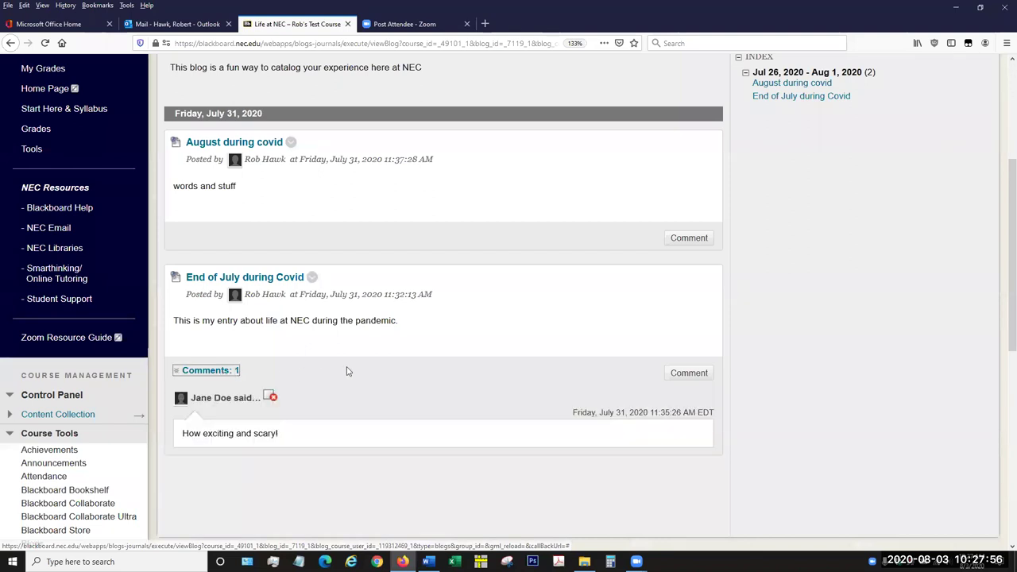
pyautogui.scroll(-2, 347, 370)
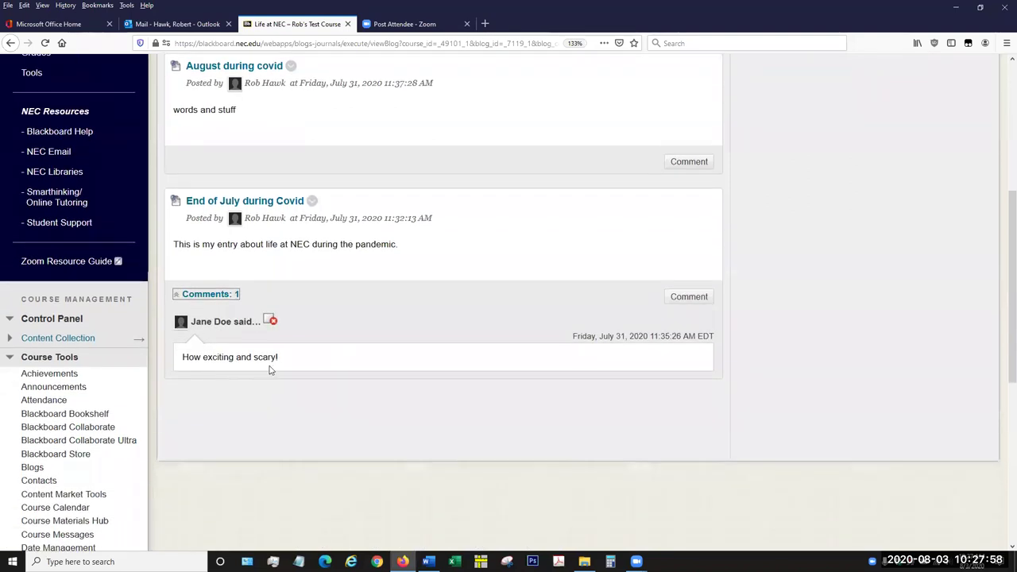
pyautogui.scroll(4, 442, 331)
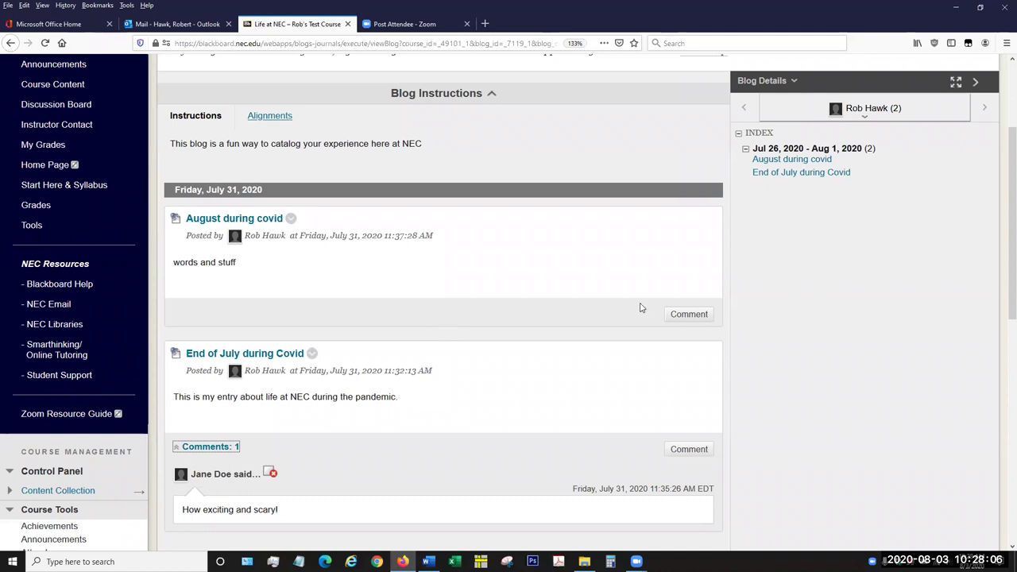
pyautogui.scroll(2, 641, 308)
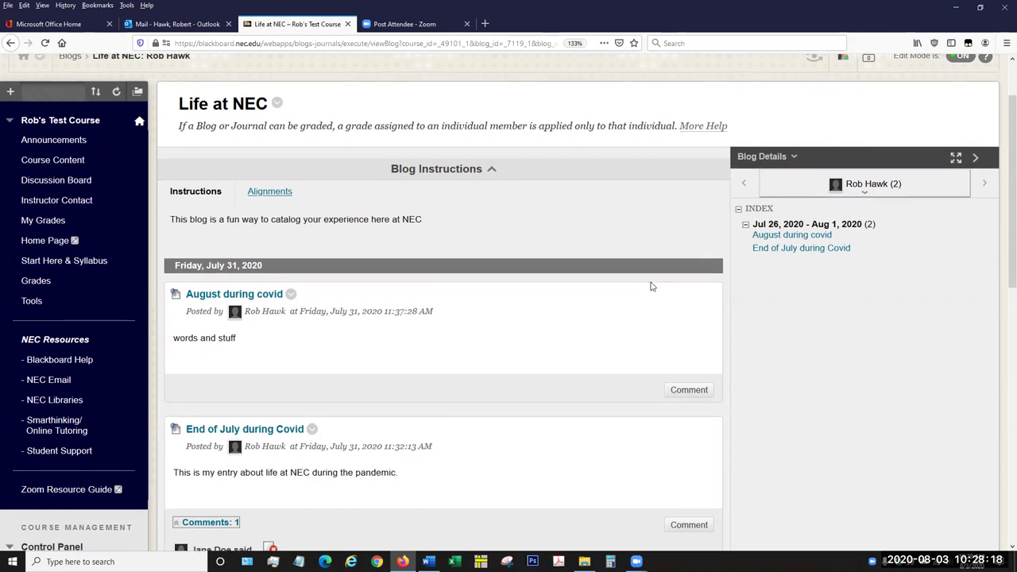
pyautogui.scroll(-2, 652, 284)
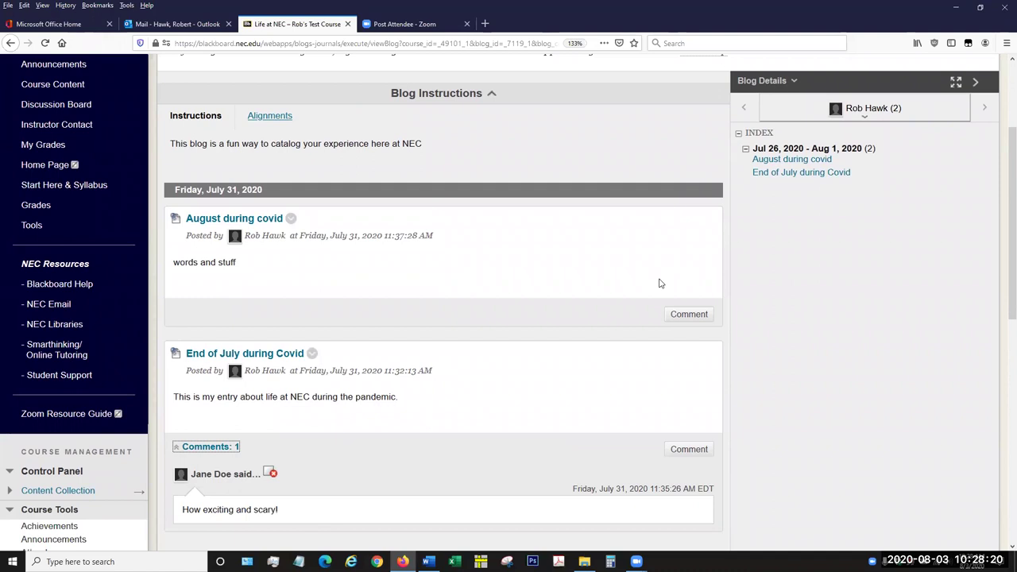
pyautogui.scroll(4, 658, 287)
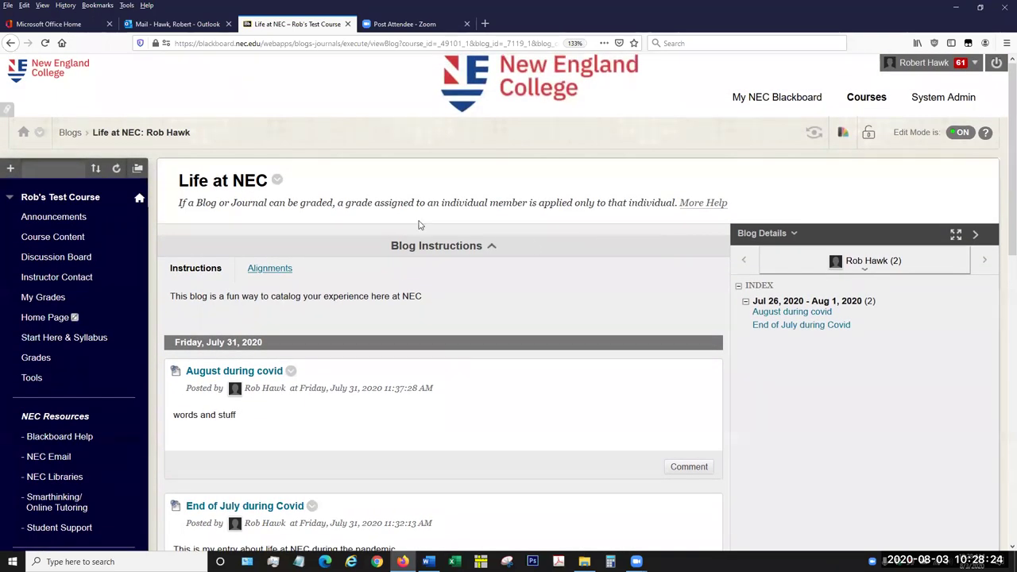
# - Return to the course's list of all blogs and look it over
pyautogui.click(69, 133)
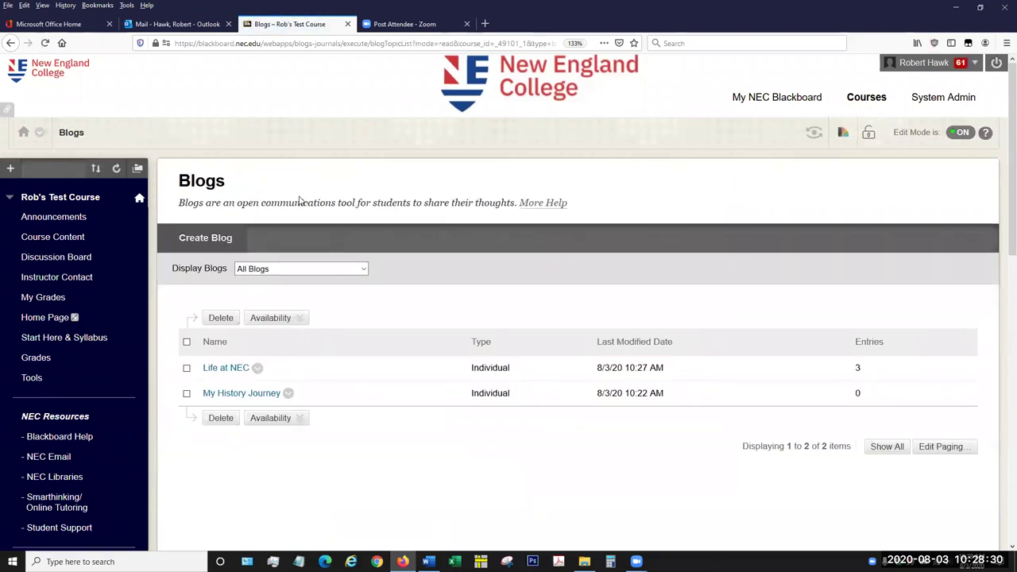
pyautogui.scroll(-1, 300, 196)
pyautogui.scroll(-2, 299, 196)
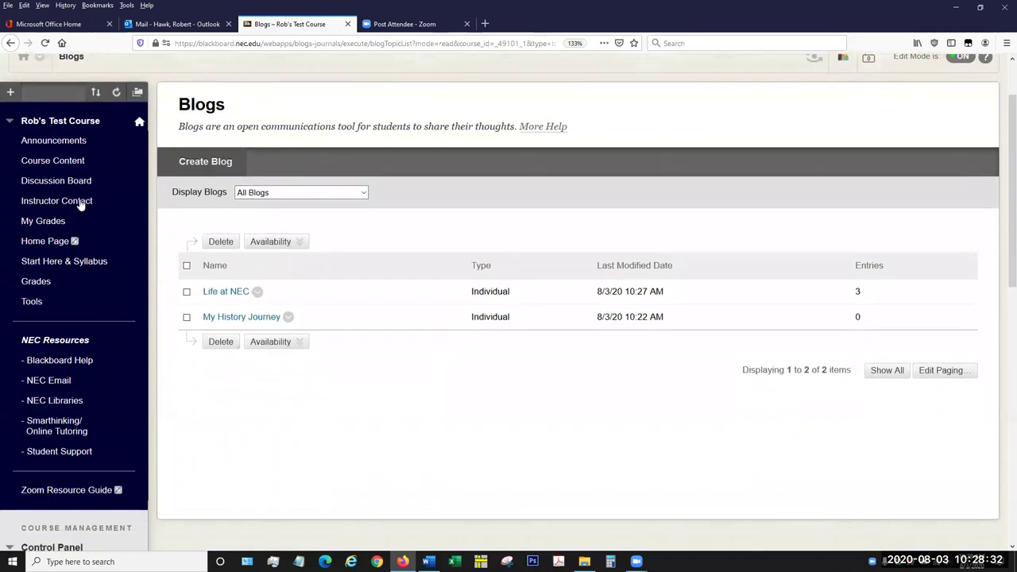
pyautogui.scroll(-1, 97, 188)
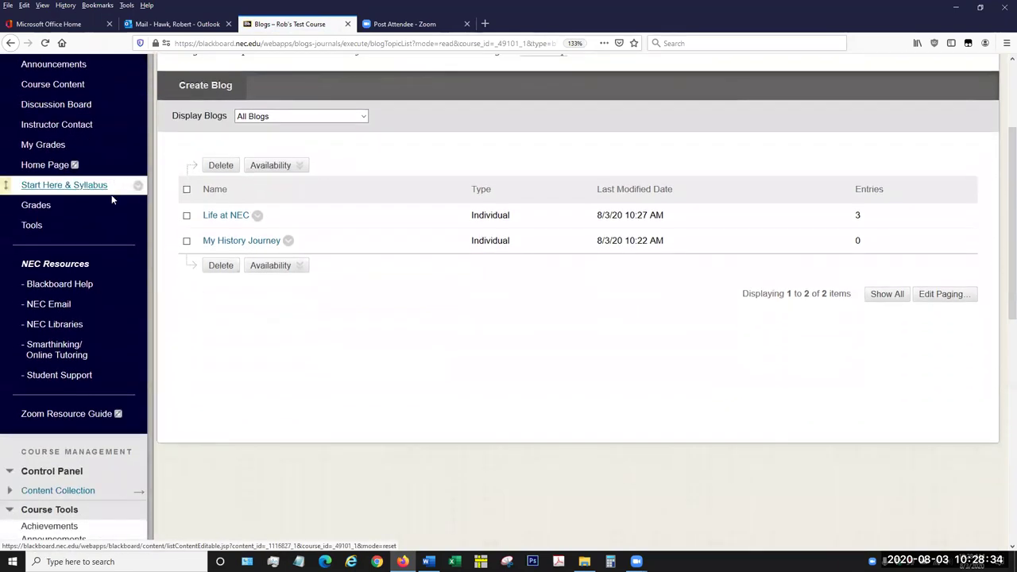
pyautogui.scroll(2, 112, 187)
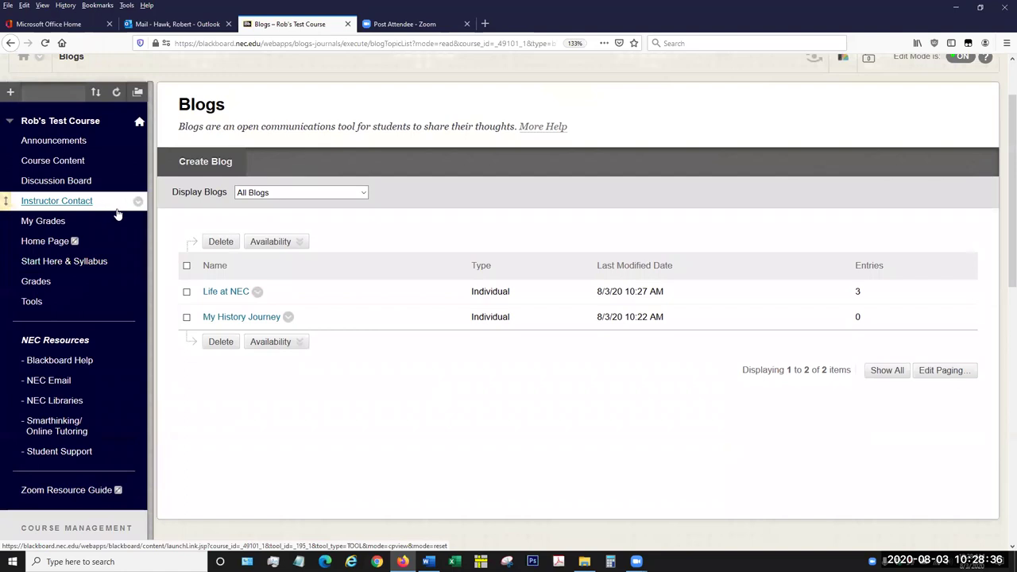
# - Open the course Tools page and locate the Blogs tool
pyautogui.click(32, 303)
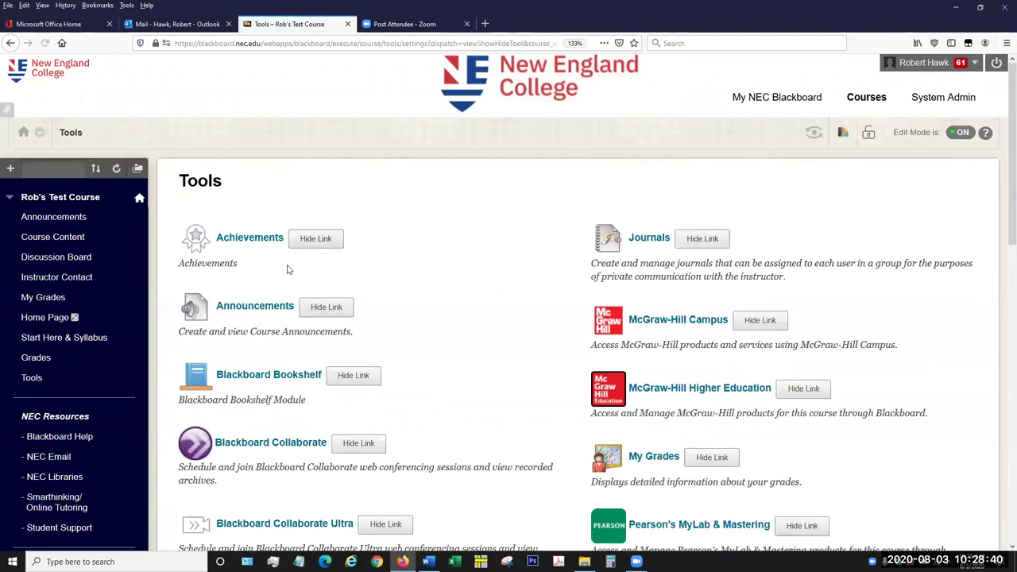
pyautogui.scroll(-5, 289, 270)
pyautogui.scroll(-5, 288, 270)
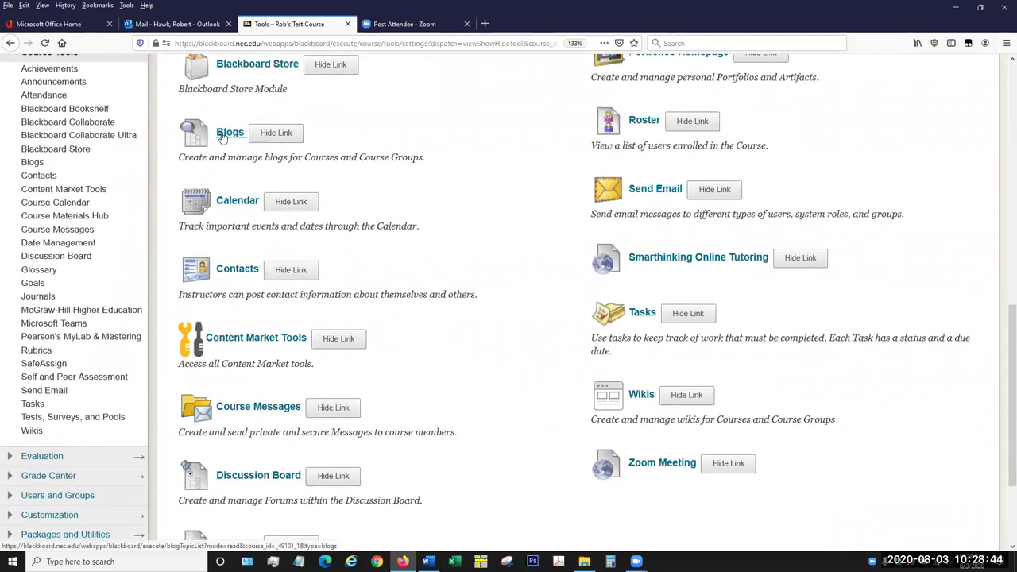
# - Open the course's Blogs list from the Tools page
pyautogui.click(226, 133)
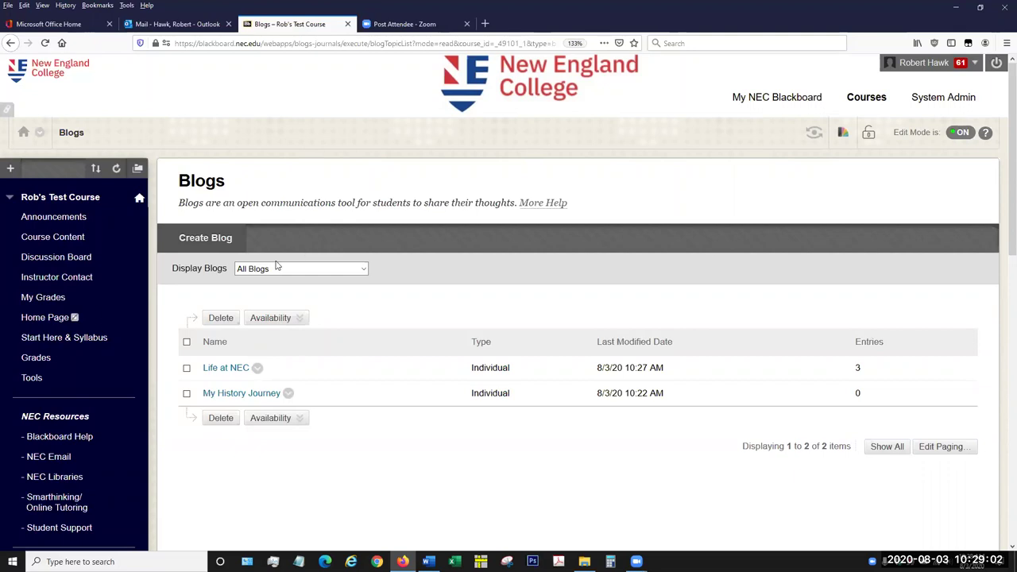
# - Start a blog link in the Course Content area that points to the specific blog "My History Journey"
pyautogui.click(52, 238)
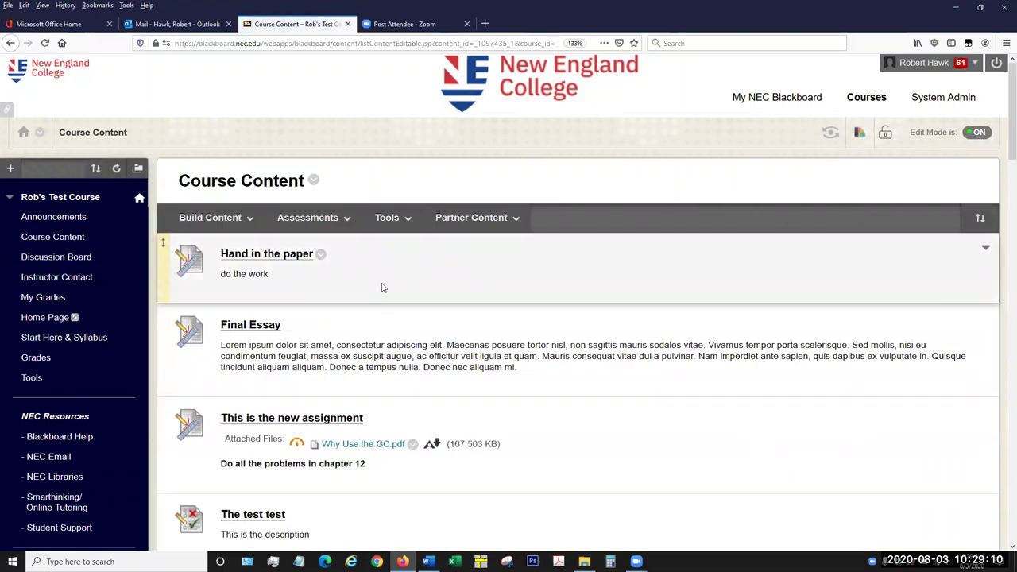
pyautogui.click(387, 221)
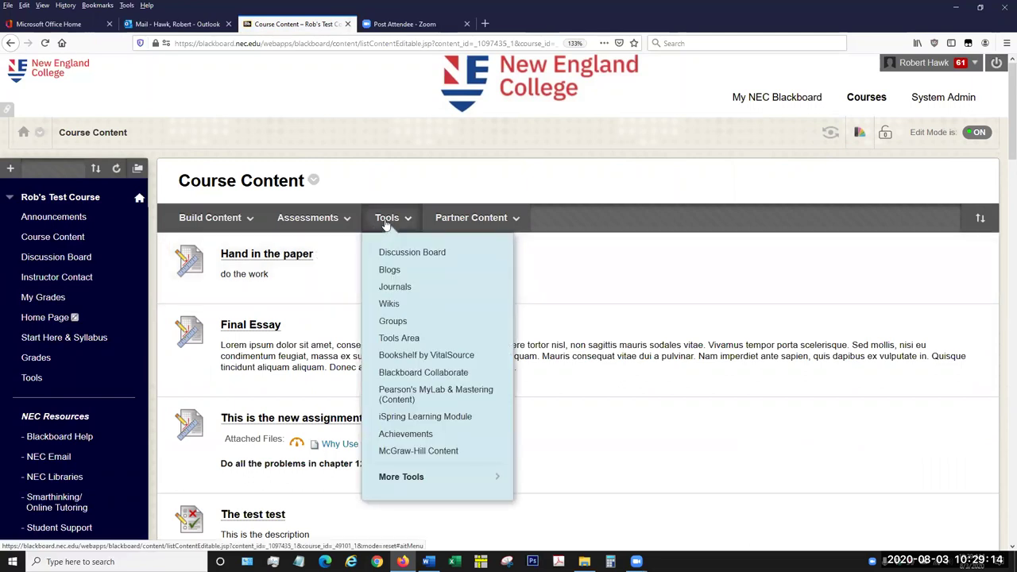
pyautogui.click(384, 271)
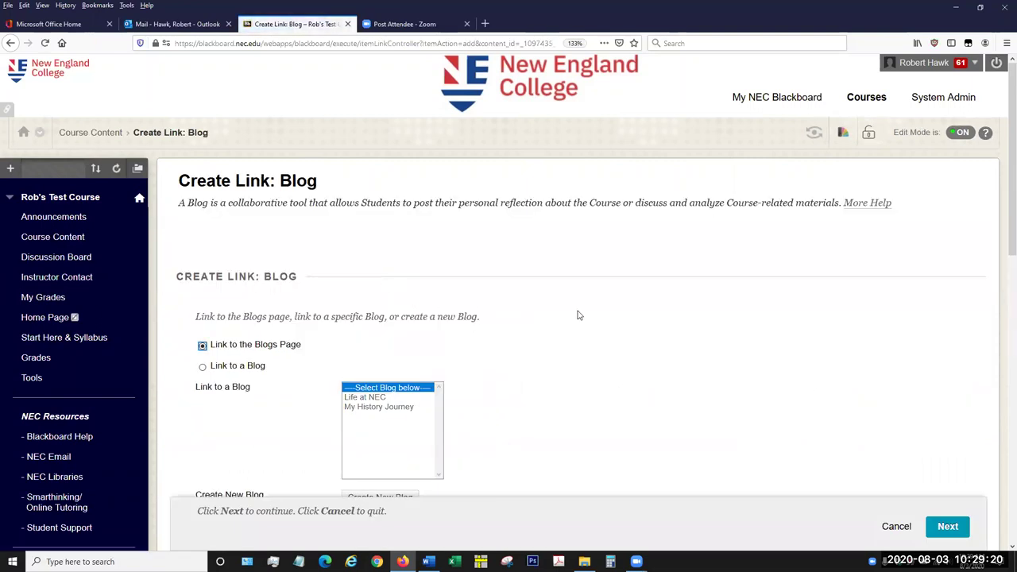
pyautogui.scroll(-4, 576, 297)
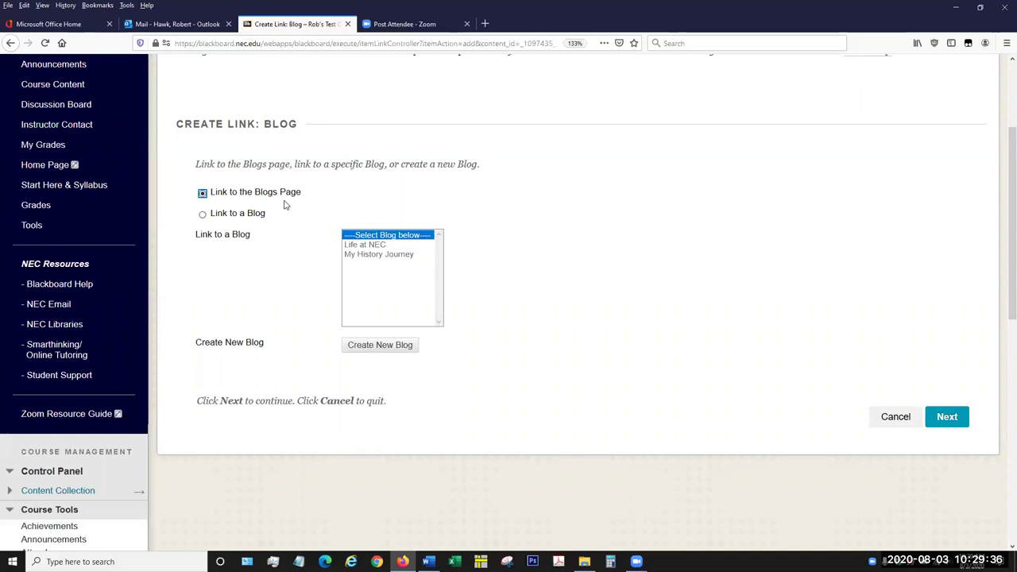
pyautogui.click(202, 215)
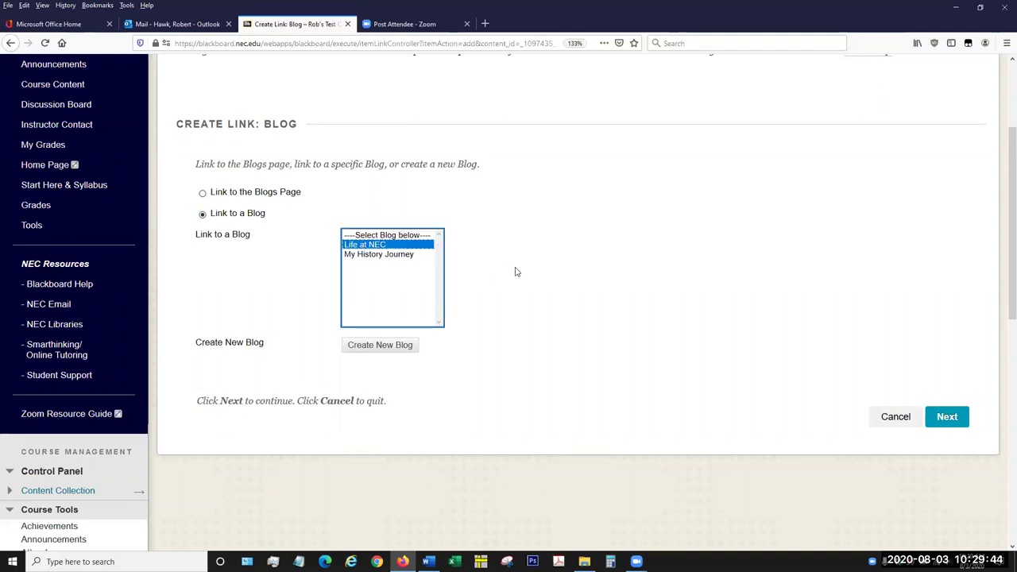
pyautogui.scroll(-2, 615, 270)
pyautogui.click(409, 170)
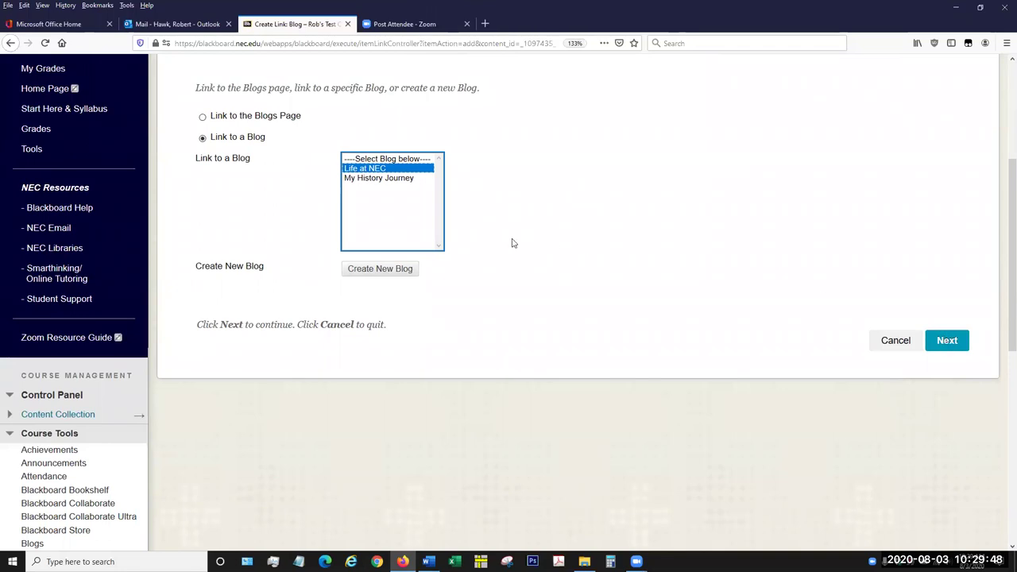
pyautogui.click(390, 178)
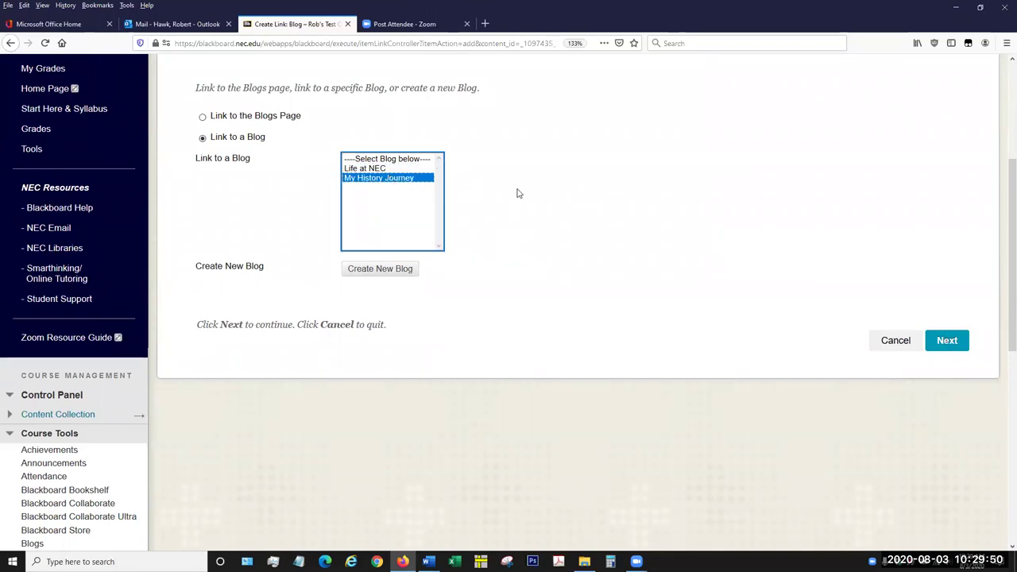
pyautogui.click(948, 340)
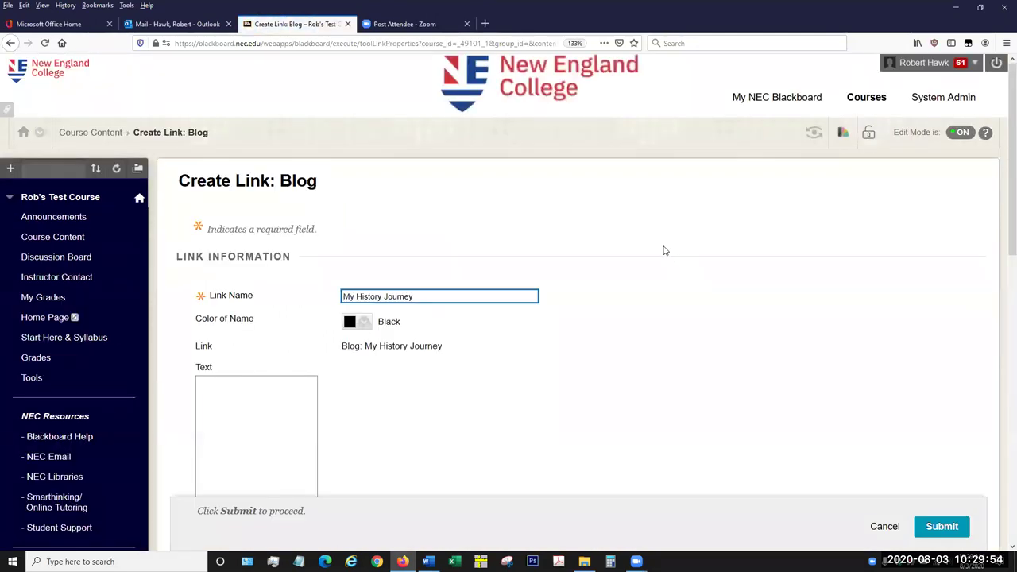
# - Look over the blog link's name, text and options, and submit it with the default settings
pyautogui.scroll(-2, 395, 240)
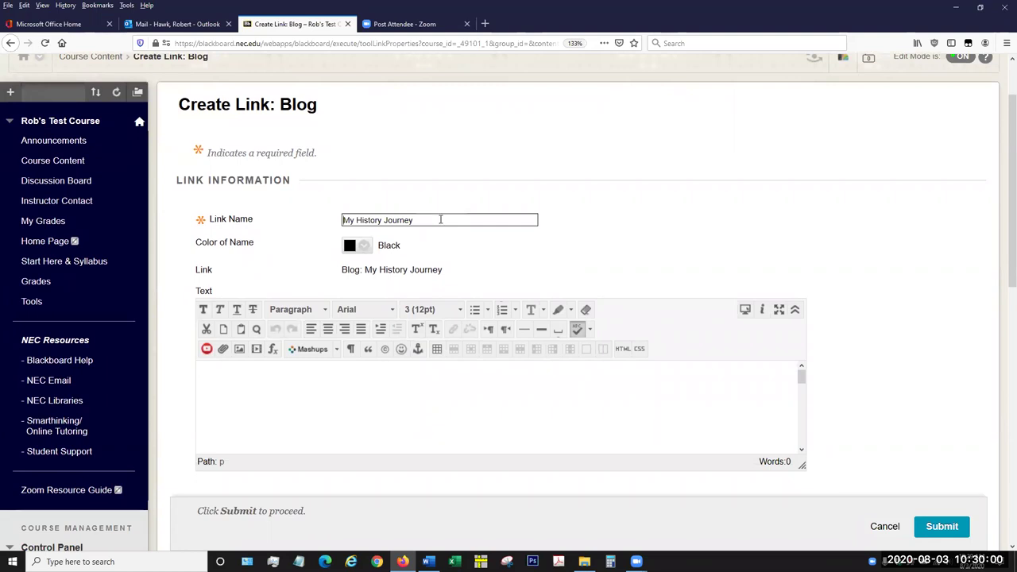
pyautogui.click(445, 219)
pyautogui.scroll(-2, 794, 262)
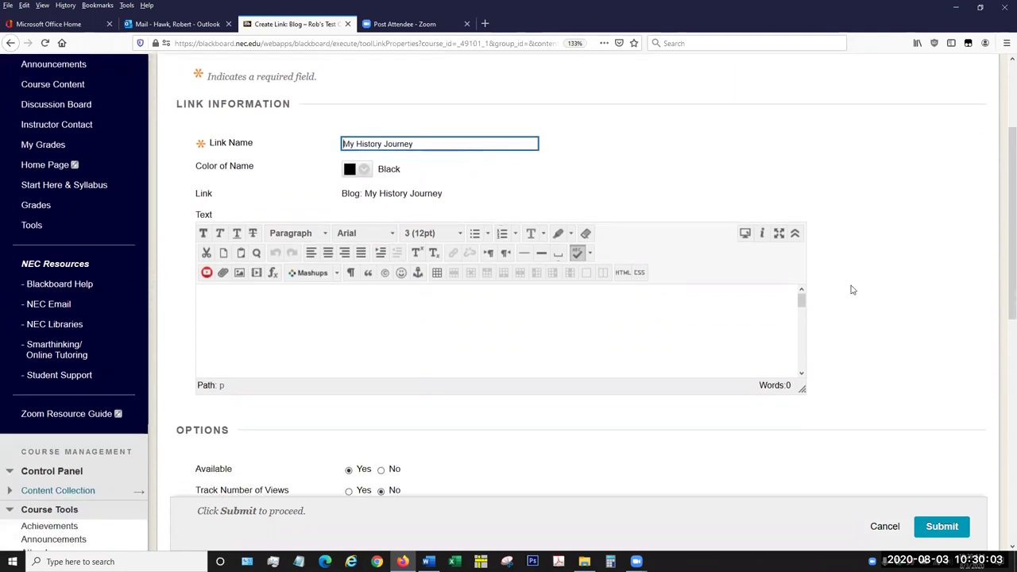
pyautogui.click(651, 329)
pyautogui.scroll(-1, 864, 274)
pyautogui.scroll(-1, 870, 275)
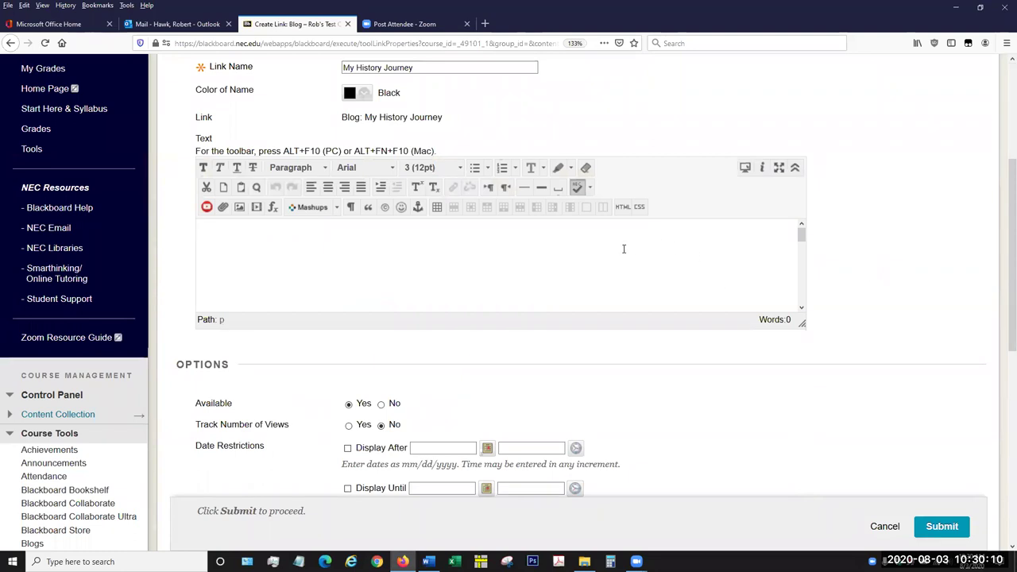
pyautogui.scroll(-1, 901, 306)
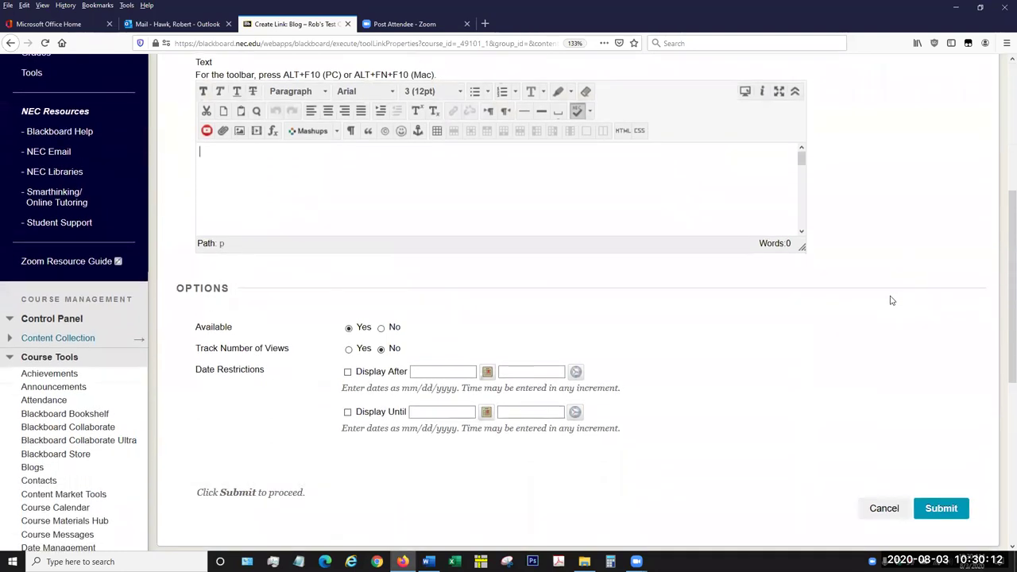
pyautogui.scroll(-1, 794, 282)
pyautogui.scroll(-3, 797, 286)
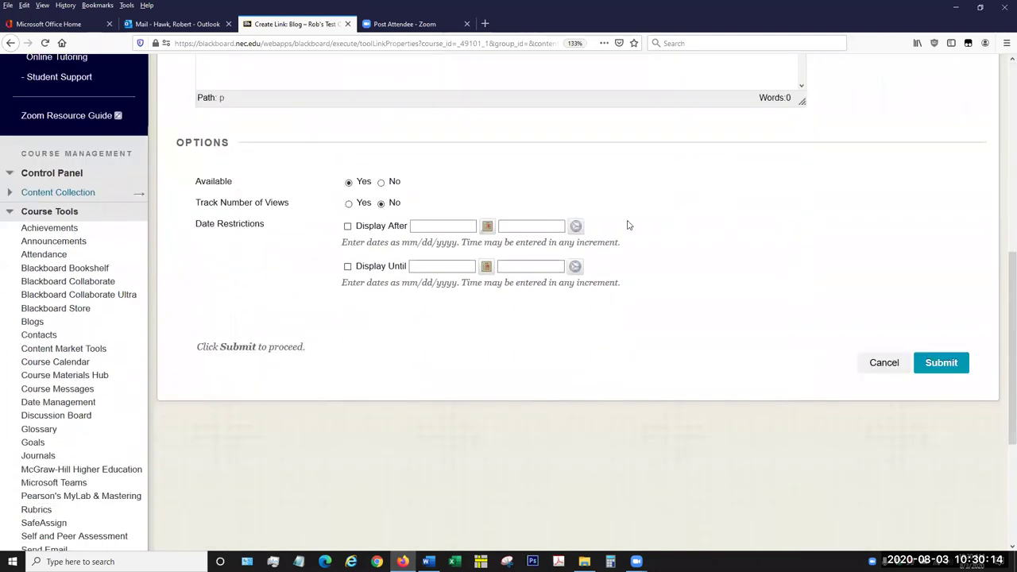
pyautogui.scroll(1, 532, 224)
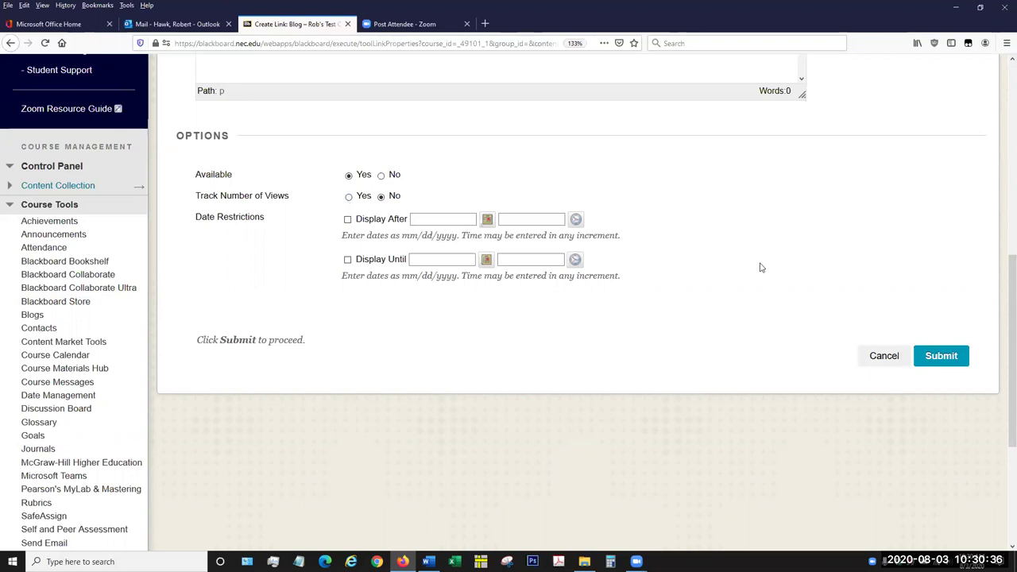
pyautogui.click(944, 356)
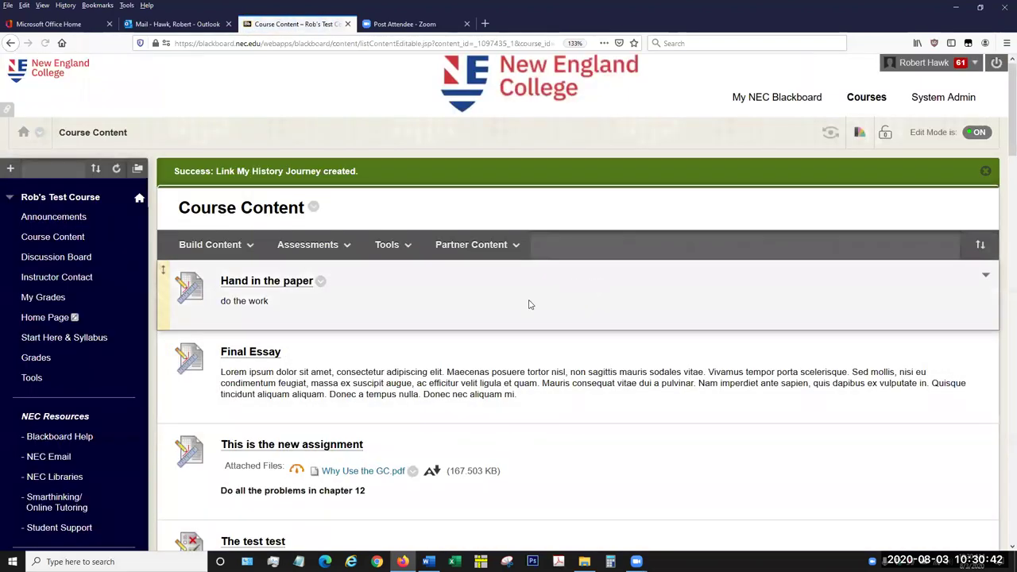
# - Find the "My History Journey" link at the end of Course Content and open the blog through it
pyautogui.scroll(-10, 529, 299)
pyautogui.scroll(-15, 531, 302)
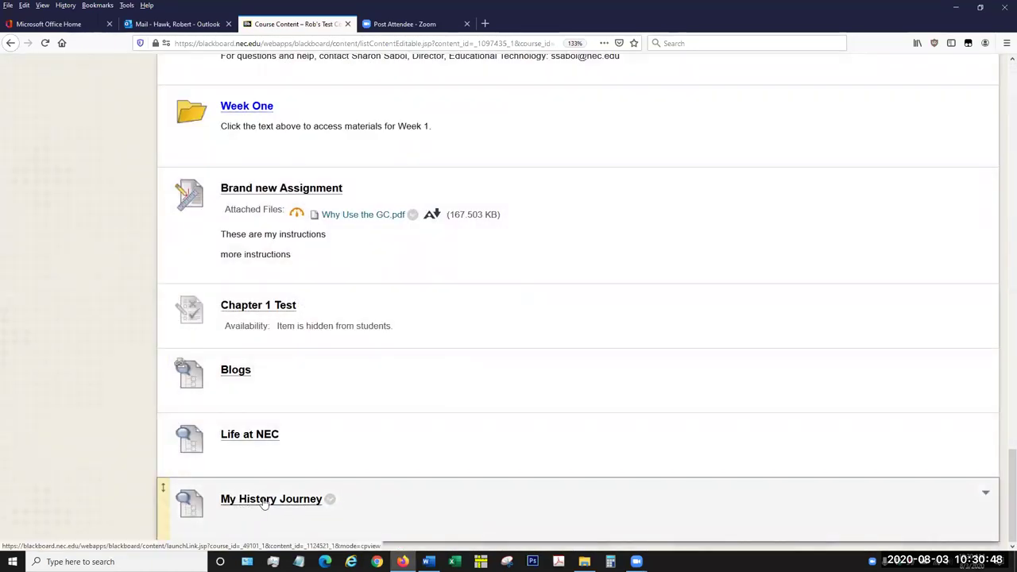
pyautogui.click(266, 499)
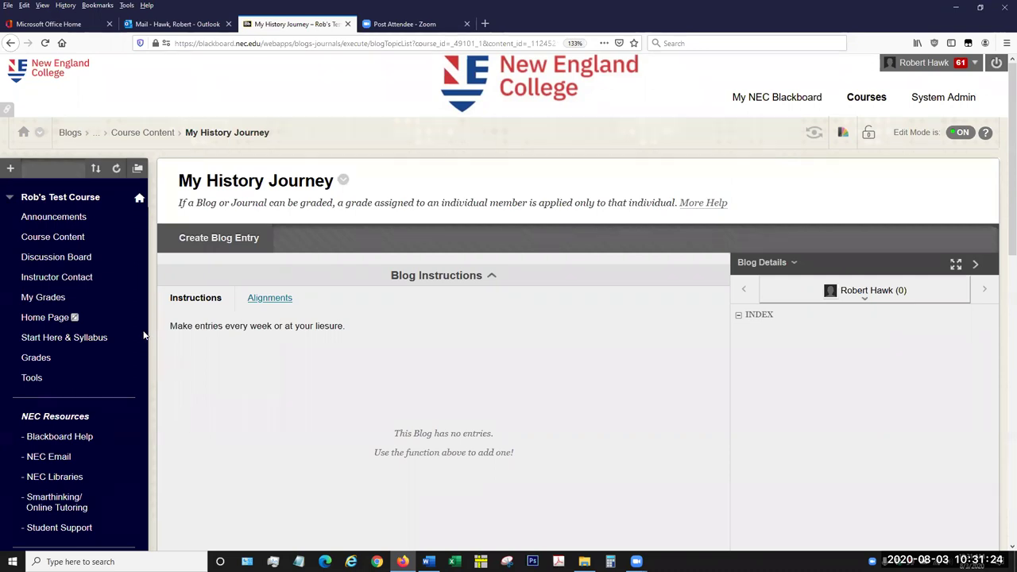
# - Open the Journals tool from the course tools and start creating a new journal
pyautogui.scroll(-4, 131, 310)
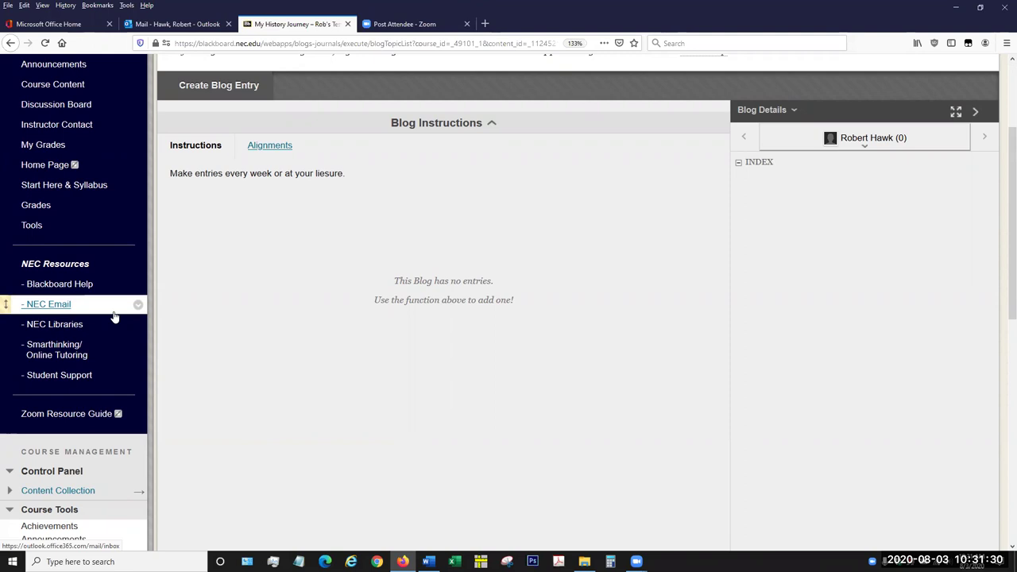
pyautogui.scroll(-1, 116, 289)
pyautogui.scroll(-1, 116, 288)
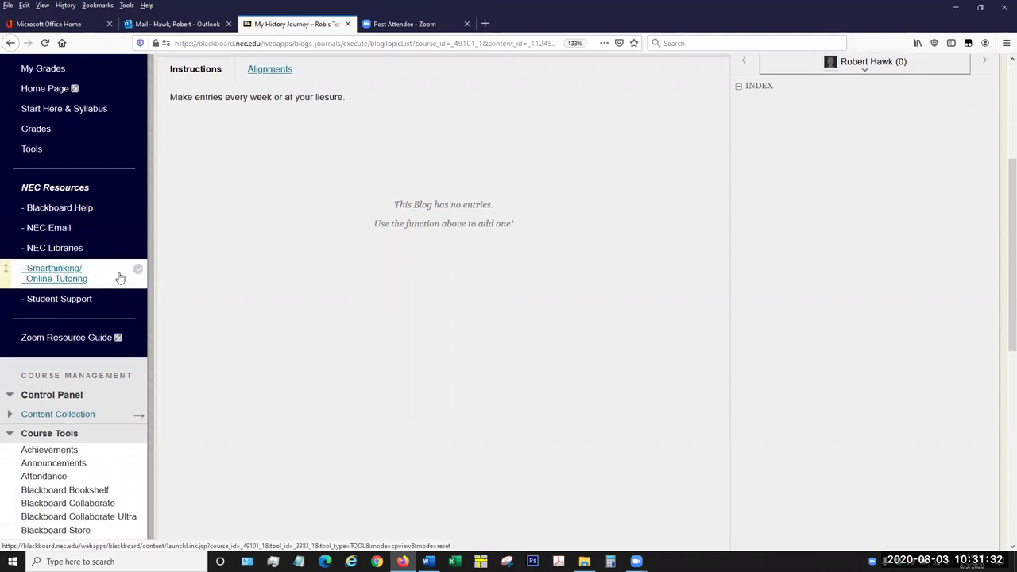
pyautogui.scroll(4, 117, 286)
pyautogui.scroll(-6, 117, 286)
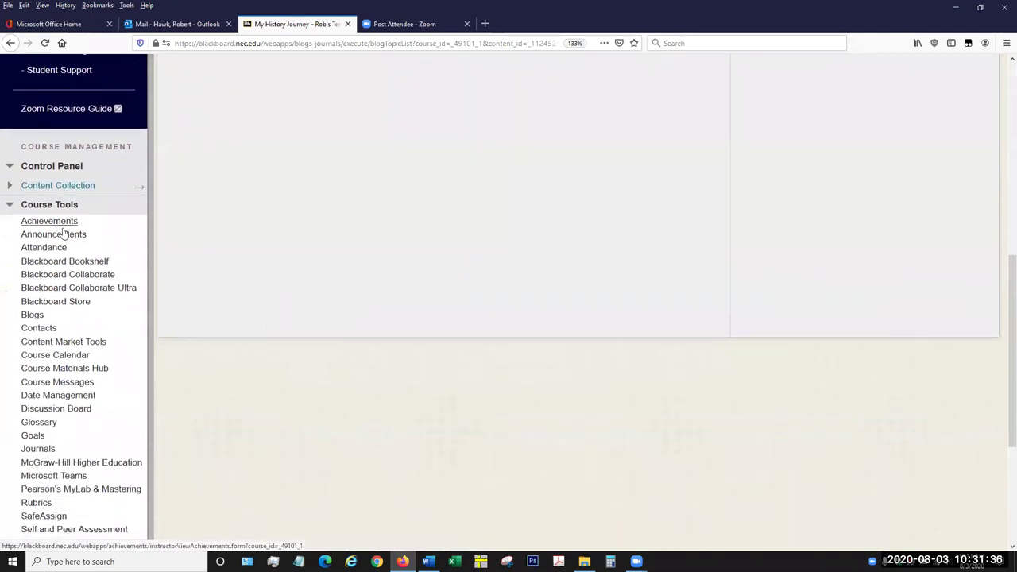
pyautogui.click(51, 451)
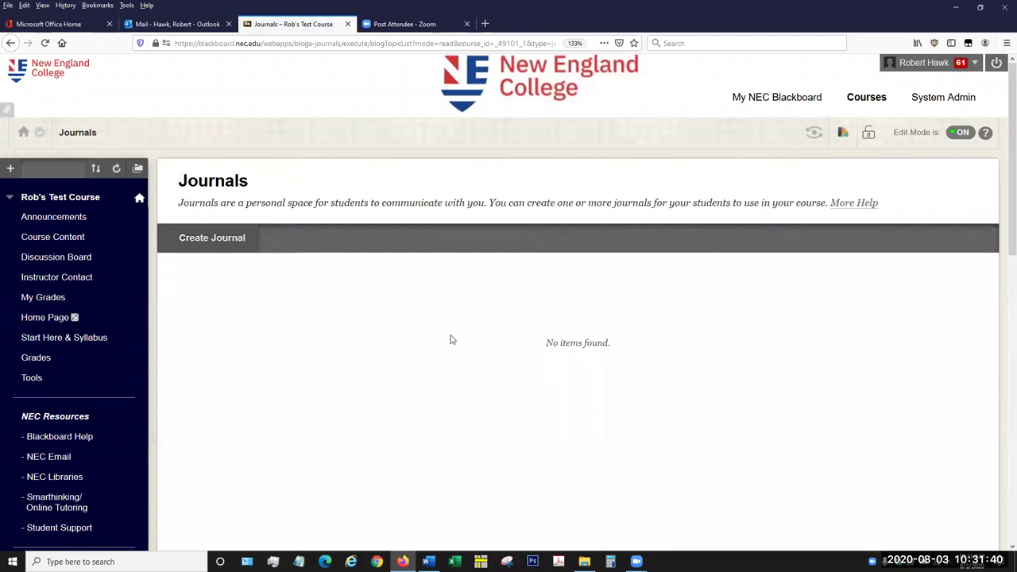
pyautogui.click(235, 247)
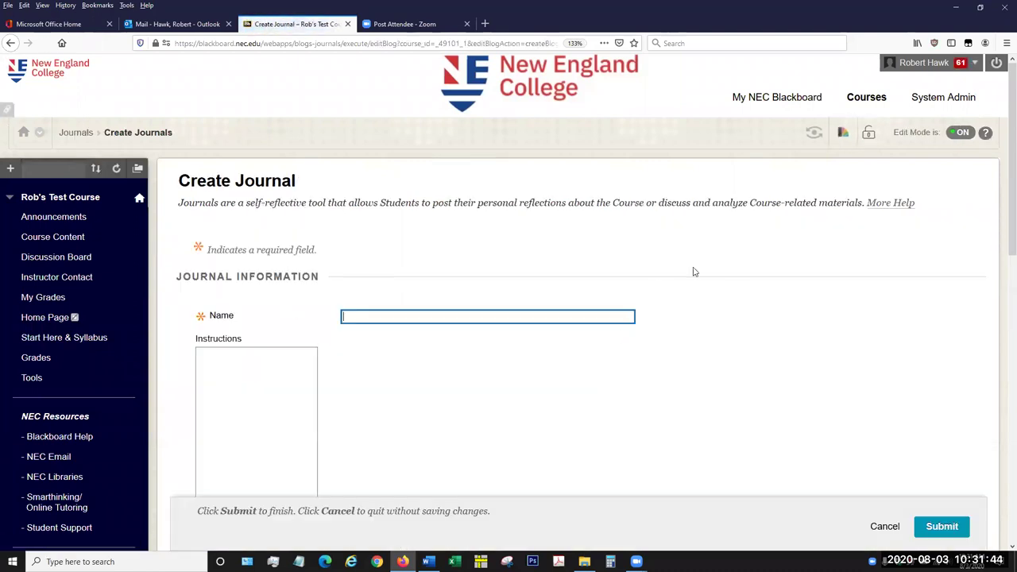
# - Name the new journal "Self Reflctions"
pyautogui.scroll(-1, 859, 304)
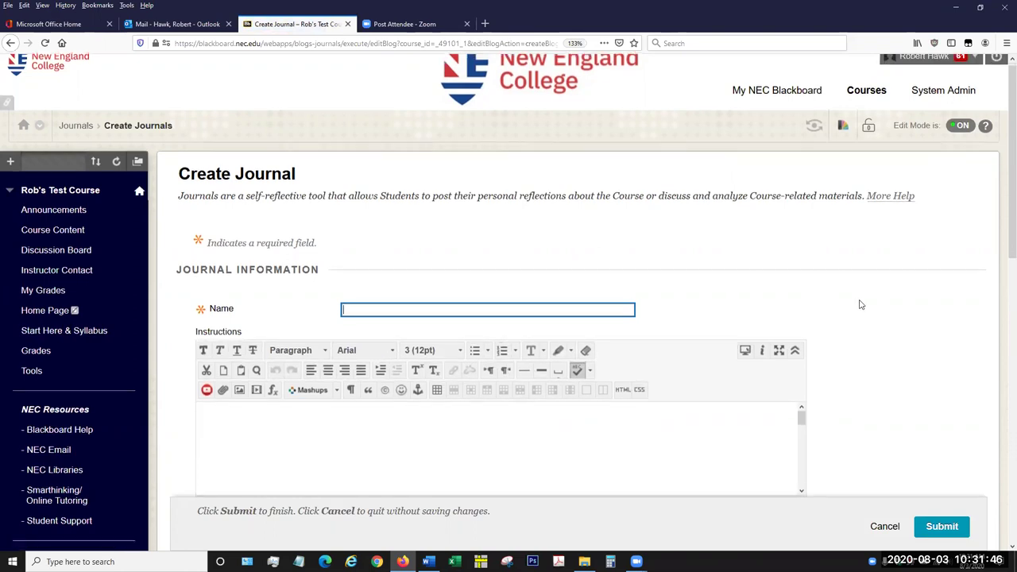
pyautogui.scroll(-1, 858, 304)
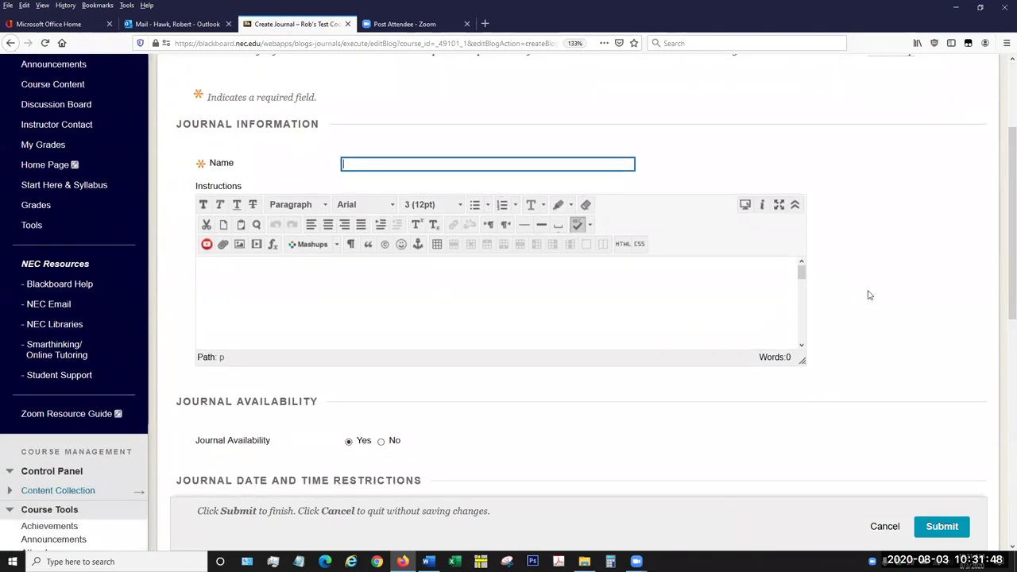
pyautogui.click(544, 166)
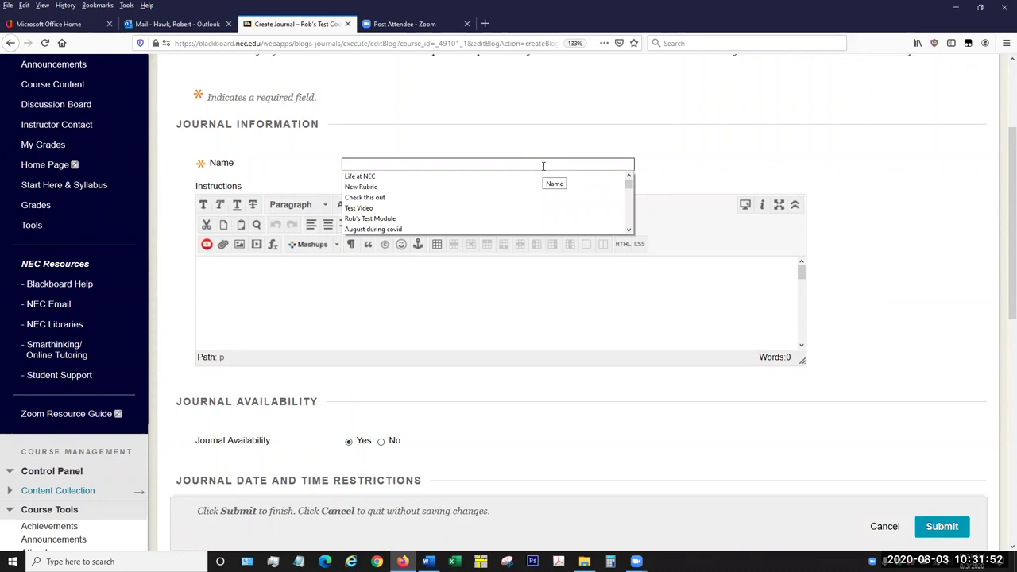
pyautogui.write('Self Refletiuo')
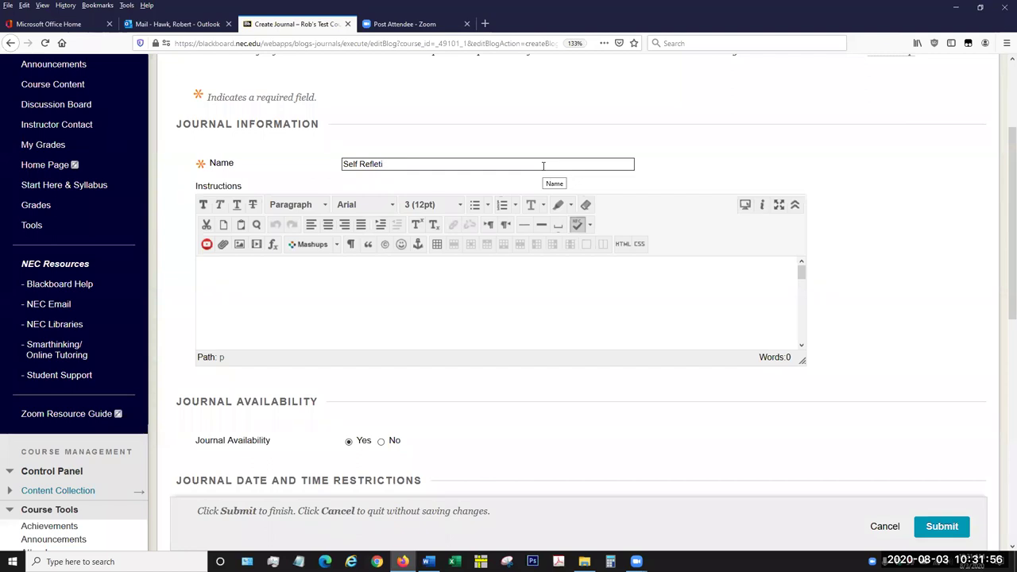
pyautogui.press('BackSpace')
pyautogui.press('BackSpace')
pyautogui.press('BackSpace')
pyautogui.write('ctions')
# - Review the journal's instructions, availability and date restrictions, and allow users to edit and delete entries
pyautogui.click(560, 290)
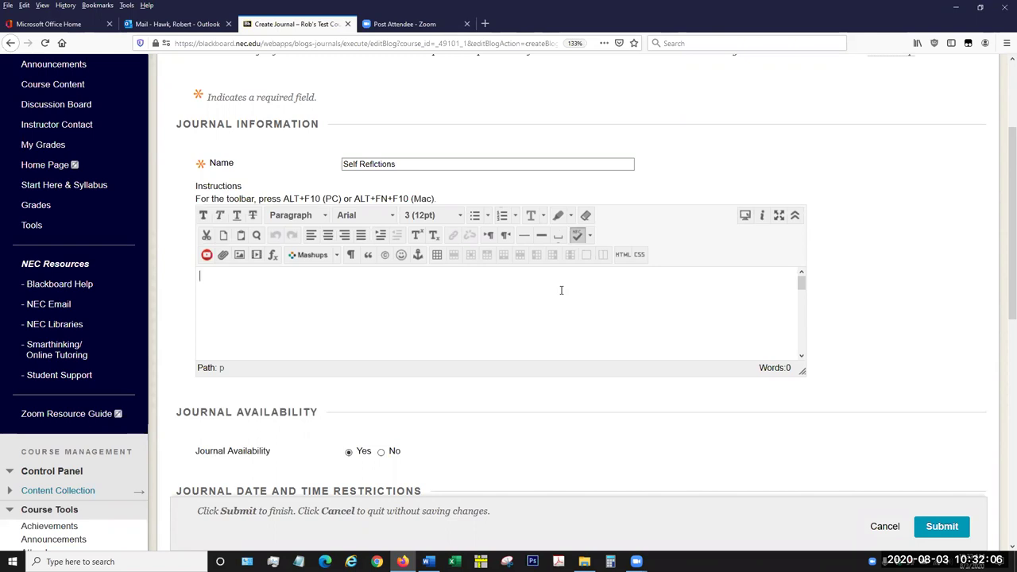
pyautogui.scroll(-3, 589, 308)
pyautogui.scroll(3, 788, 305)
pyautogui.scroll(-4, 848, 295)
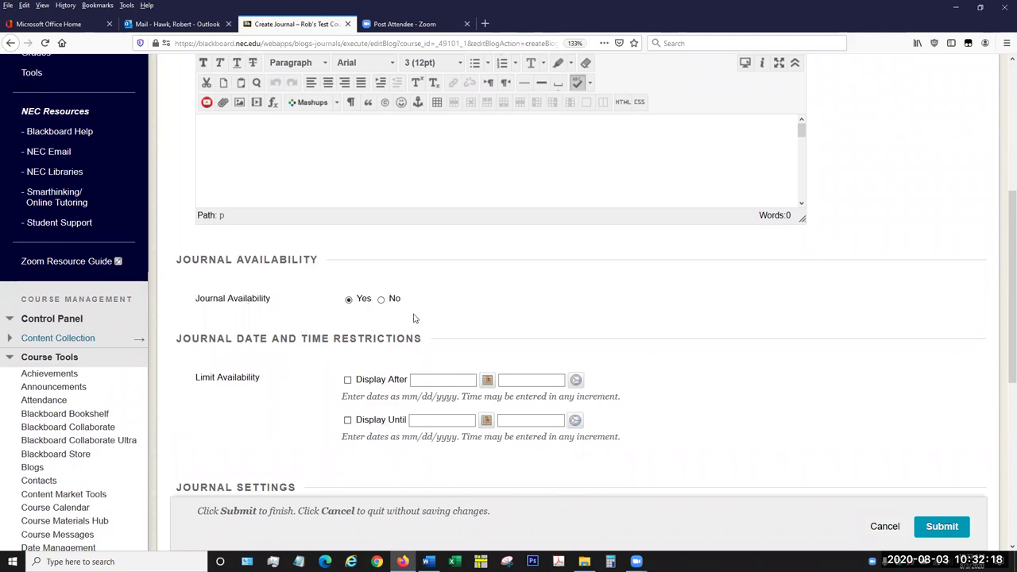
pyautogui.scroll(-2, 429, 302)
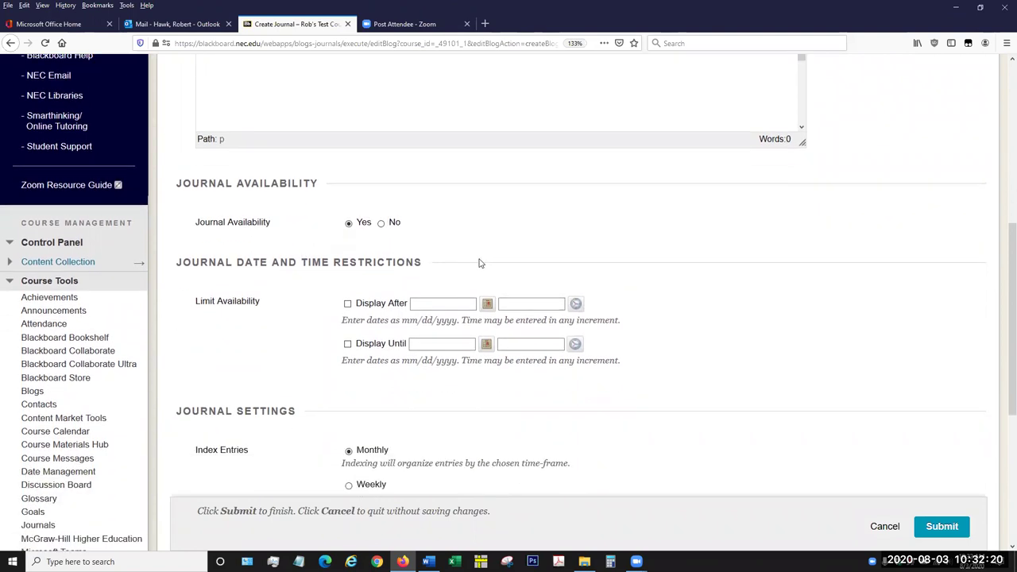
pyautogui.scroll(-2, 476, 261)
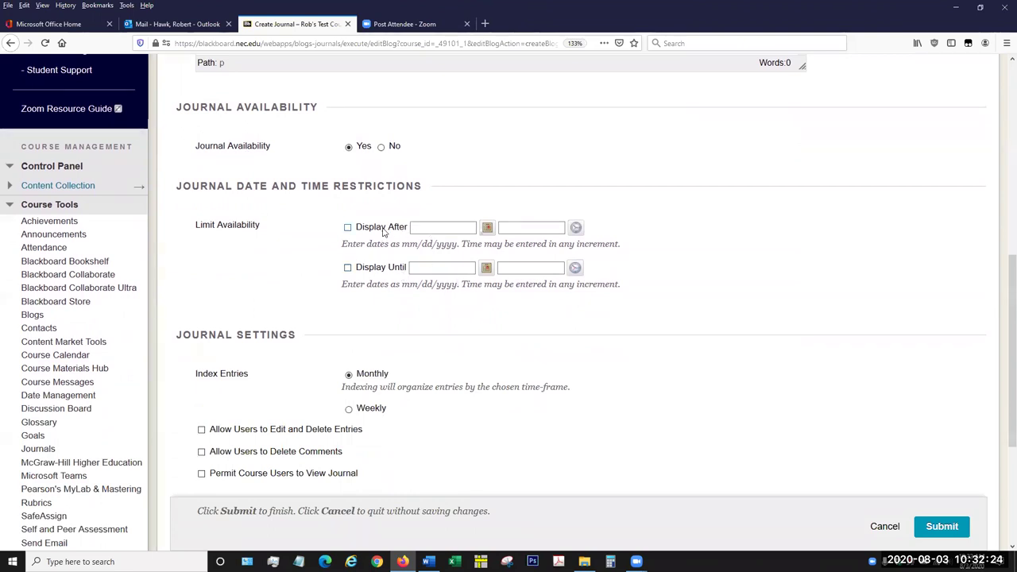
pyautogui.scroll(-3, 570, 283)
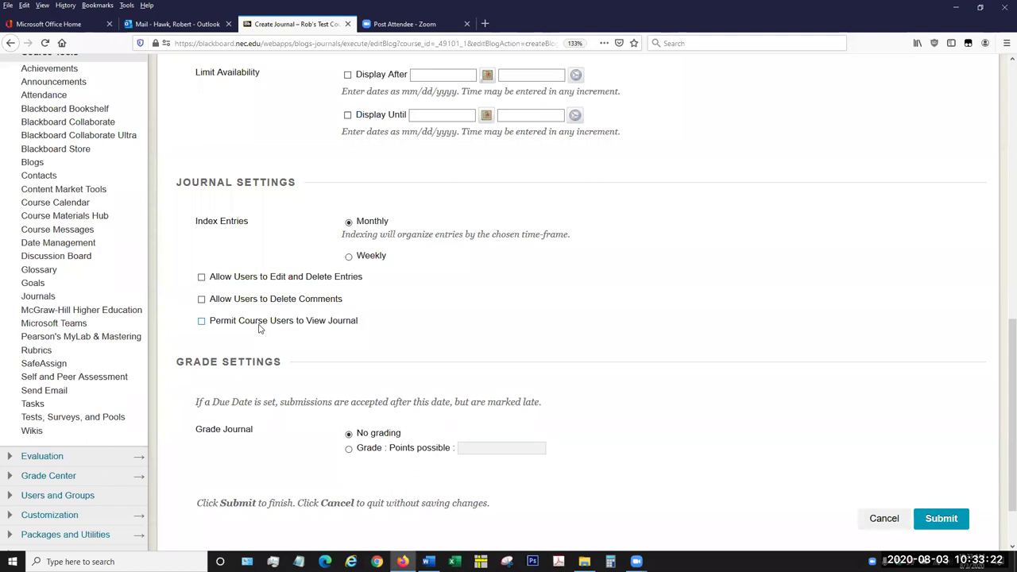
pyautogui.click(201, 321)
pyautogui.click(201, 277)
# - Make the journal graded and check the options for associating a rubric with it
pyautogui.scroll(-2, 344, 349)
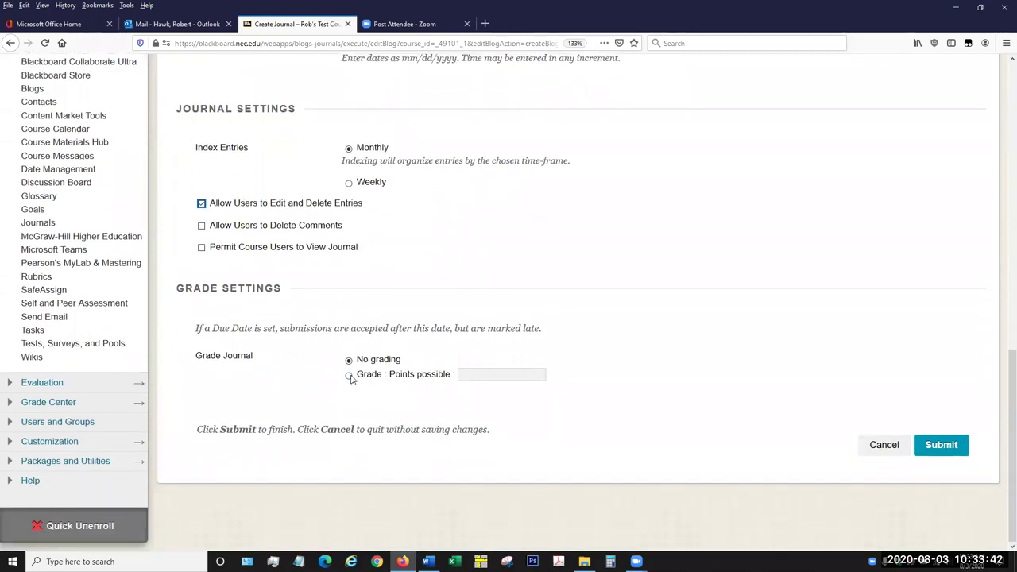
pyautogui.click(350, 375)
pyautogui.scroll(-2, 683, 327)
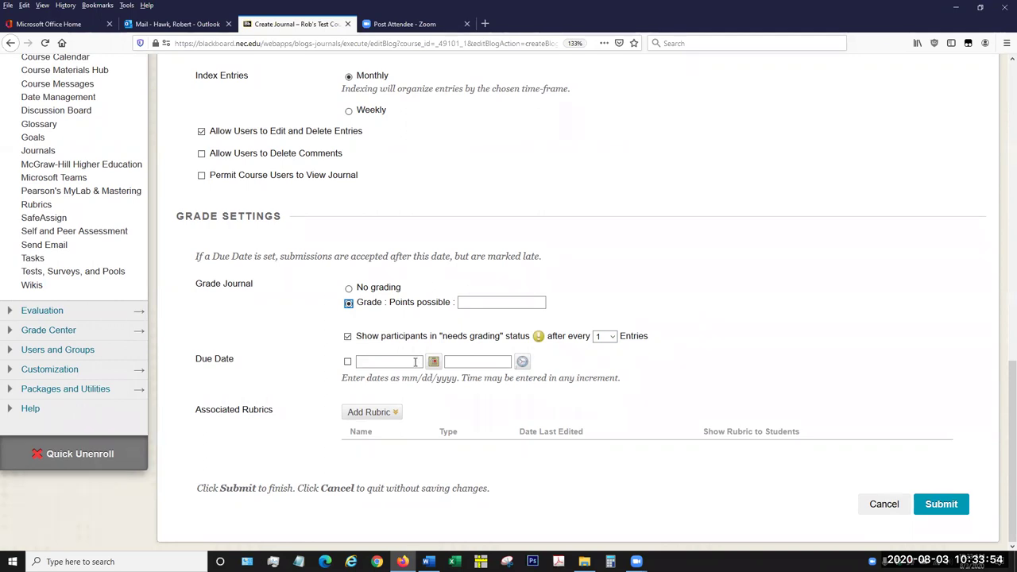
pyautogui.click(396, 413)
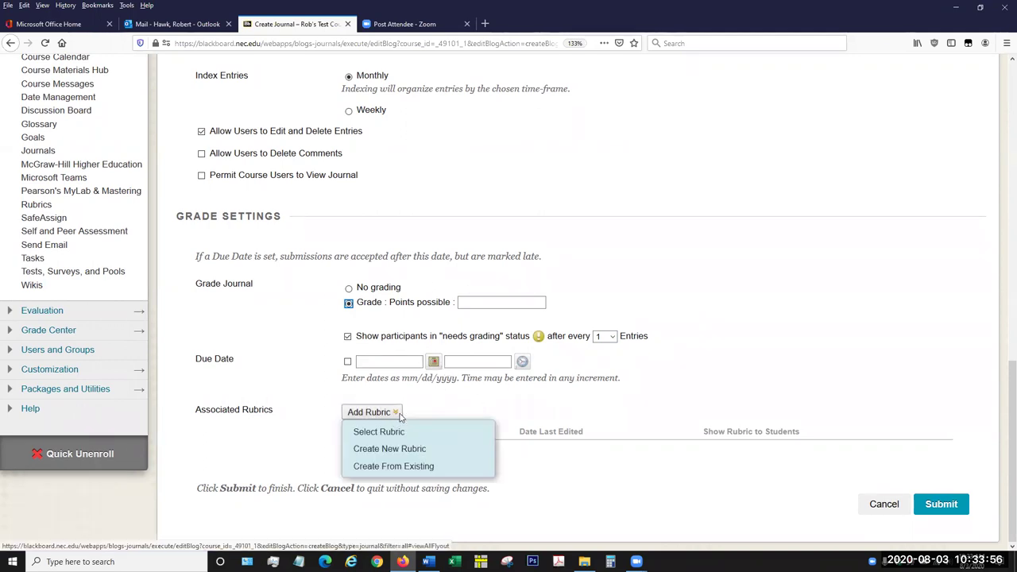
pyautogui.click(397, 413)
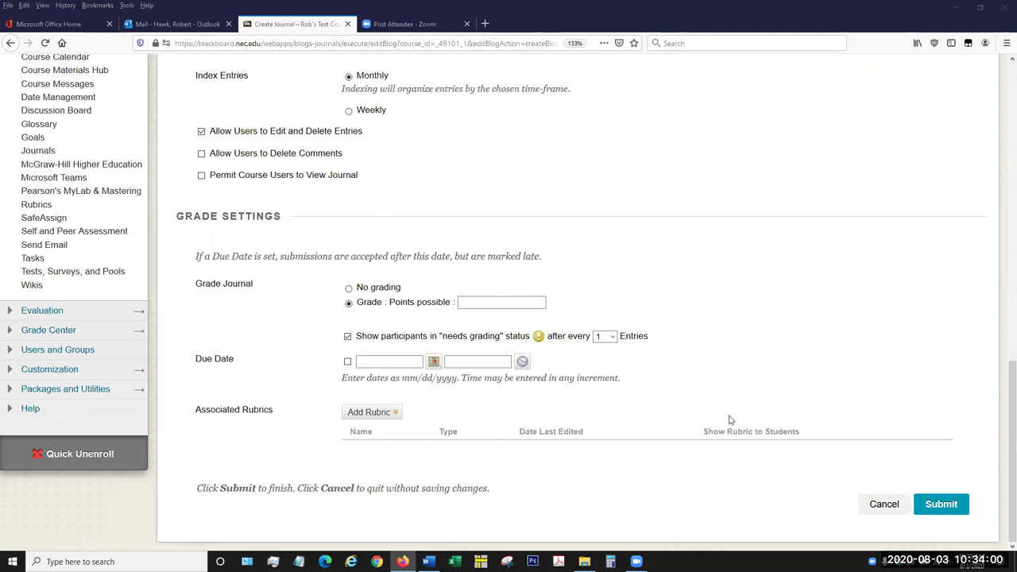
# - Set the journal's points possible to 100 and submit the new journal
pyautogui.click(933, 504)
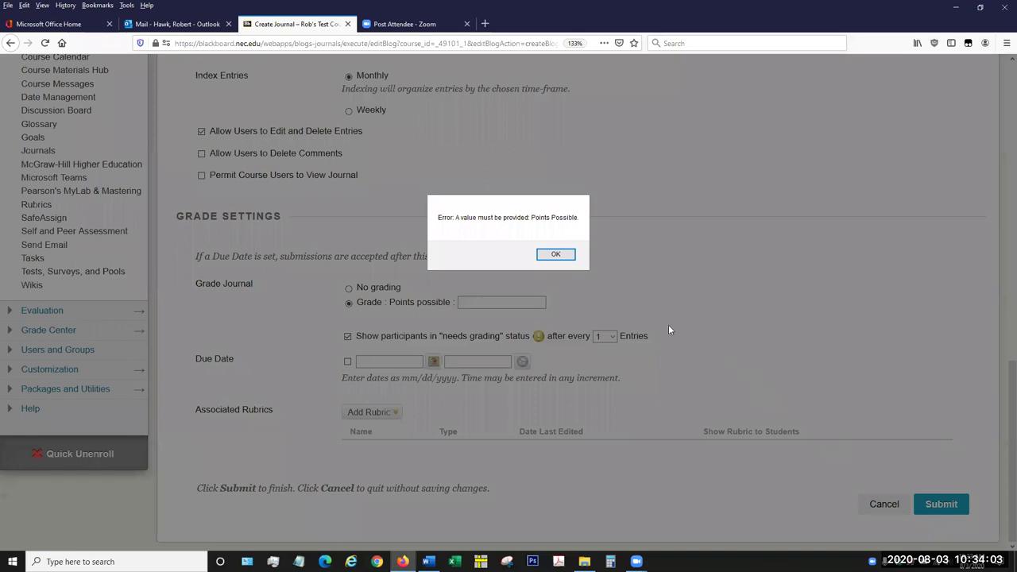
pyautogui.click(565, 255)
pyautogui.click(497, 298)
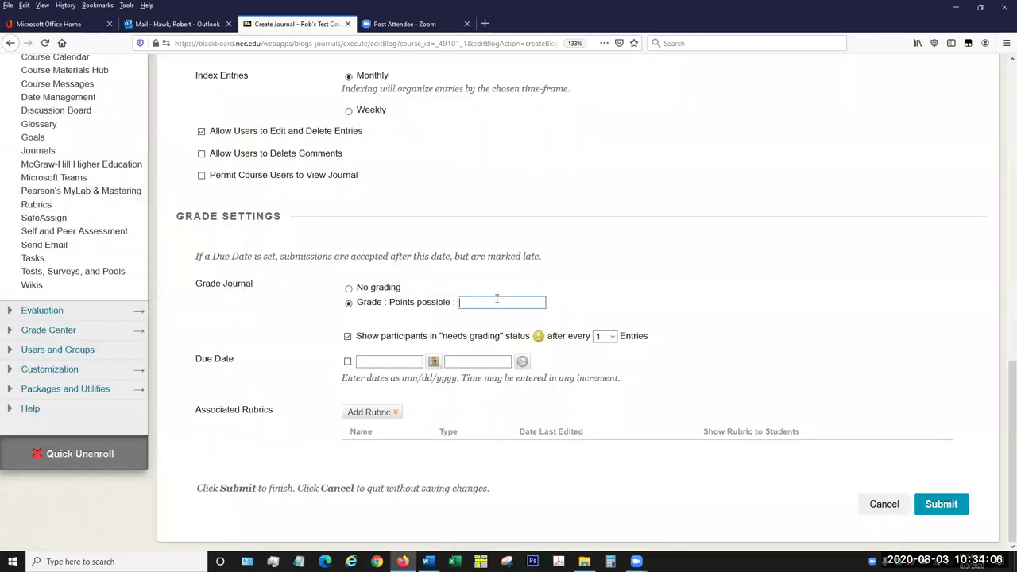
pyautogui.write('100')
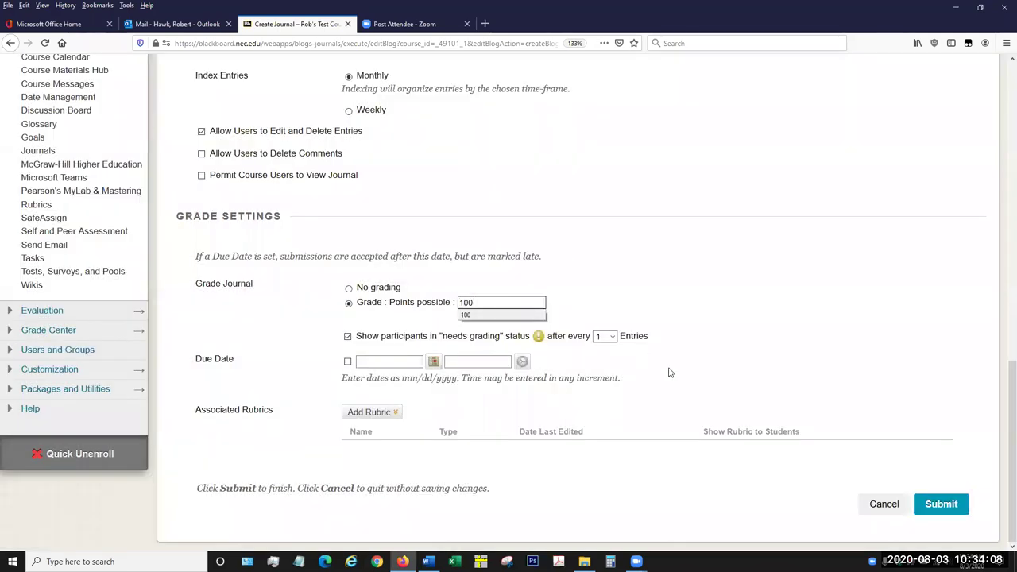
pyautogui.click(941, 505)
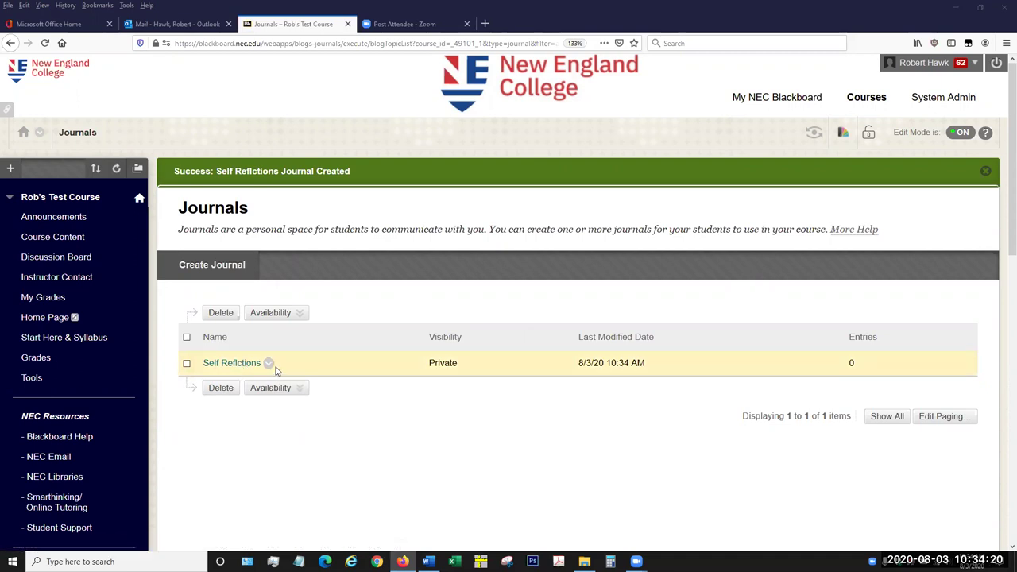
# - Examine the availability choices, item options and visibility setting of the "Self Reflctions" journal
pyautogui.click(275, 313)
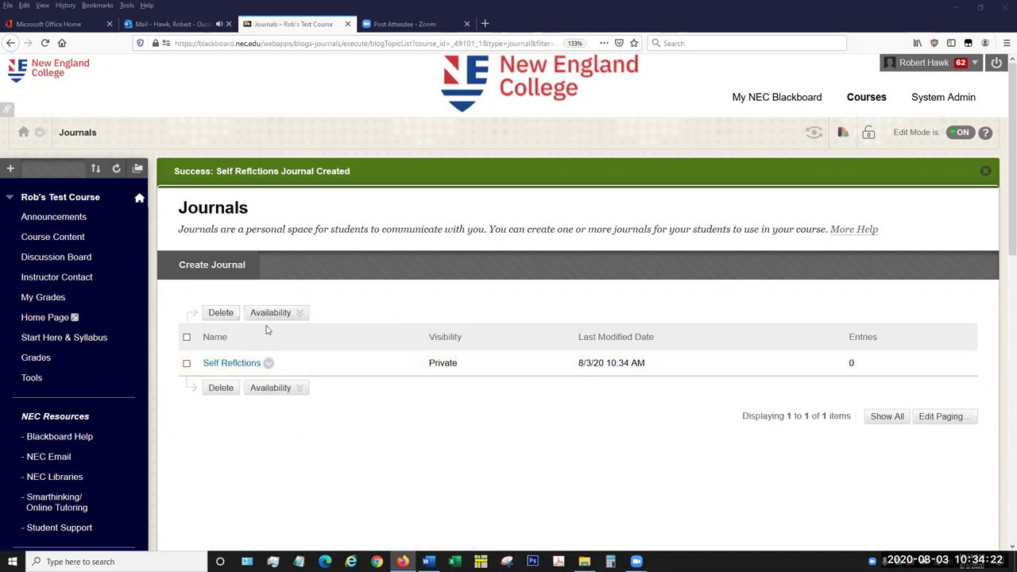
pyautogui.moveTo(272, 313)
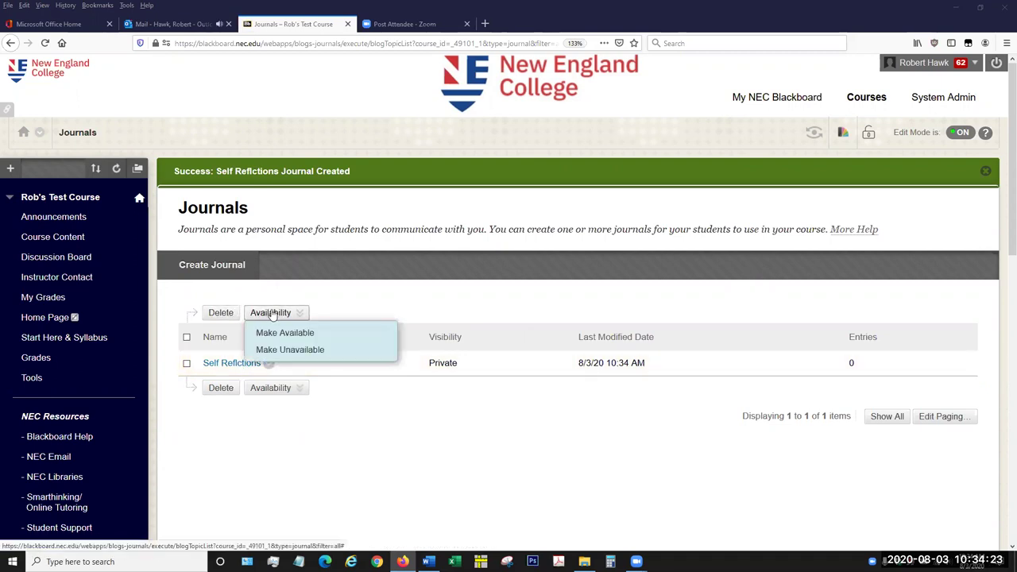
pyautogui.click(270, 365)
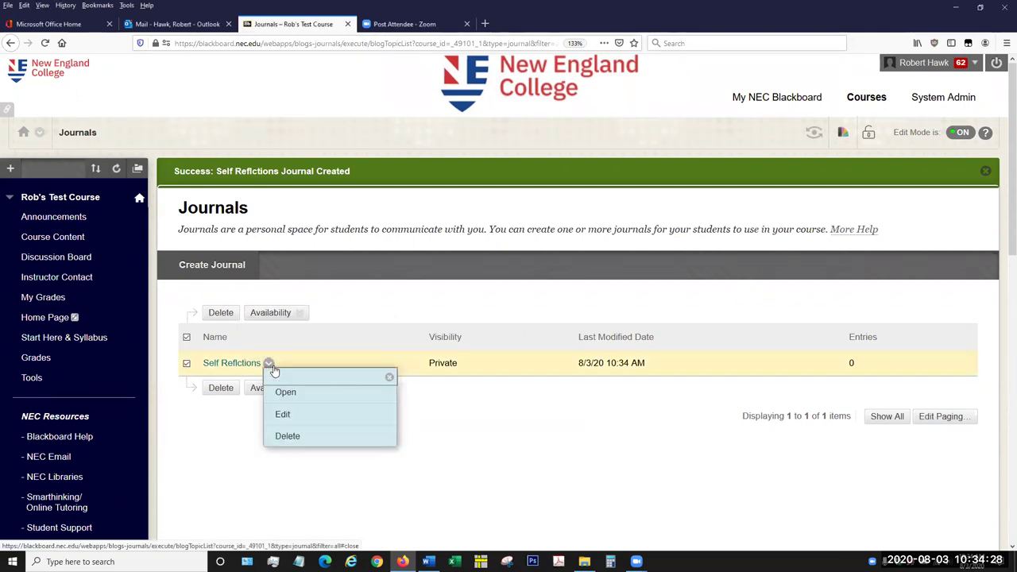
pyautogui.click(435, 404)
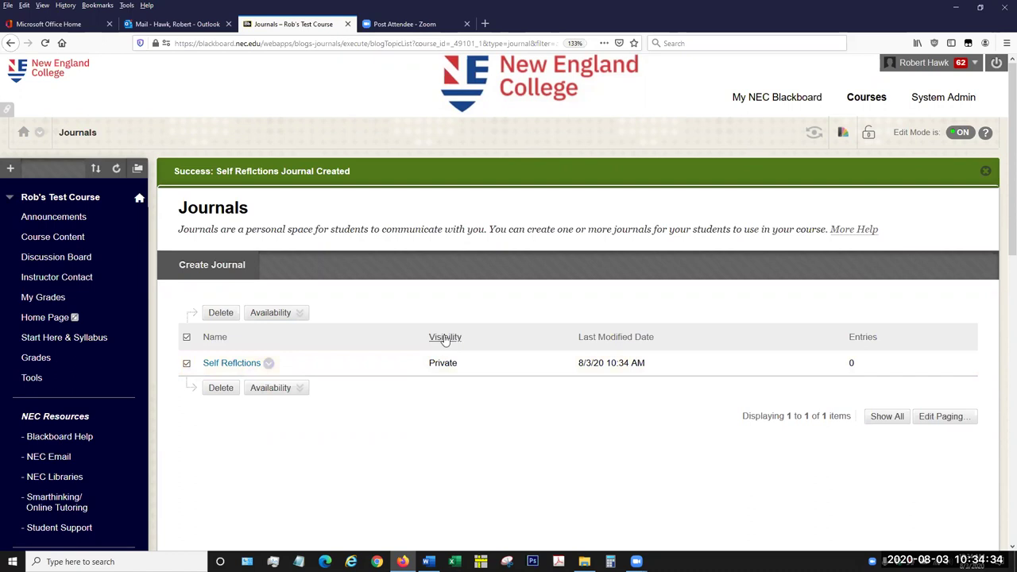
pyautogui.doubleClick(443, 363)
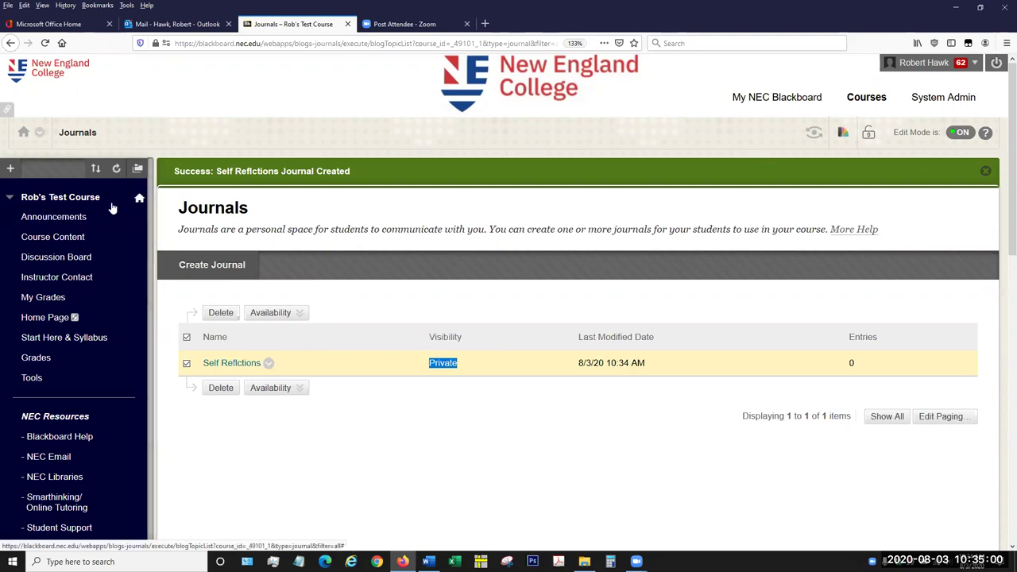
# - Start a journal link in Course Content that points to the specific journal "Self Reflctions"
pyautogui.click(68, 239)
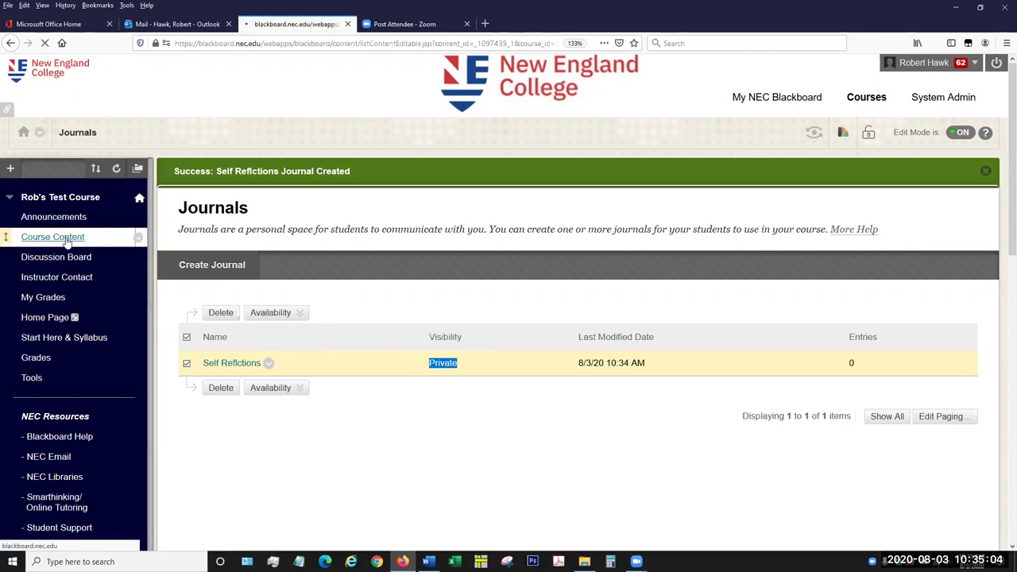
pyautogui.click(388, 224)
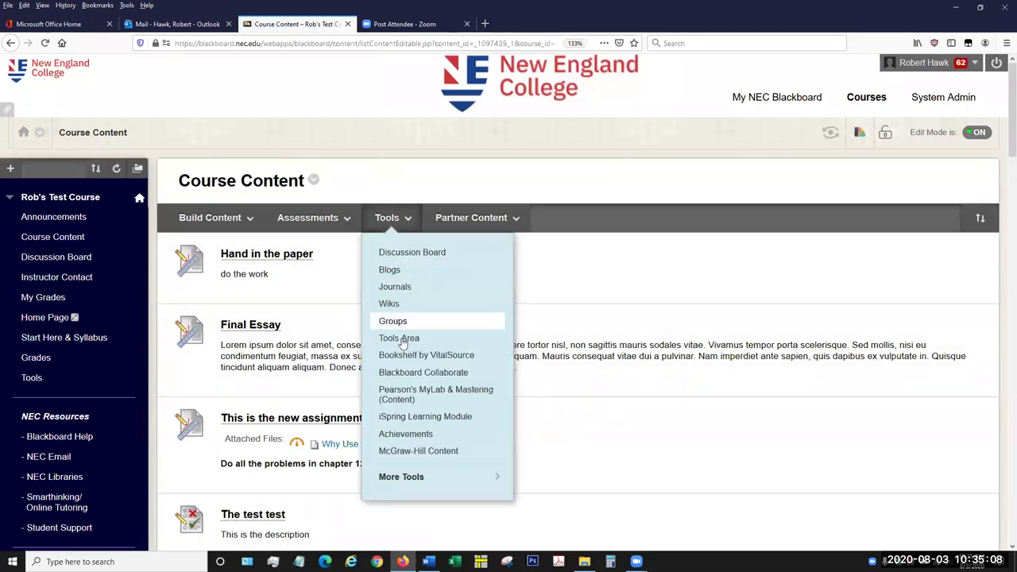
pyautogui.click(424, 289)
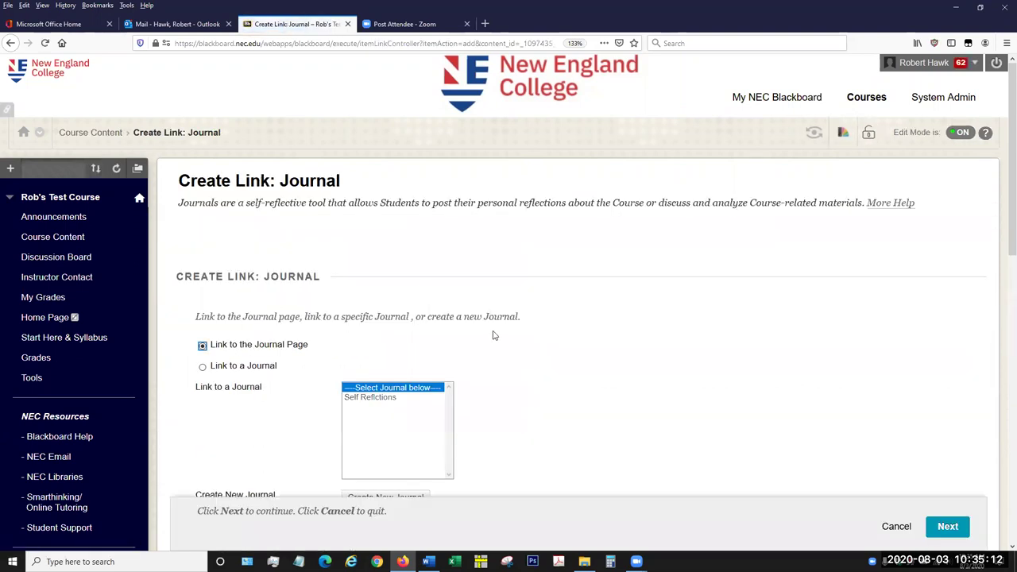
pyautogui.scroll(-1, 457, 326)
pyautogui.scroll(-1, 457, 326)
pyautogui.click(202, 214)
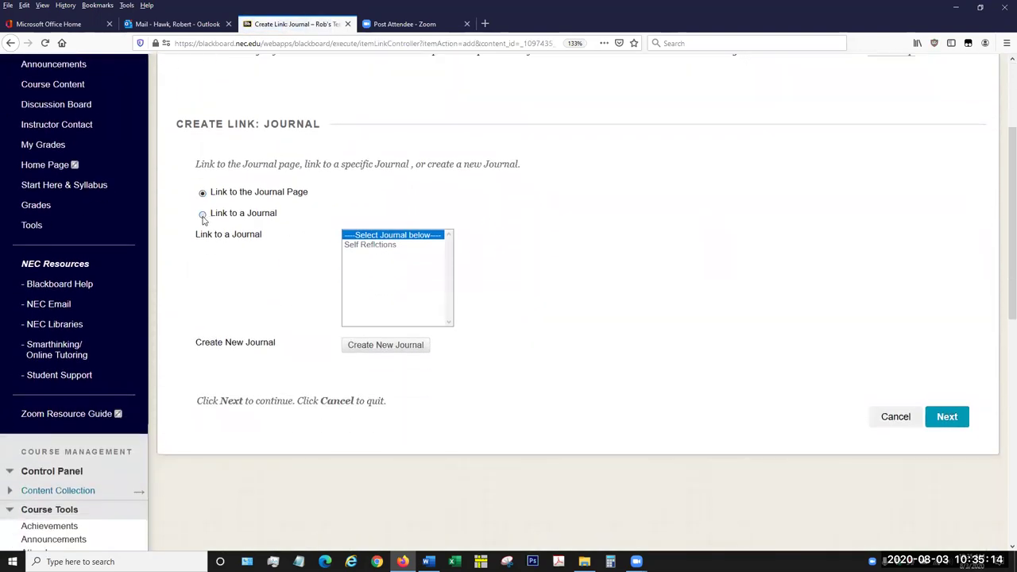
pyautogui.click(400, 245)
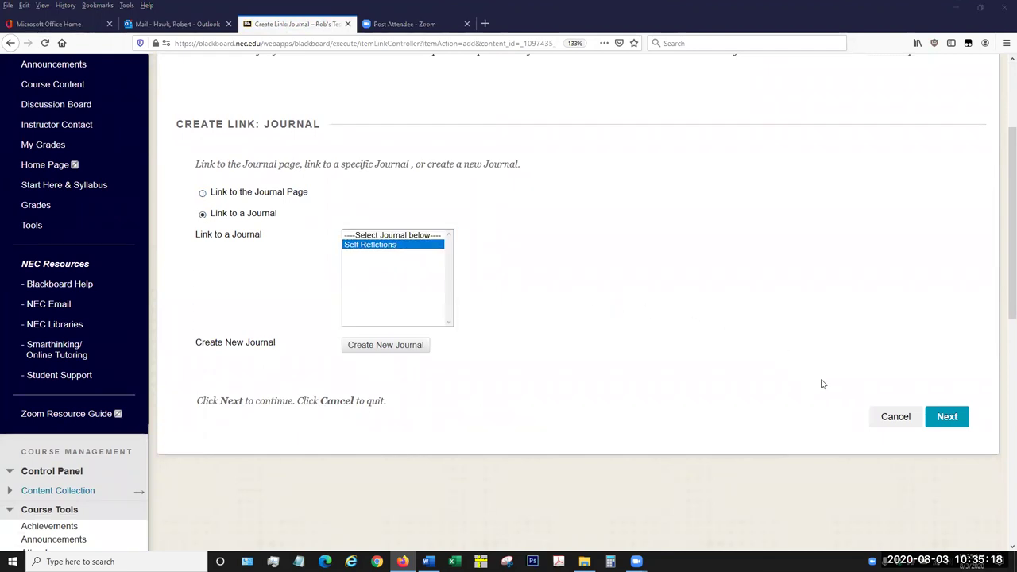
pyautogui.click(953, 418)
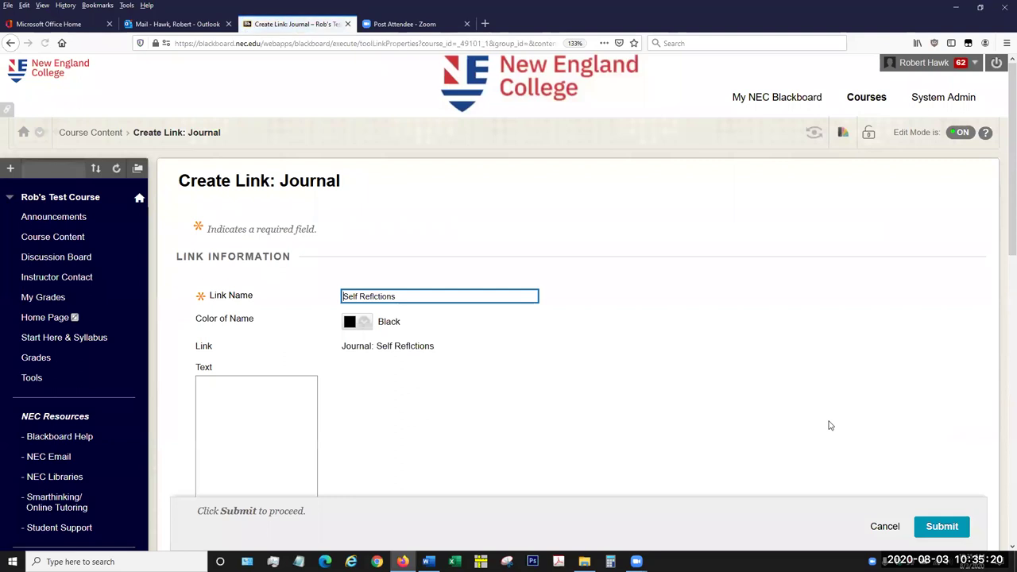
# - Review the journal link's name, text, availability and date restrictions, and submit the link with its default settings
pyautogui.scroll(-3, 604, 206)
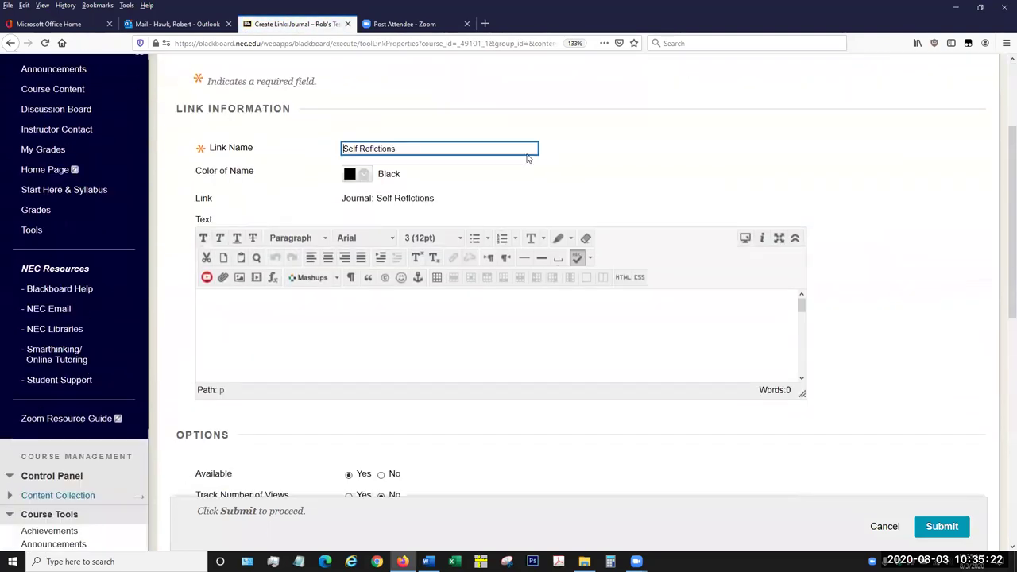
pyautogui.click(411, 143)
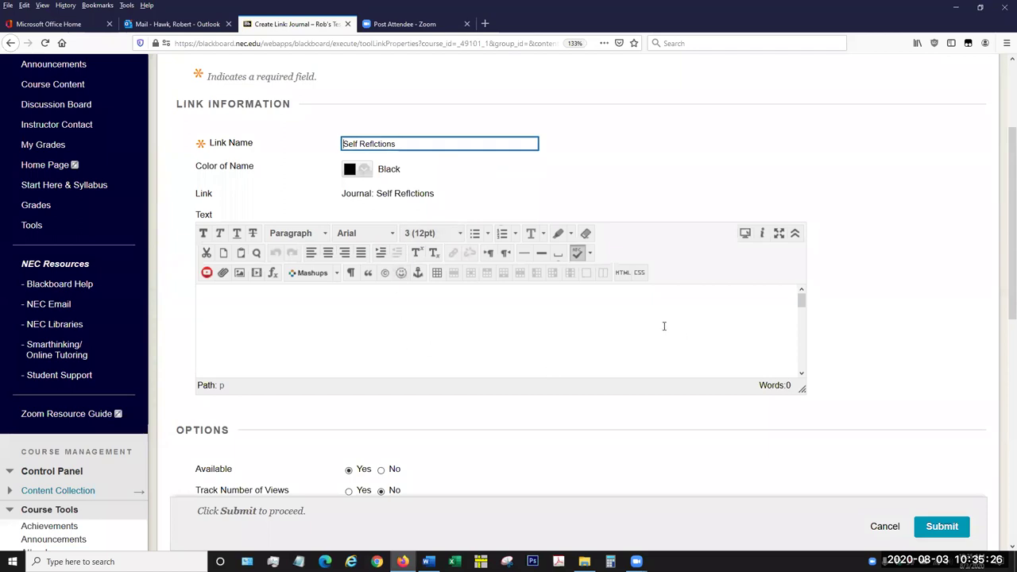
pyautogui.scroll(-5, 894, 437)
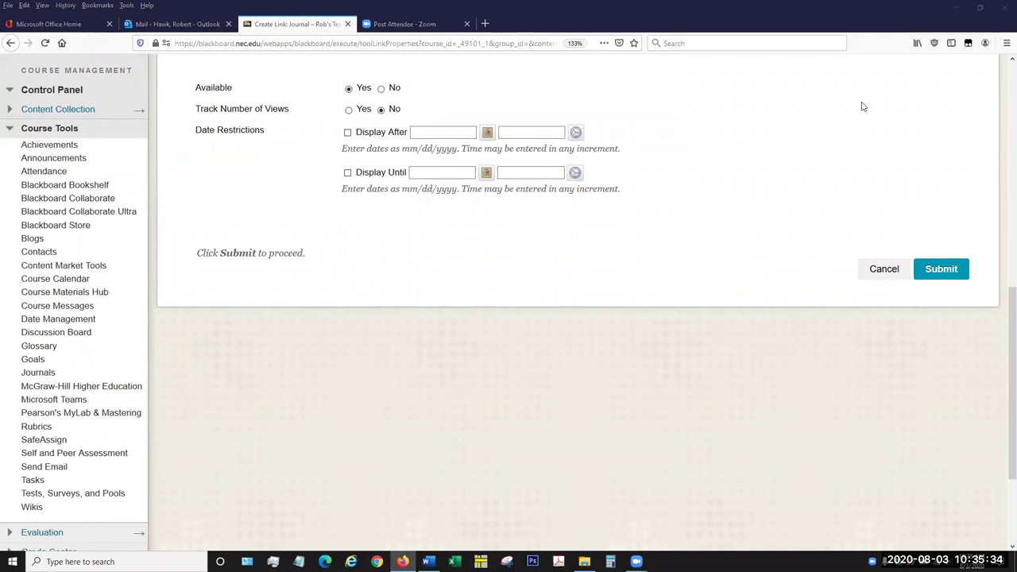
pyautogui.click(953, 270)
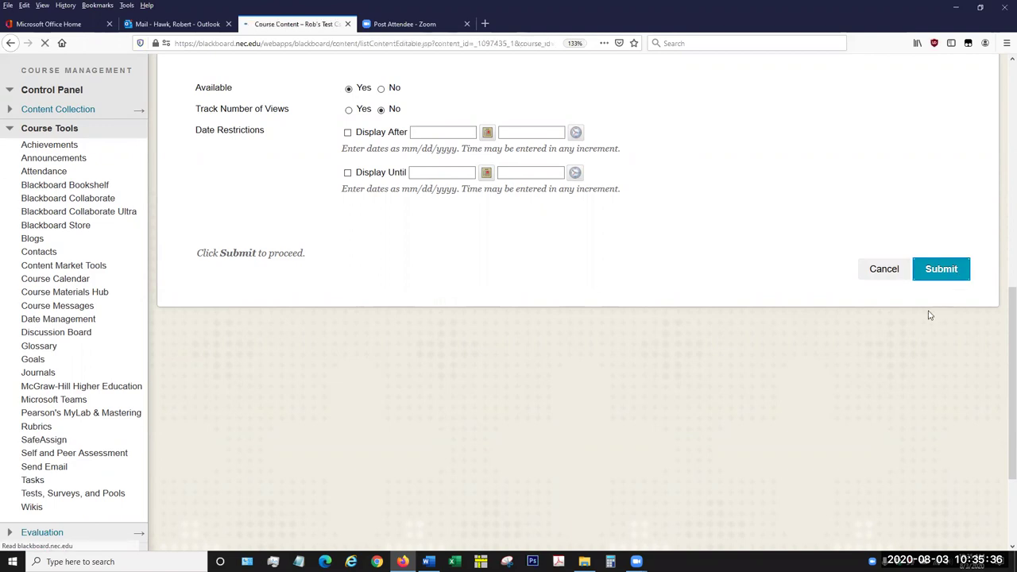
# - Find the "Self Reflctions" link at the end of Course Content and look over the neighbouring blog links
pyautogui.scroll(-20, 517, 362)
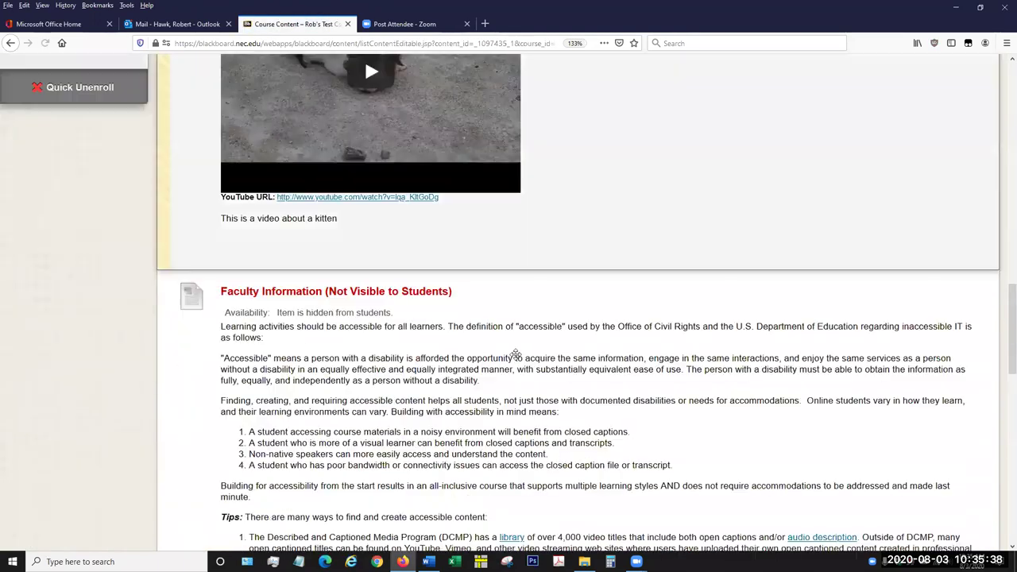
pyautogui.scroll(-10, 518, 361)
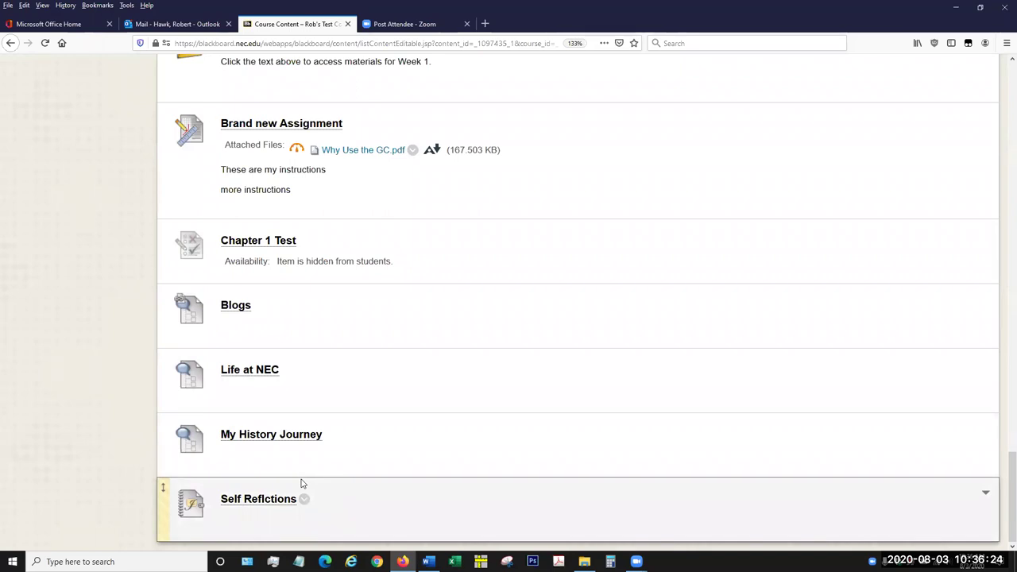
pyautogui.scroll(5, 301, 483)
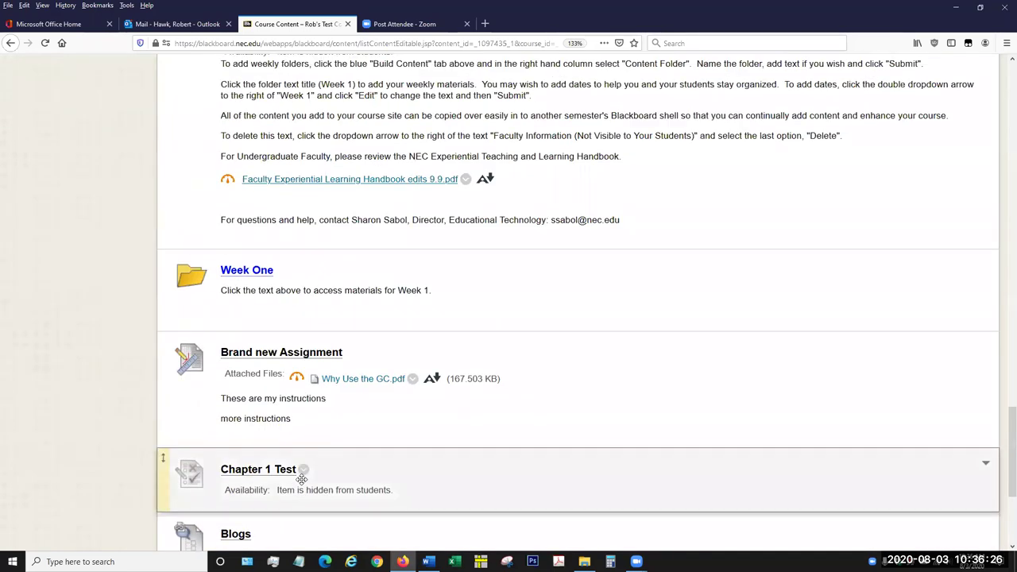
pyautogui.scroll(-5, 301, 479)
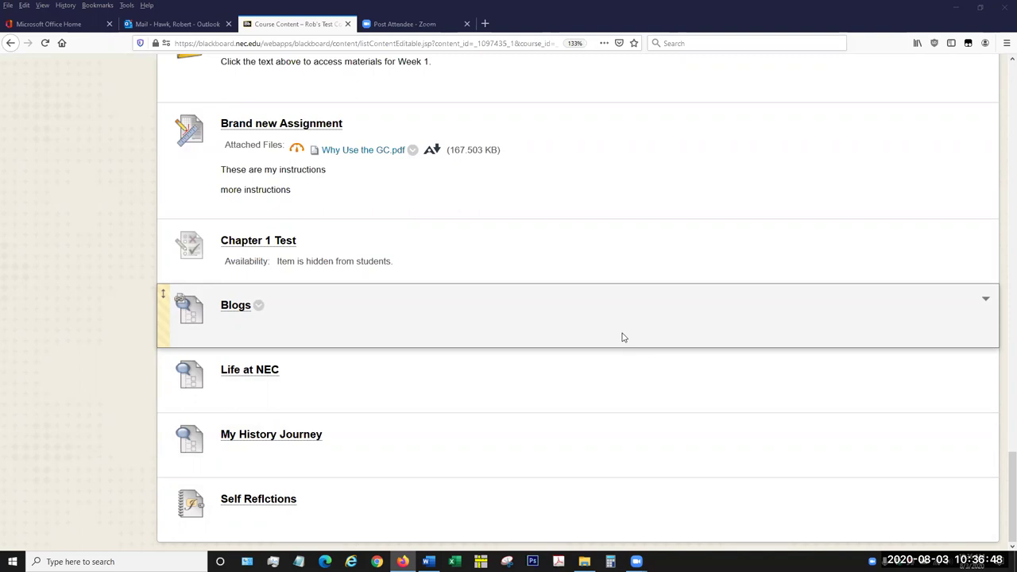
pyautogui.scroll(2, 622, 337)
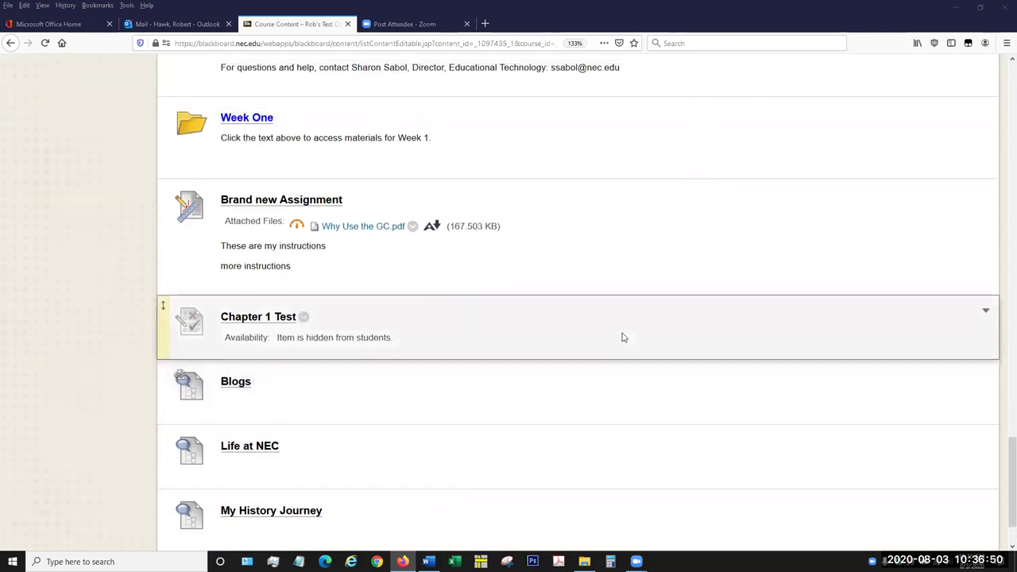
pyautogui.scroll(-2, 622, 337)
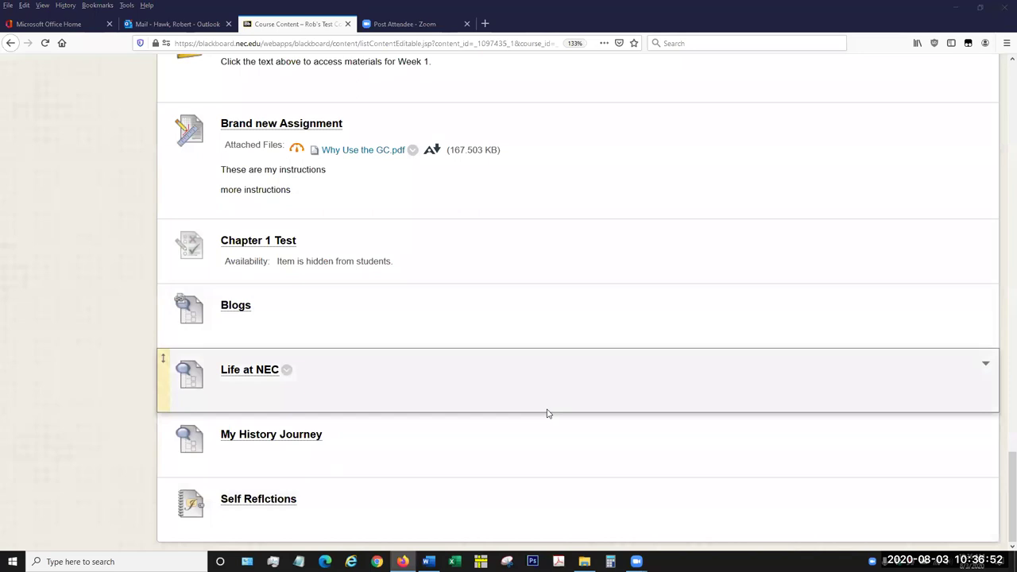